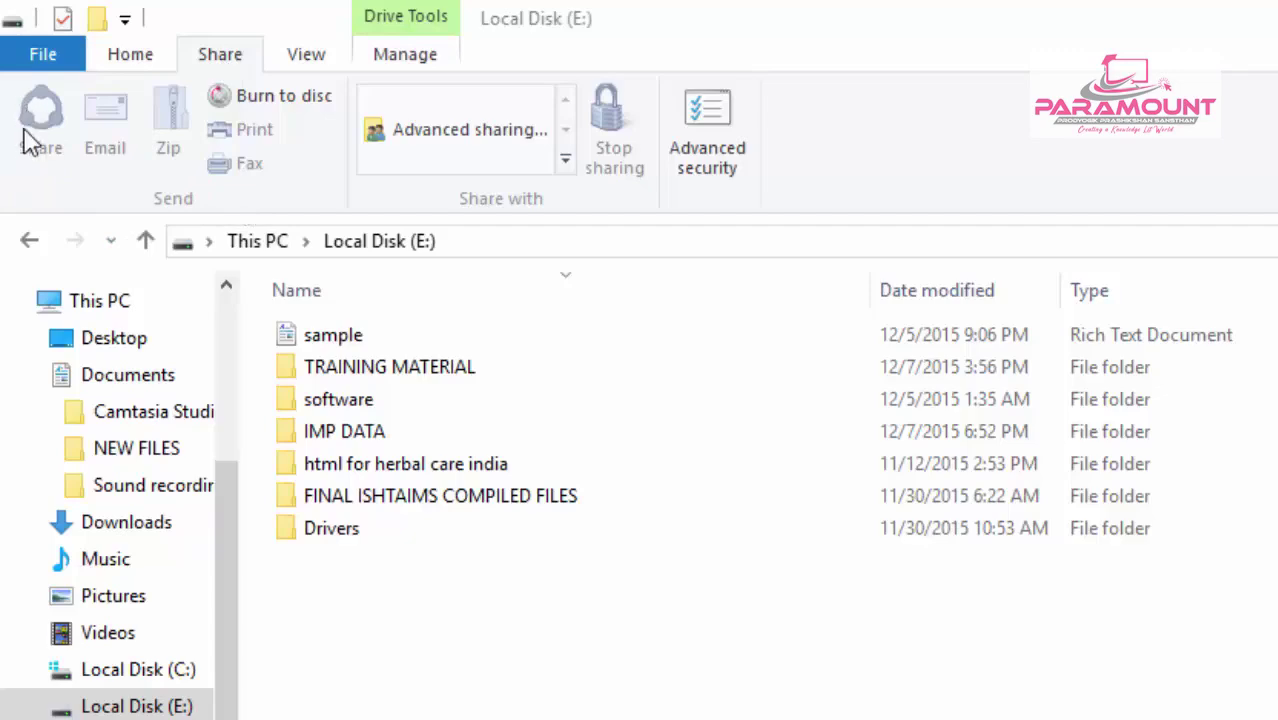
Try sharing the sample Rich Text Document through Mail, leave the sharing pane, and try the Email option
left_click(420, 695)
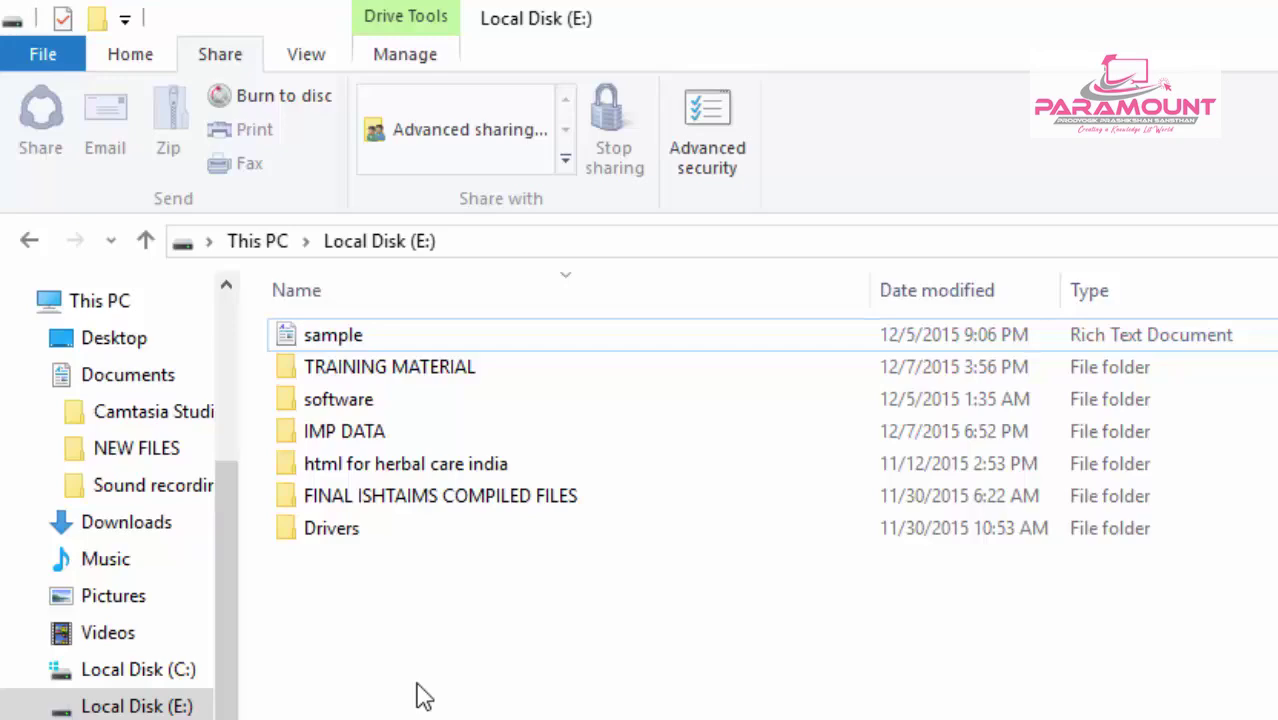
left_click(354, 338)
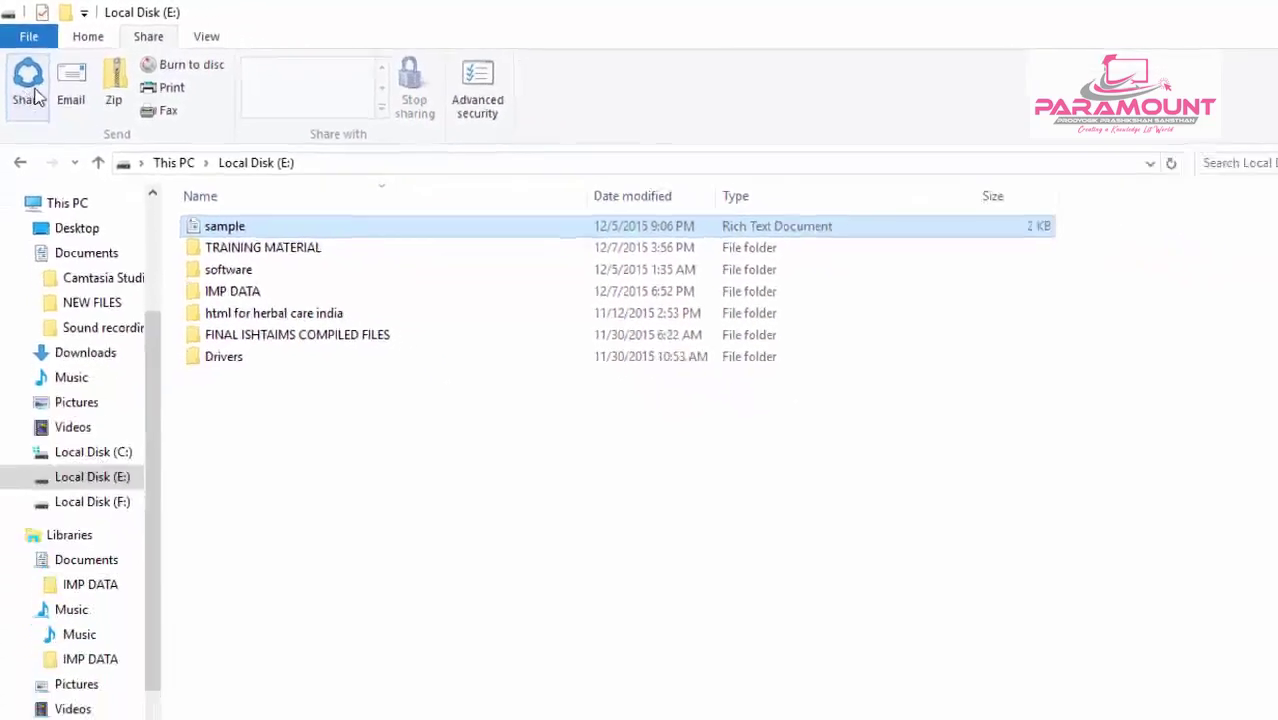
left_click(28, 80)
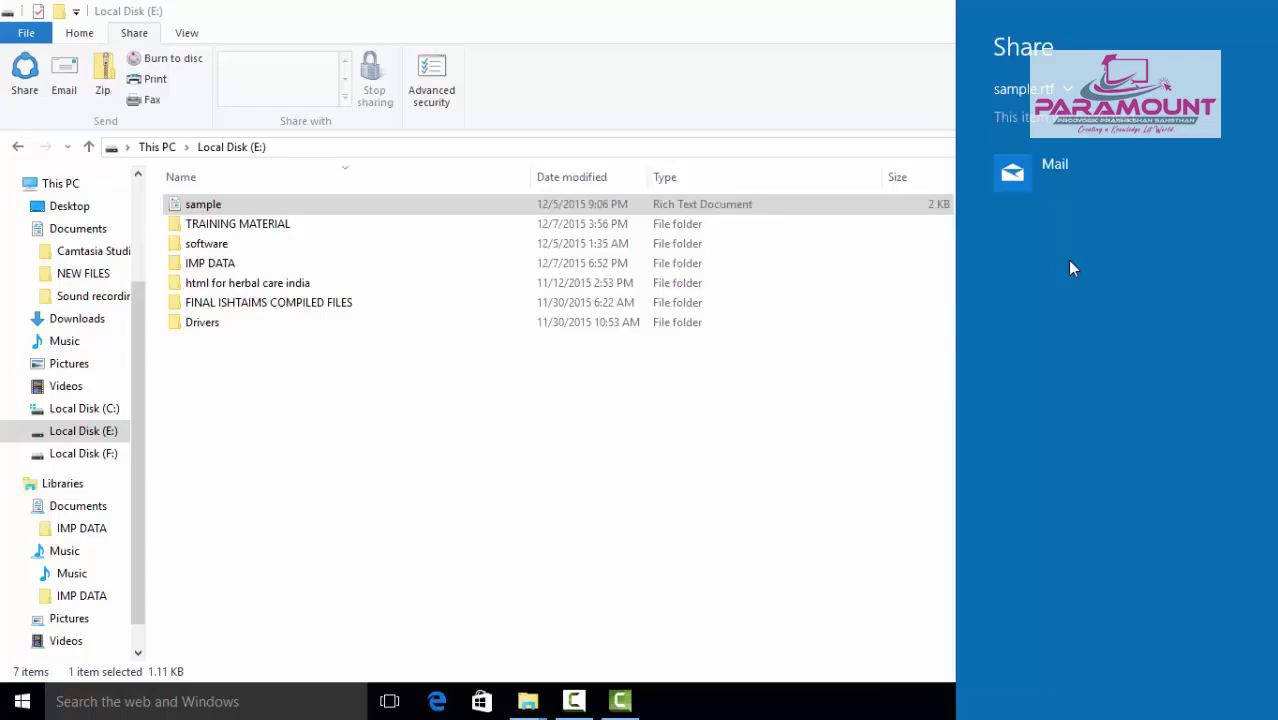
left_click(1022, 166)
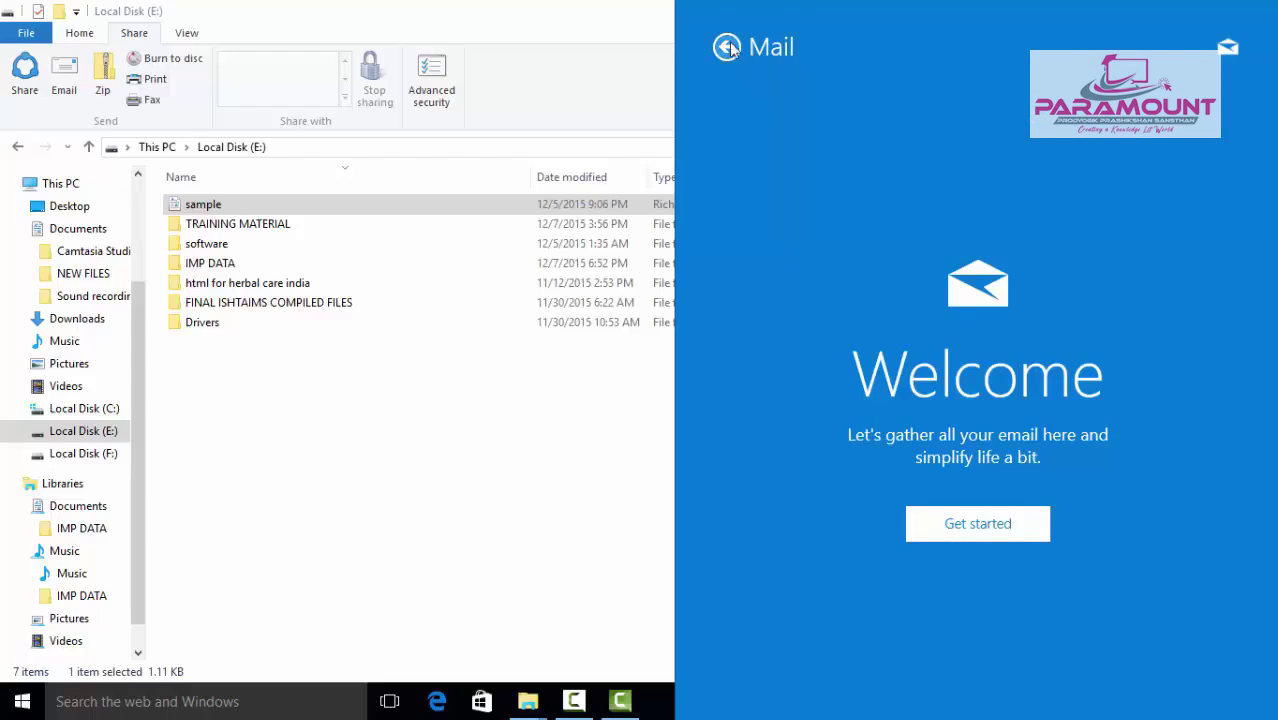
left_click(728, 48)
left_click(705, 419)
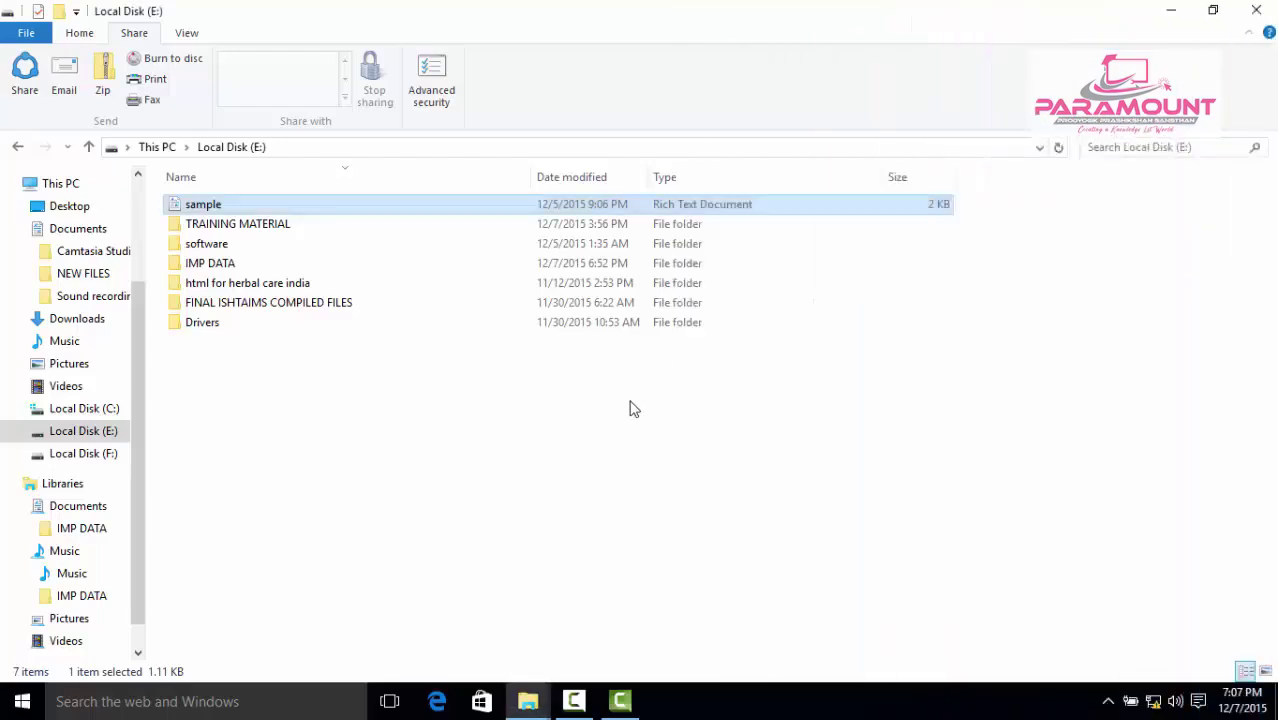
left_click(76, 90)
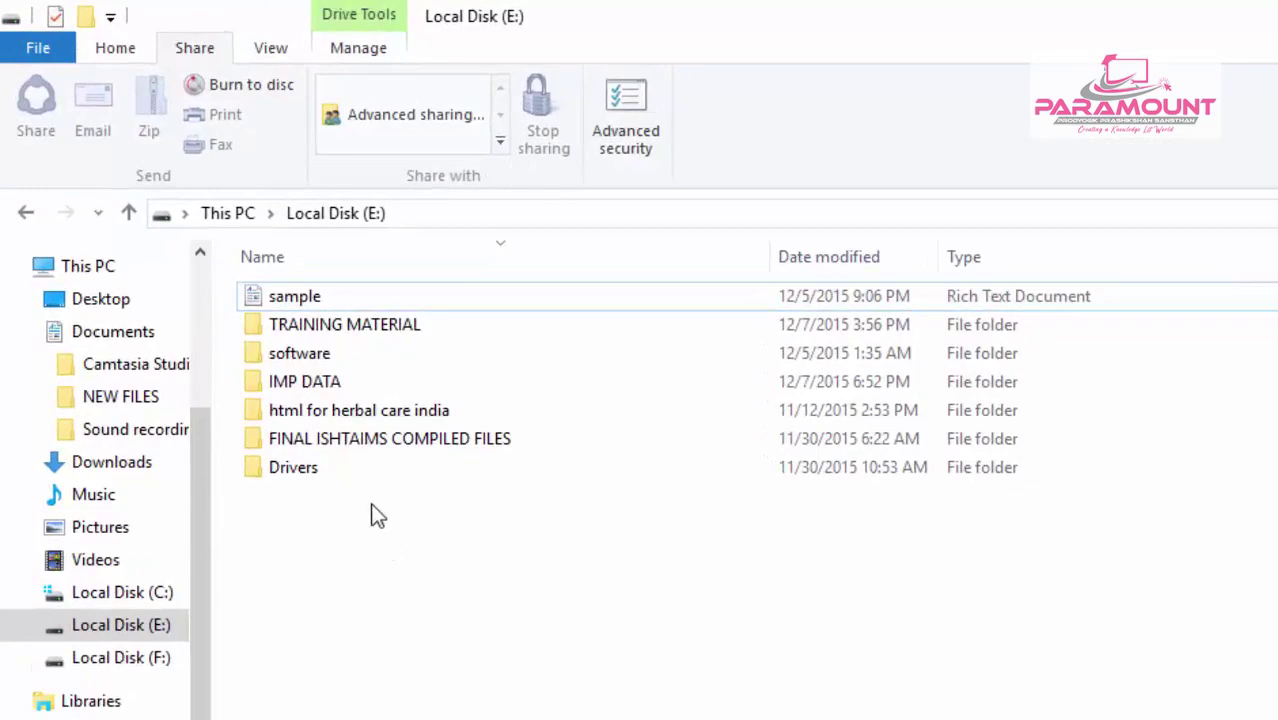
Compress the sample Rich Text Document into a zipped folder on Local Disk (E:), keeping the name sample
left_click(308, 299)
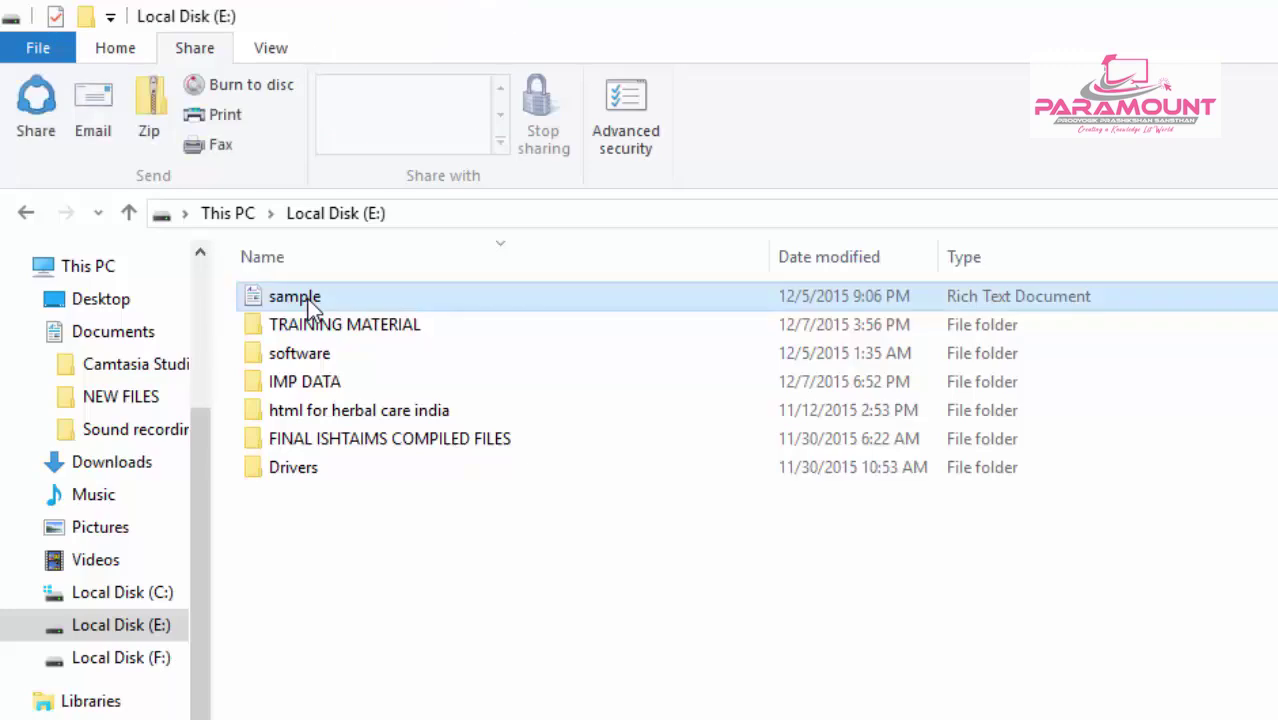
left_click(160, 100)
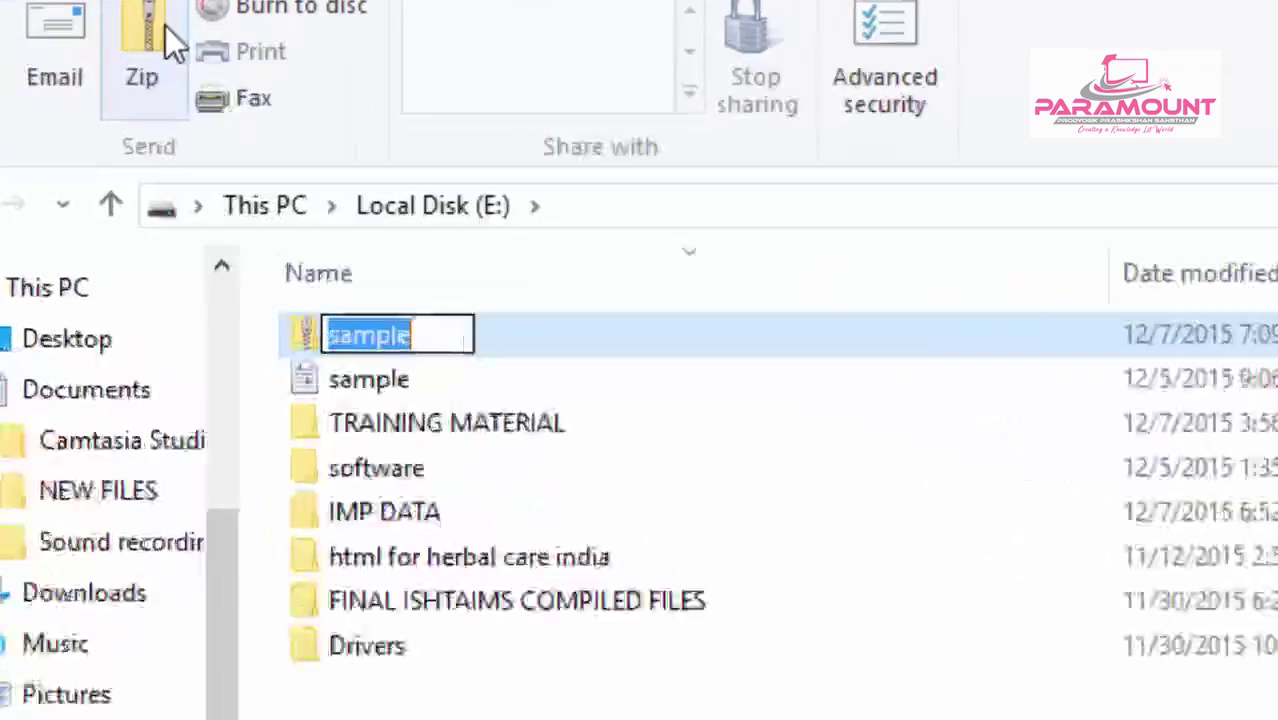
key("Return")
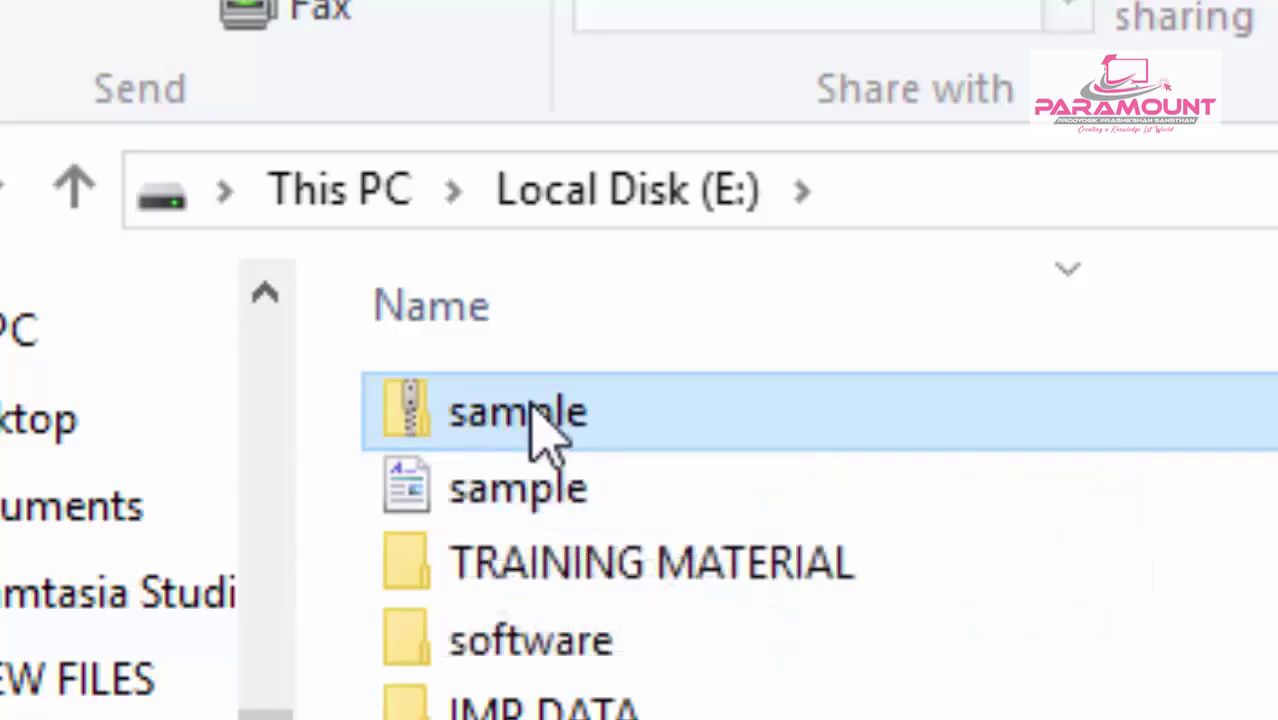
mouse_move(655, 450)
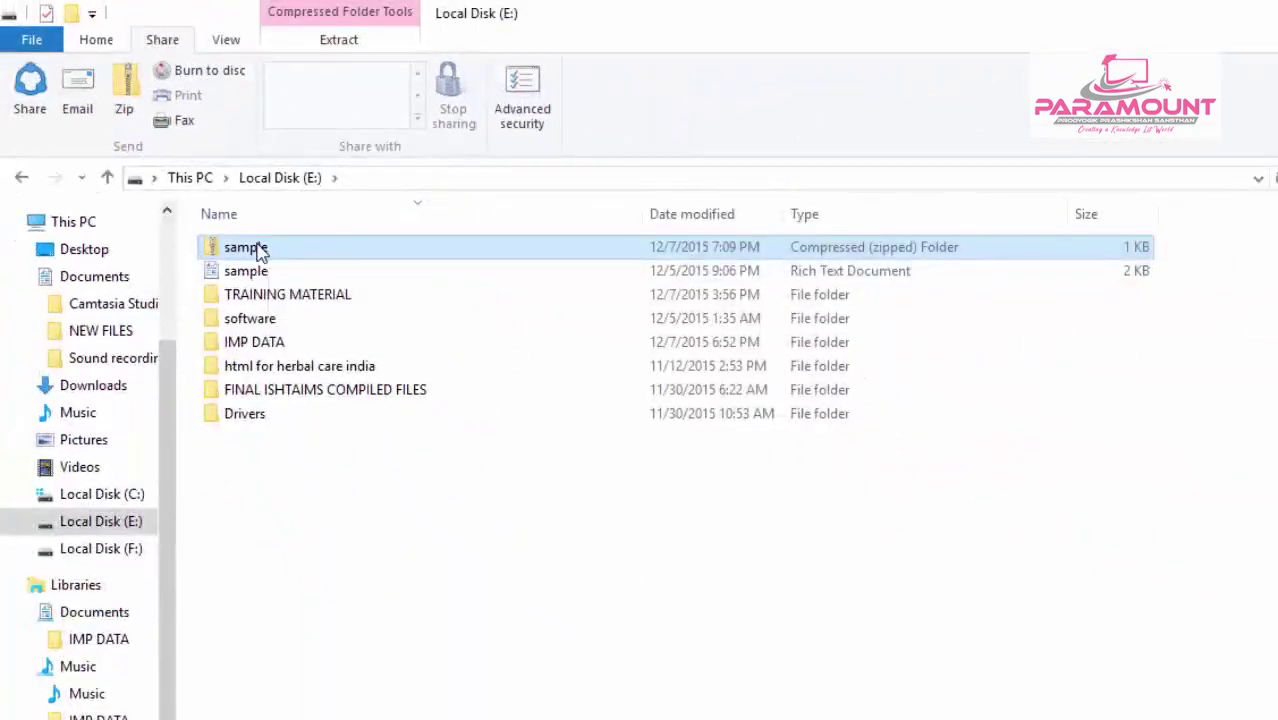
Copy the zipped sample folder from Local Disk (E:) to the desktop
right_click(258, 251)
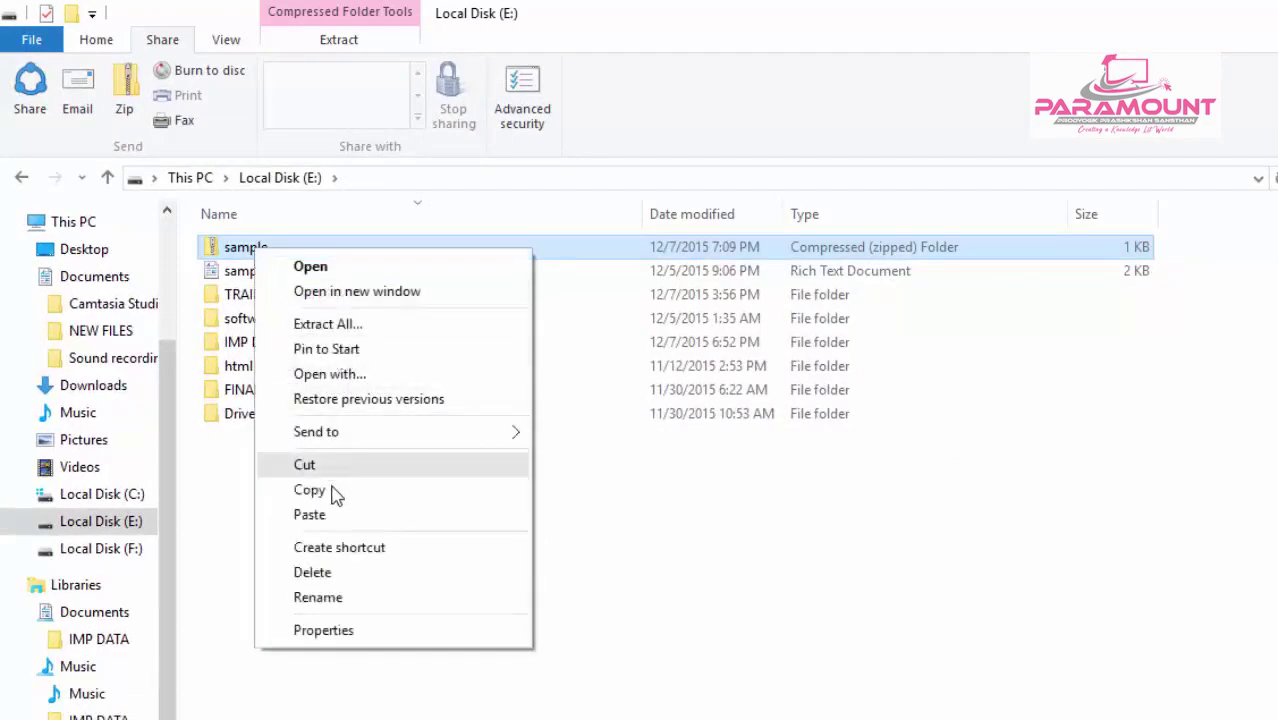
left_click(310, 490)
key("super+d")
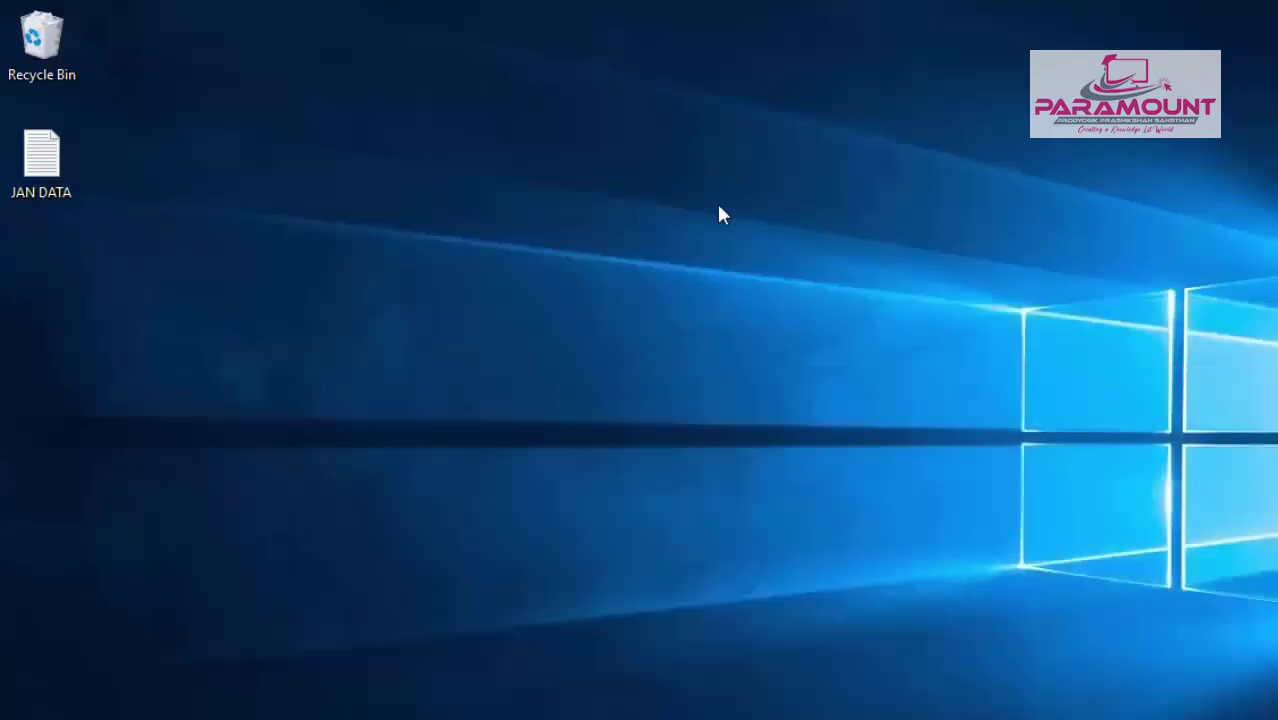
right_click(568, 205)
left_click(608, 310)
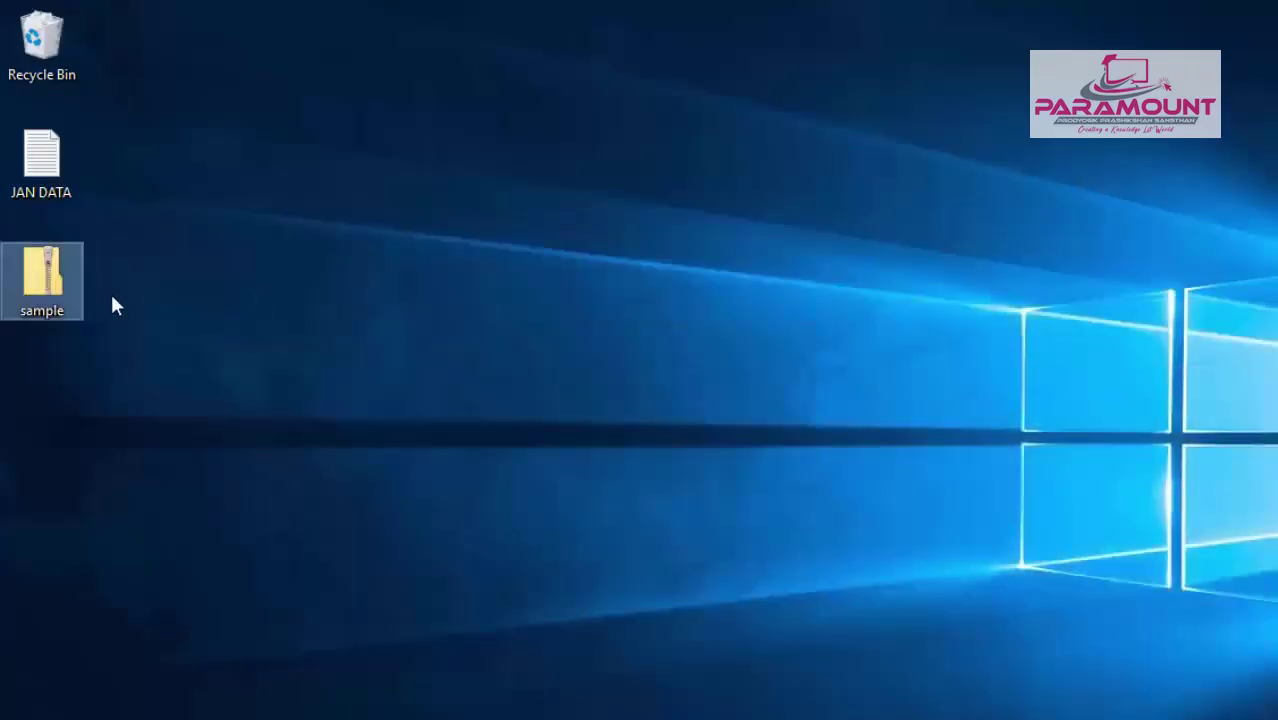
Extract the zipped sample folder to the proposed sample folder on the desktop, and open the extracted folder
right_click(37, 273)
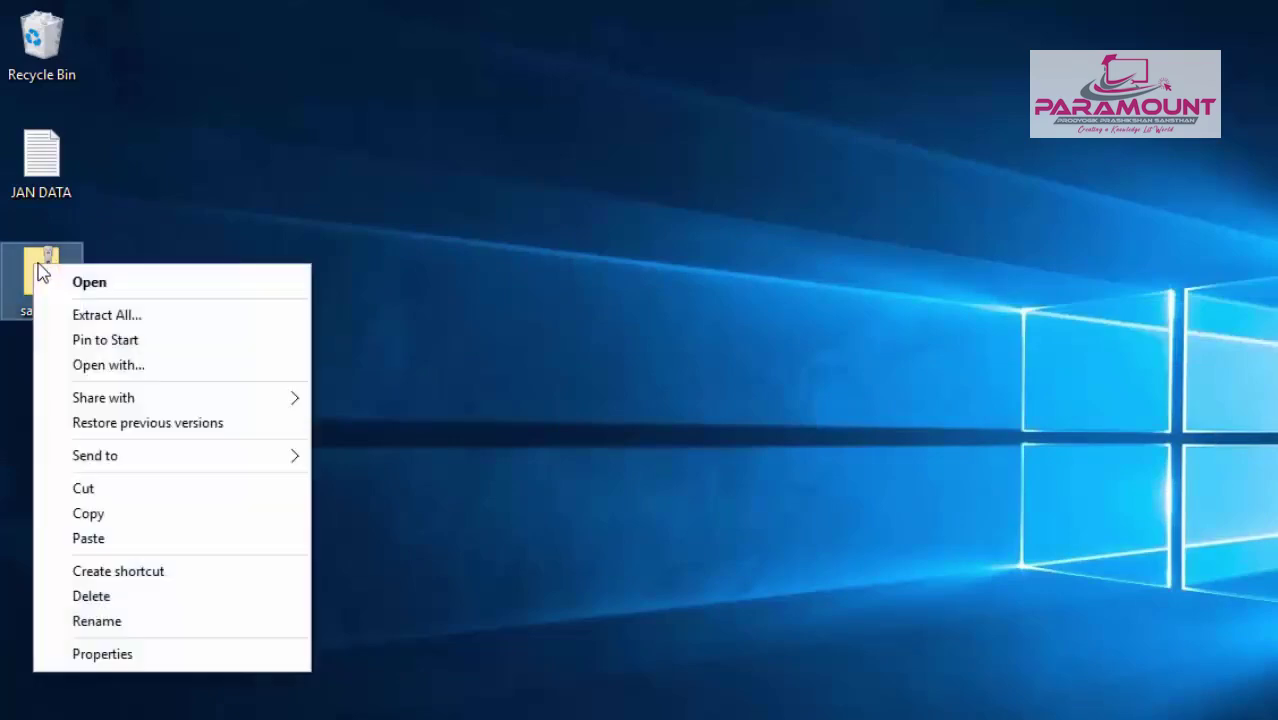
left_click(80, 318)
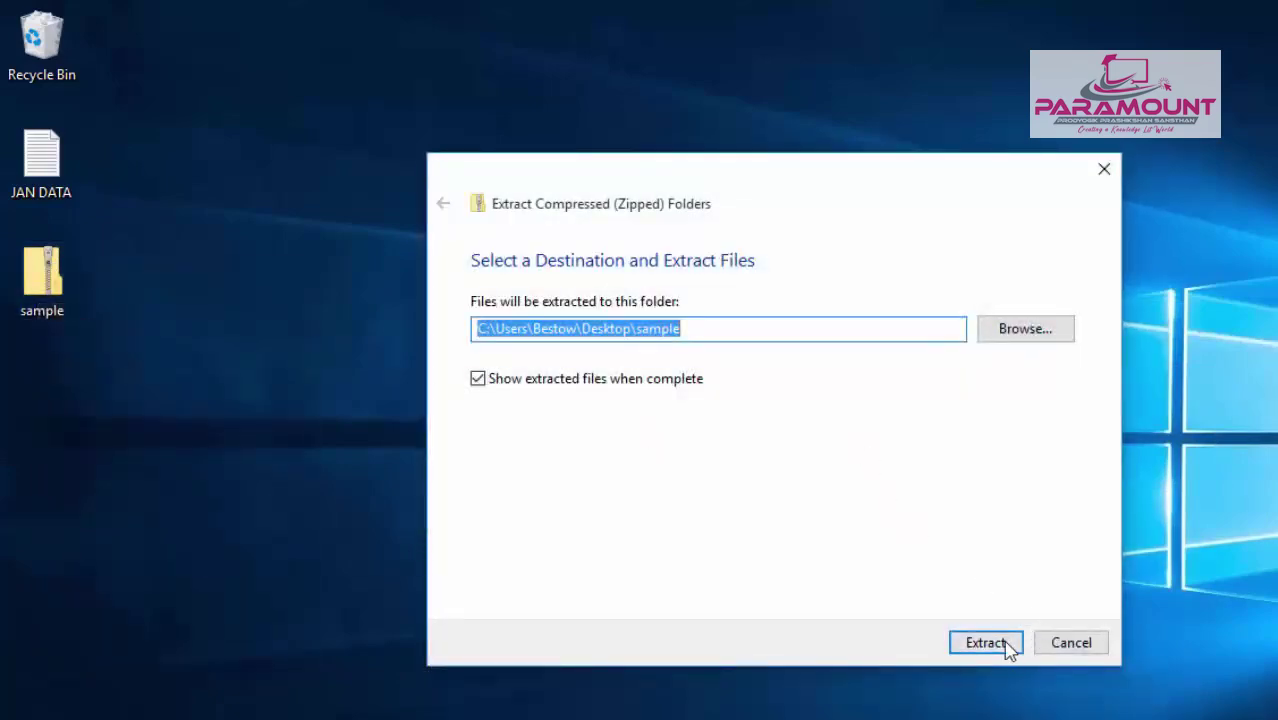
left_click(1008, 646)
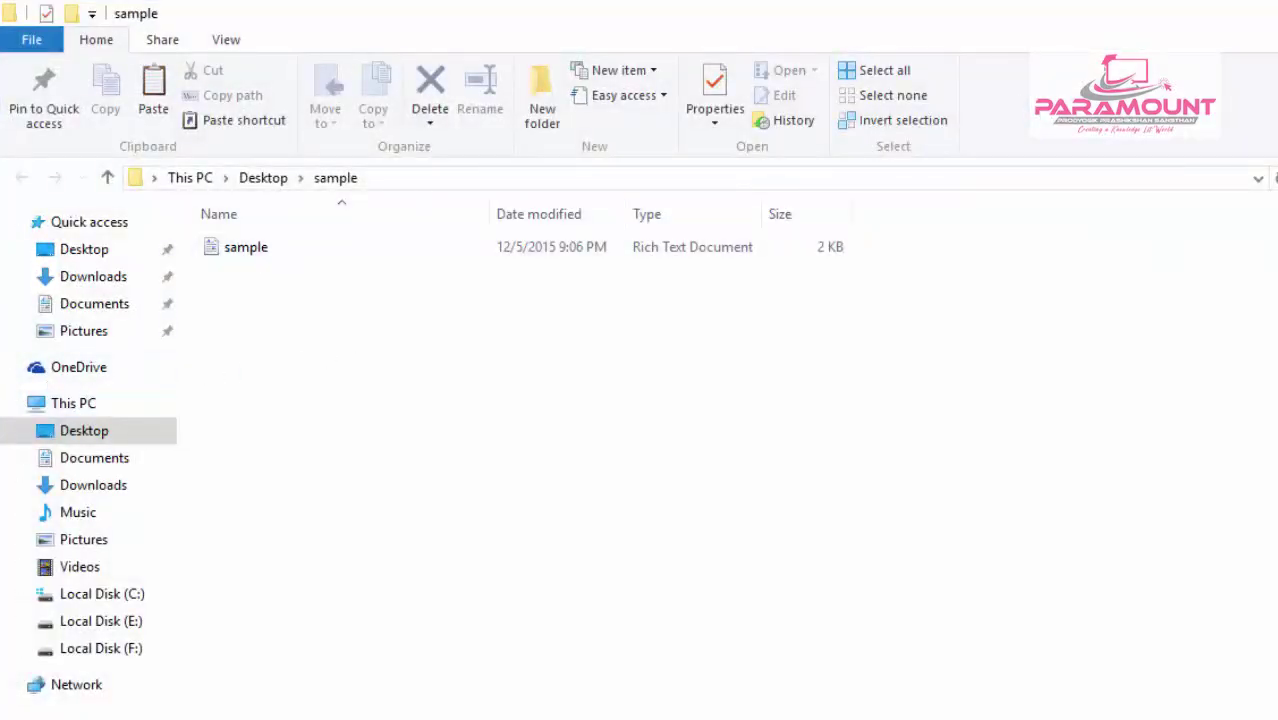
key("alt+F4")
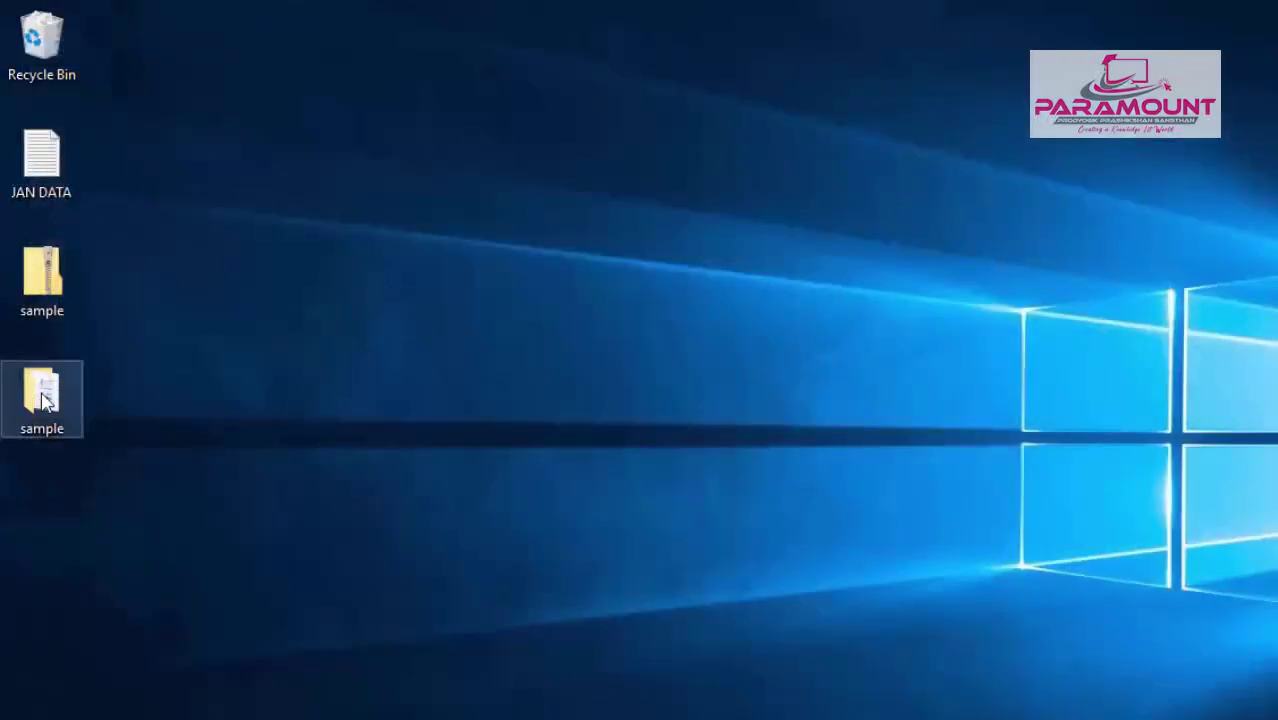
double_click(40, 408)
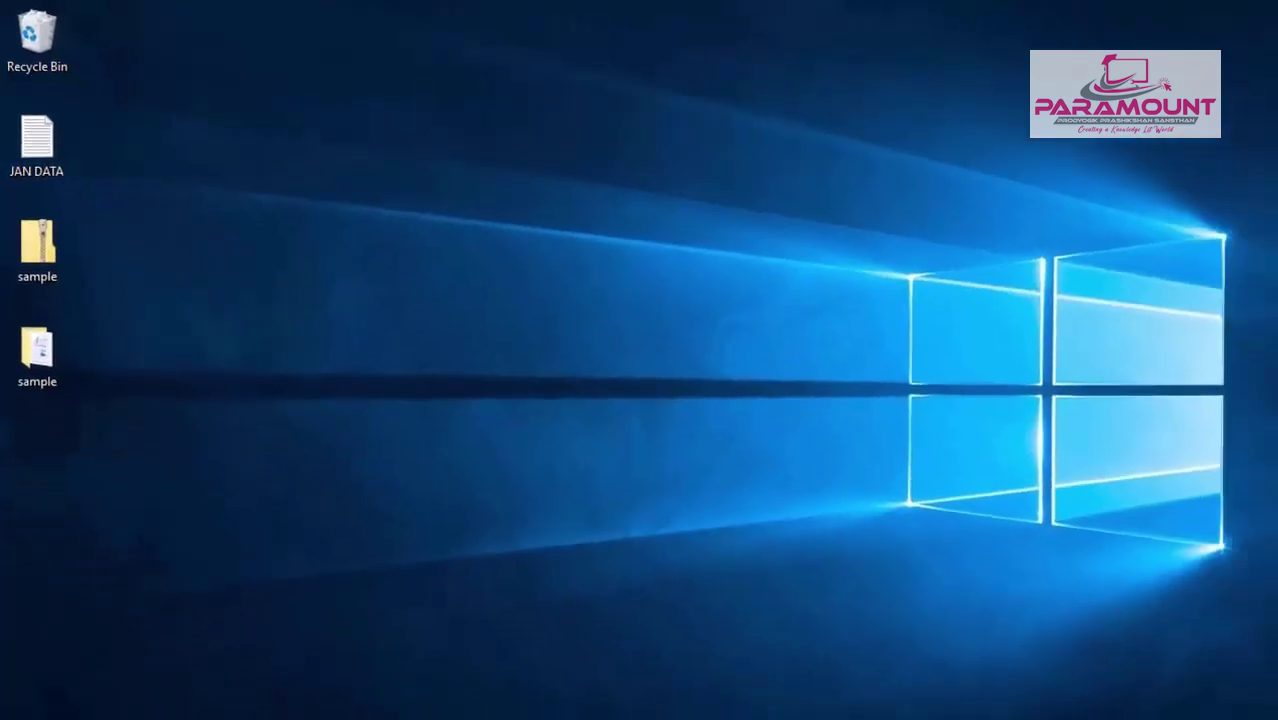
Return to the Local Disk (E:) window, view the Stop sharing options for the TRAINING MATERIAL folder and cancel them
mouse_move(527, 701)
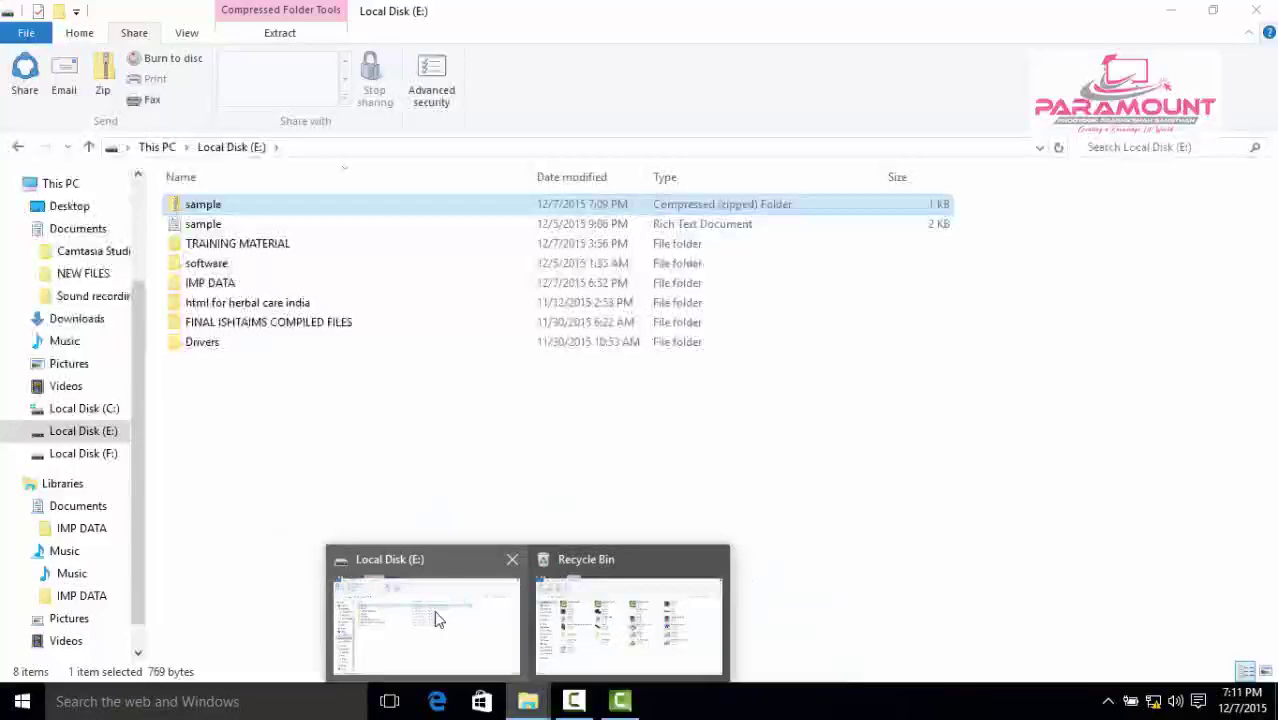
left_click(436, 620)
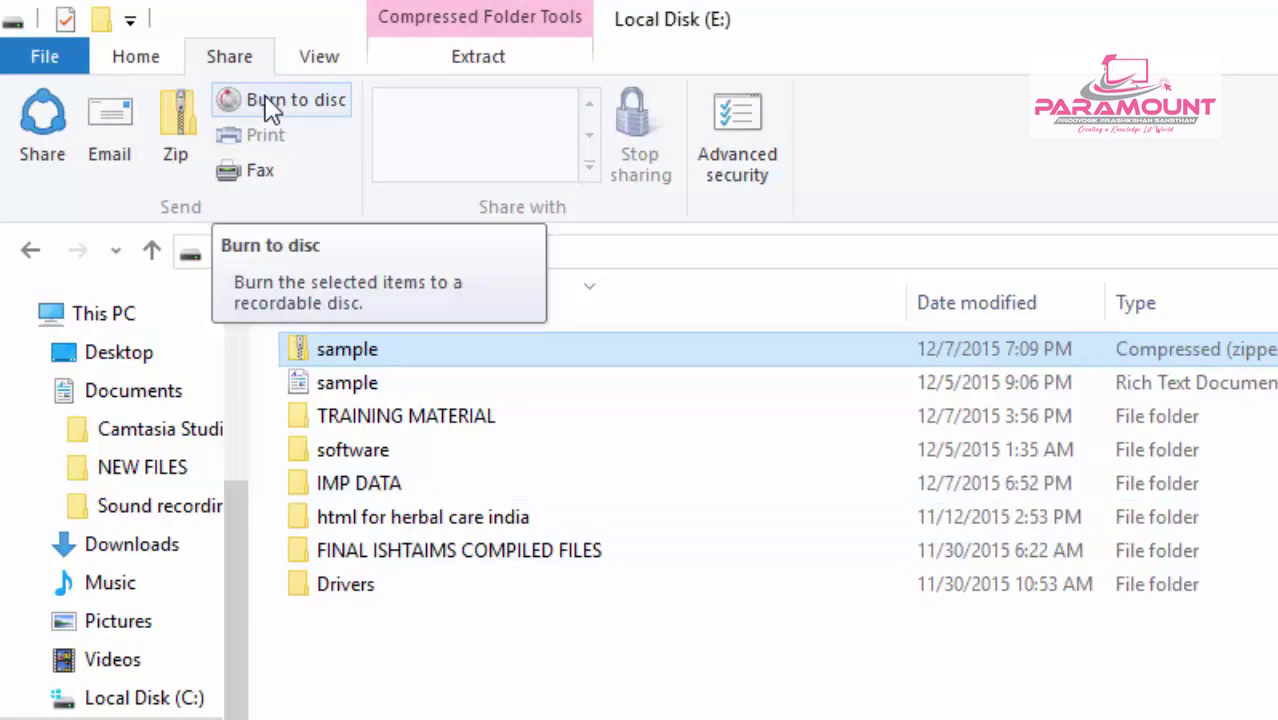
left_click(826, 700)
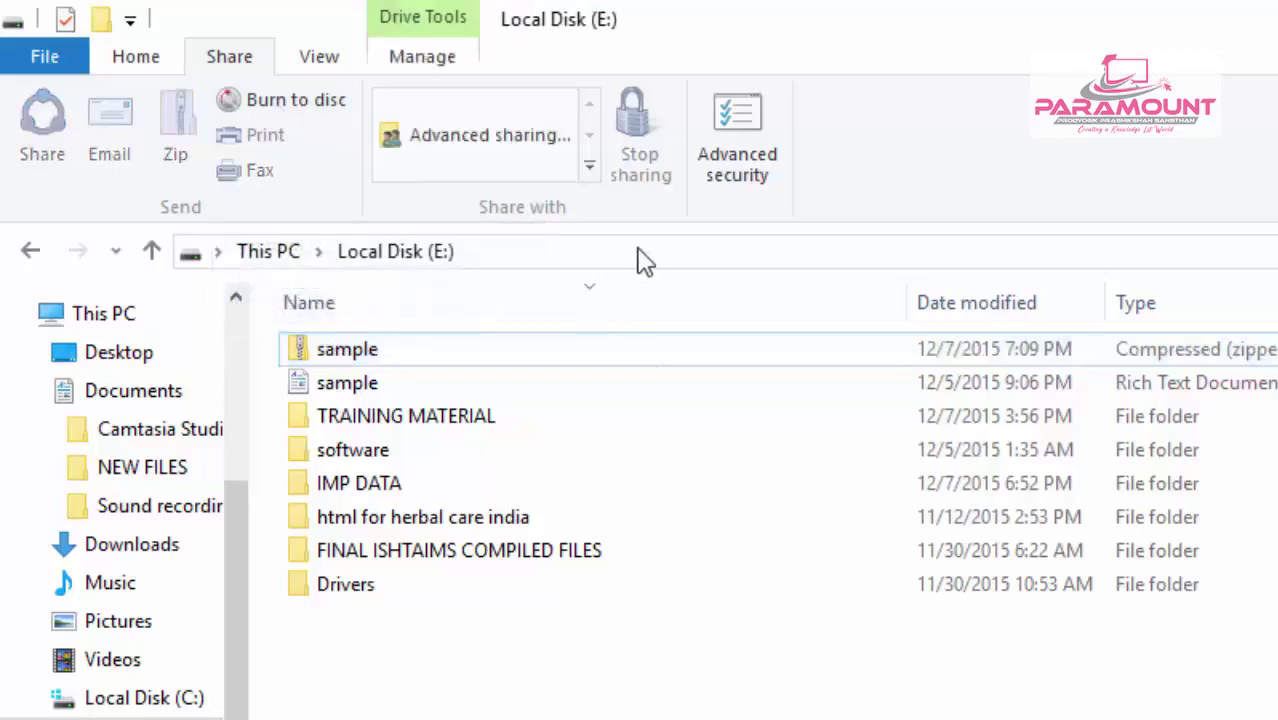
left_click(488, 419)
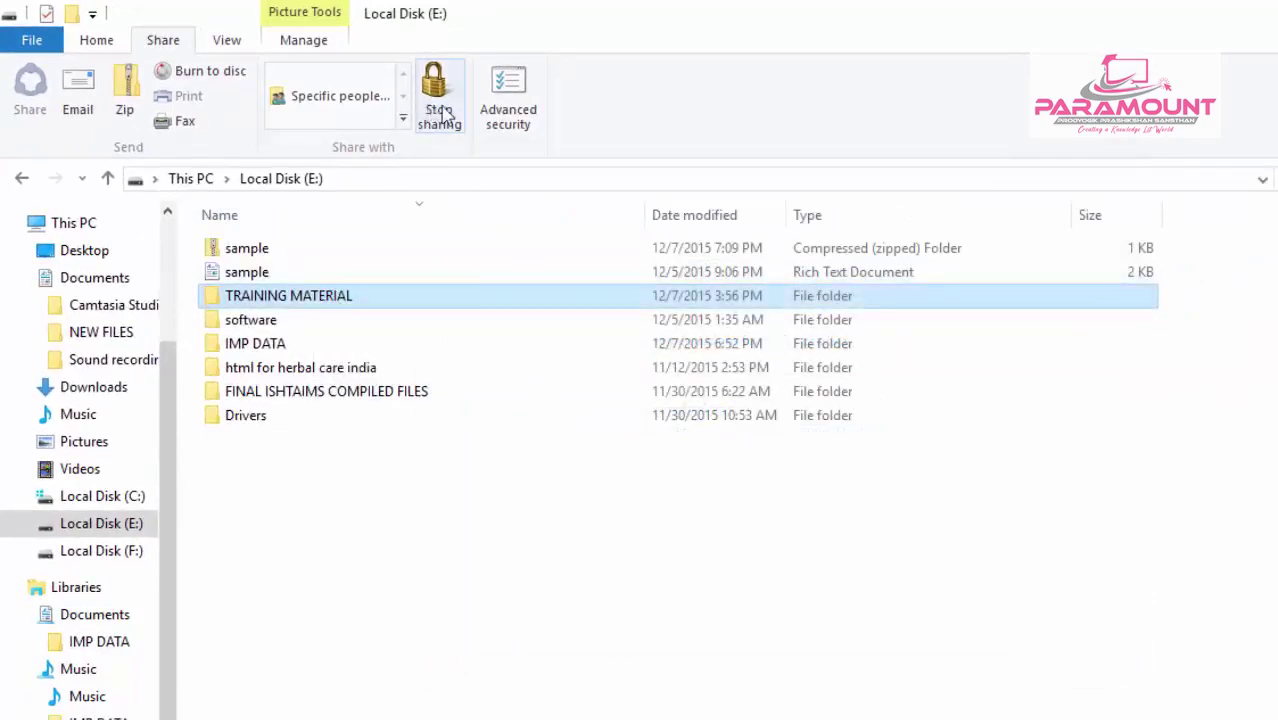
left_click(440, 116)
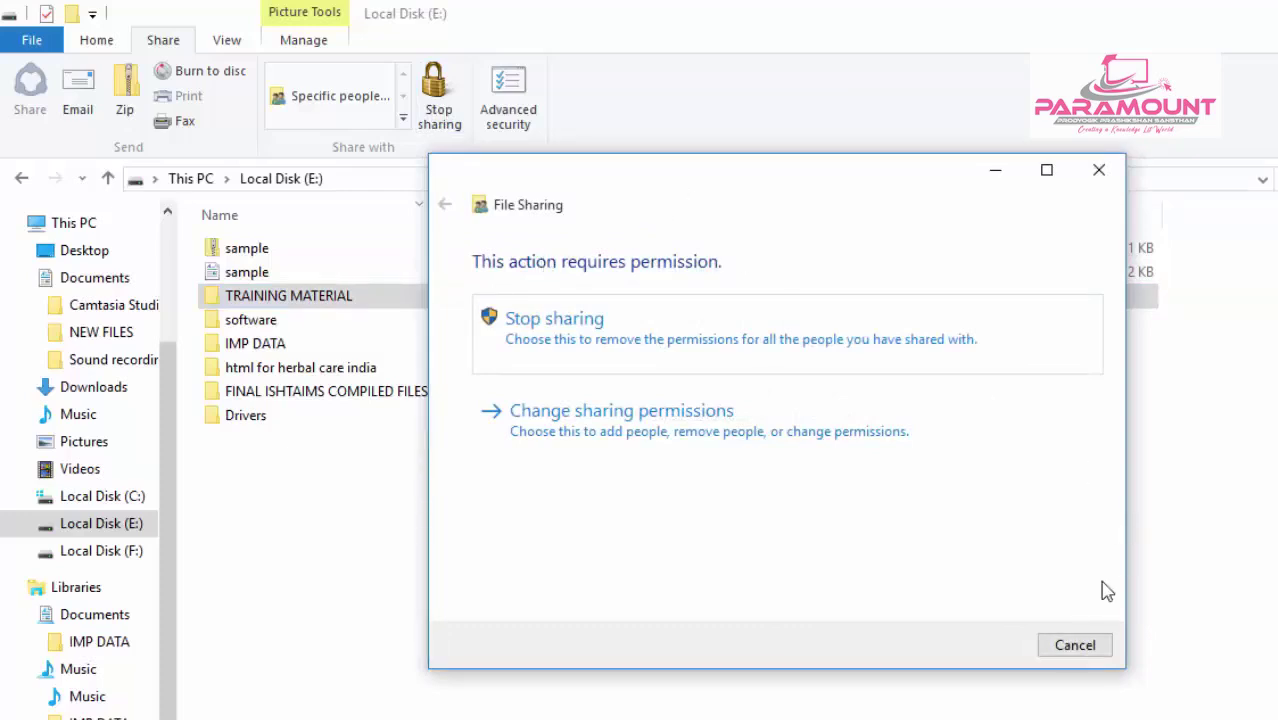
left_click(1075, 645)
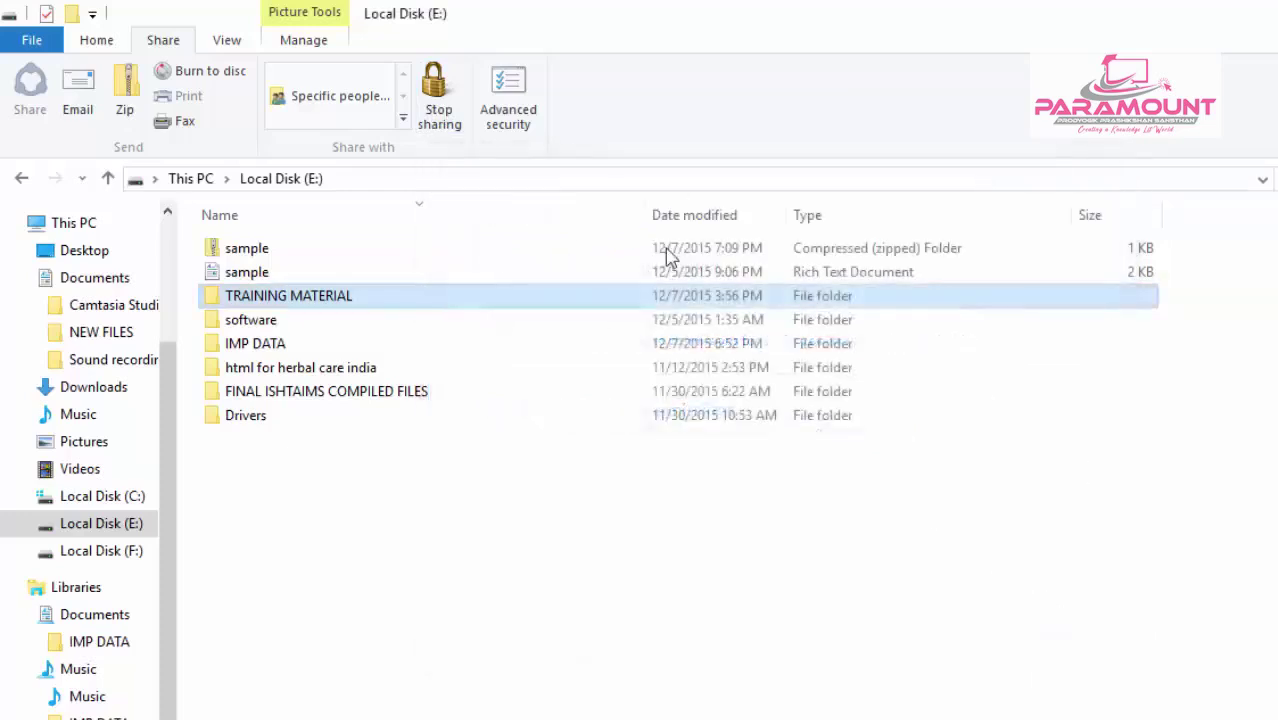
Examine the advanced security settings of the TRAINING MATERIAL folder, cancel the dialog, and clear the selection
left_click(534, 116)
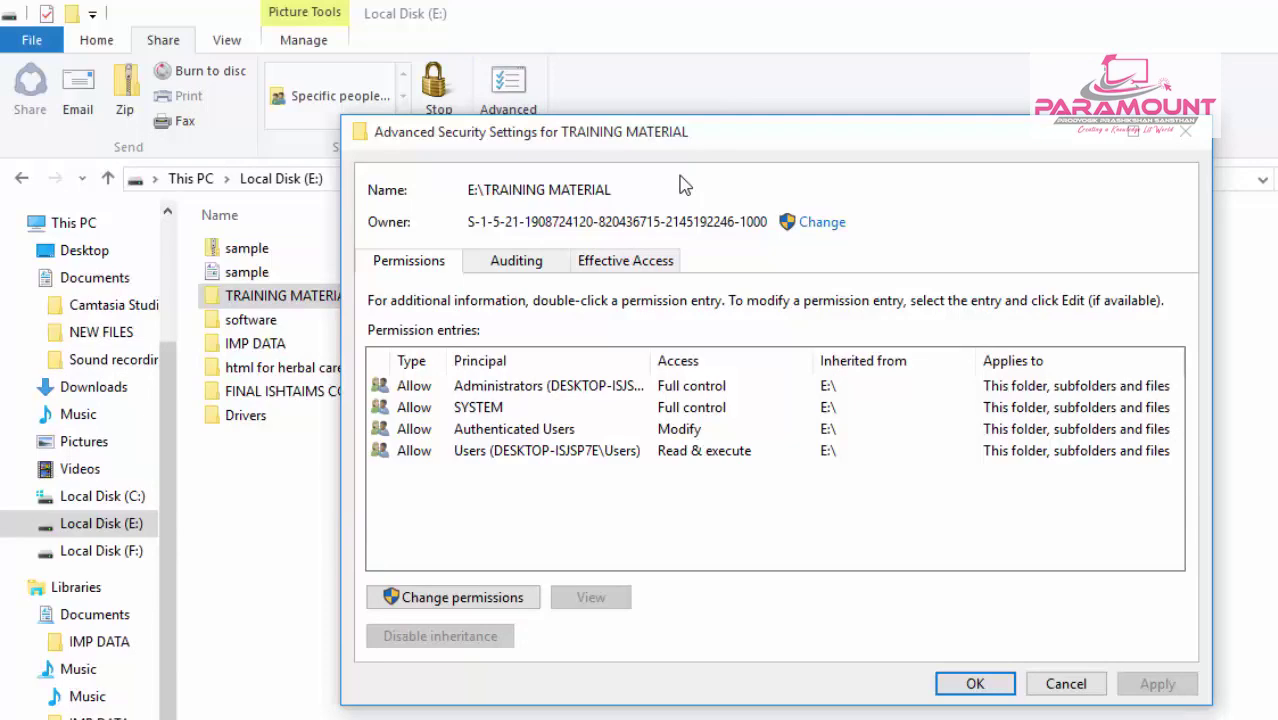
left_click(1062, 685)
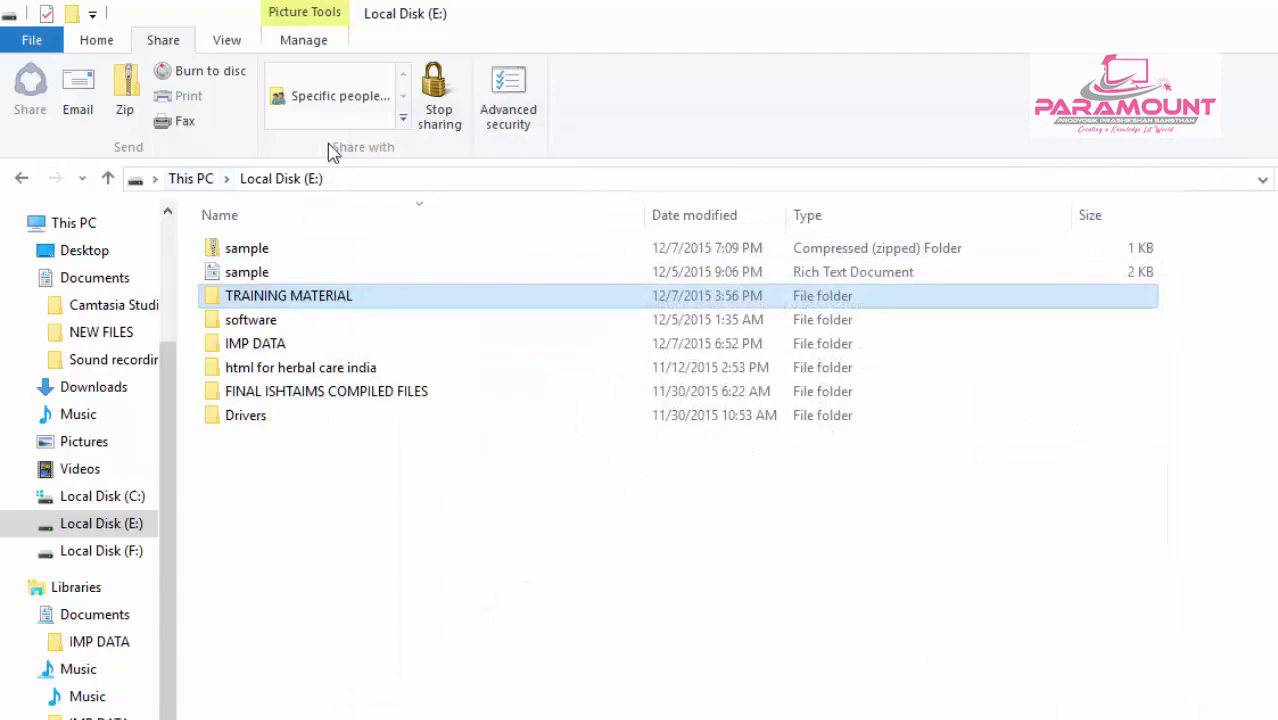
left_click(526, 530)
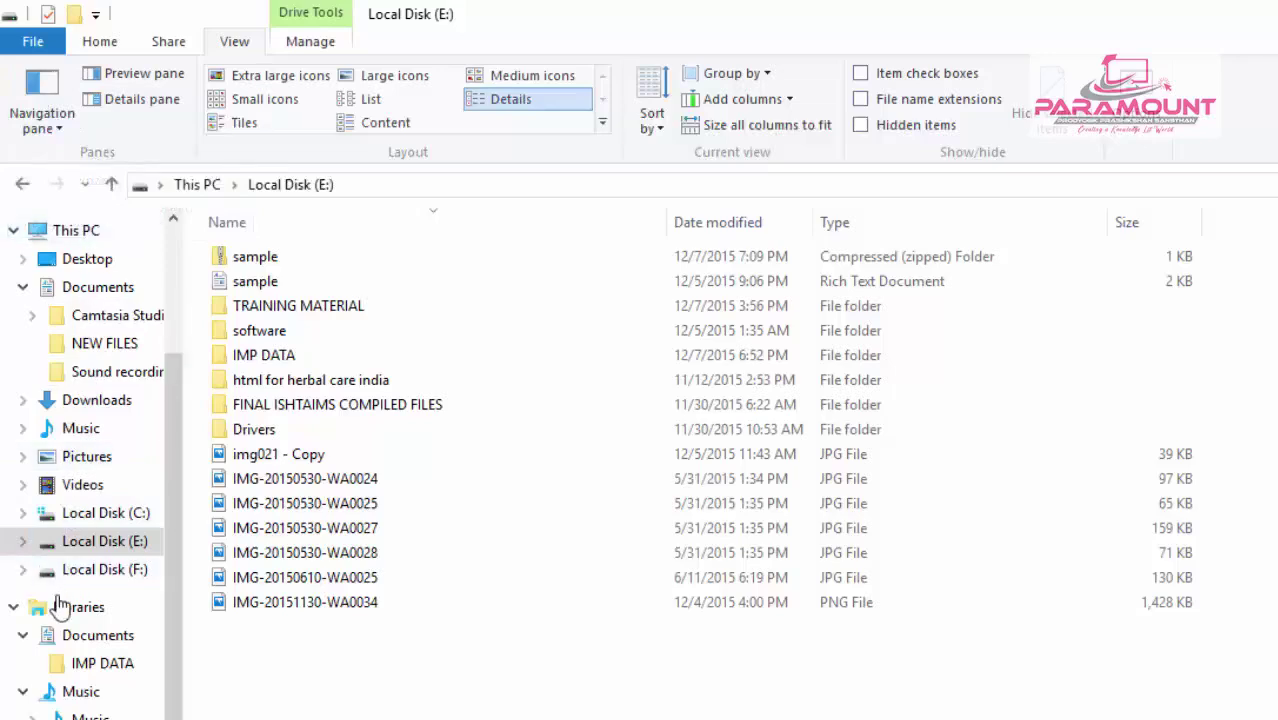
Hide the navigation pane, show it again, and widen it so the full folder names fit
left_click(45, 85)
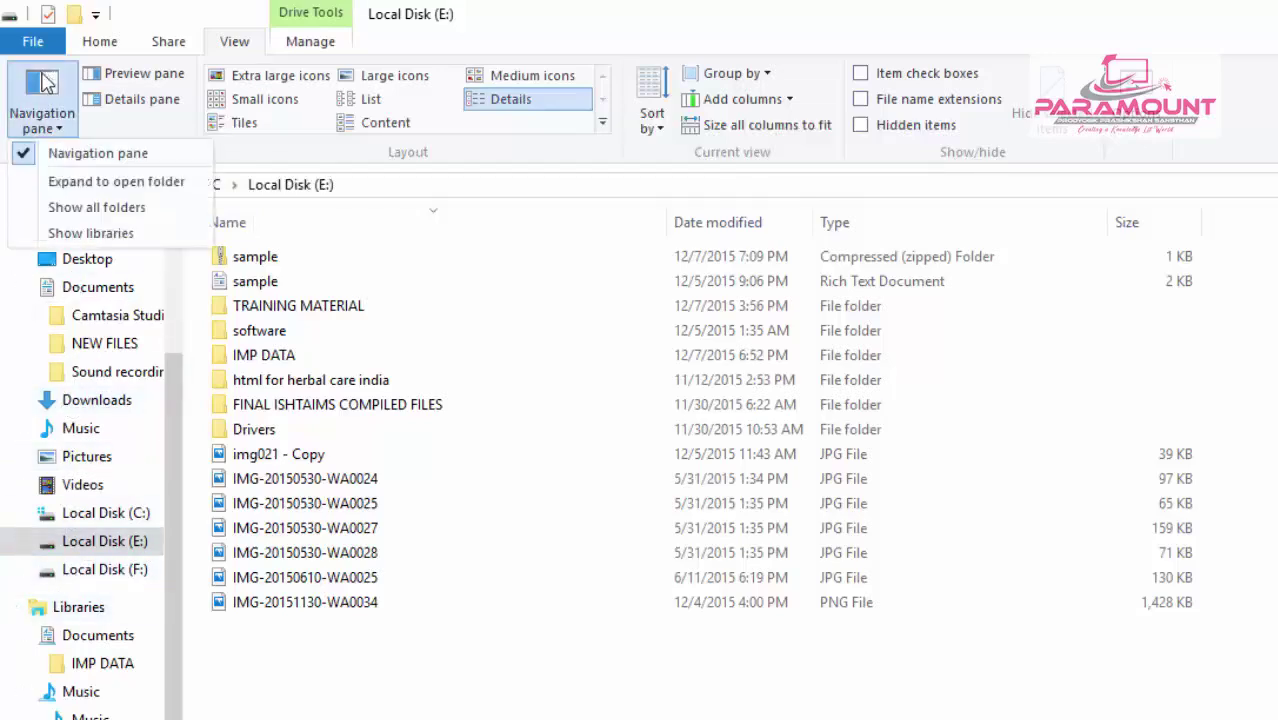
left_click(85, 158)
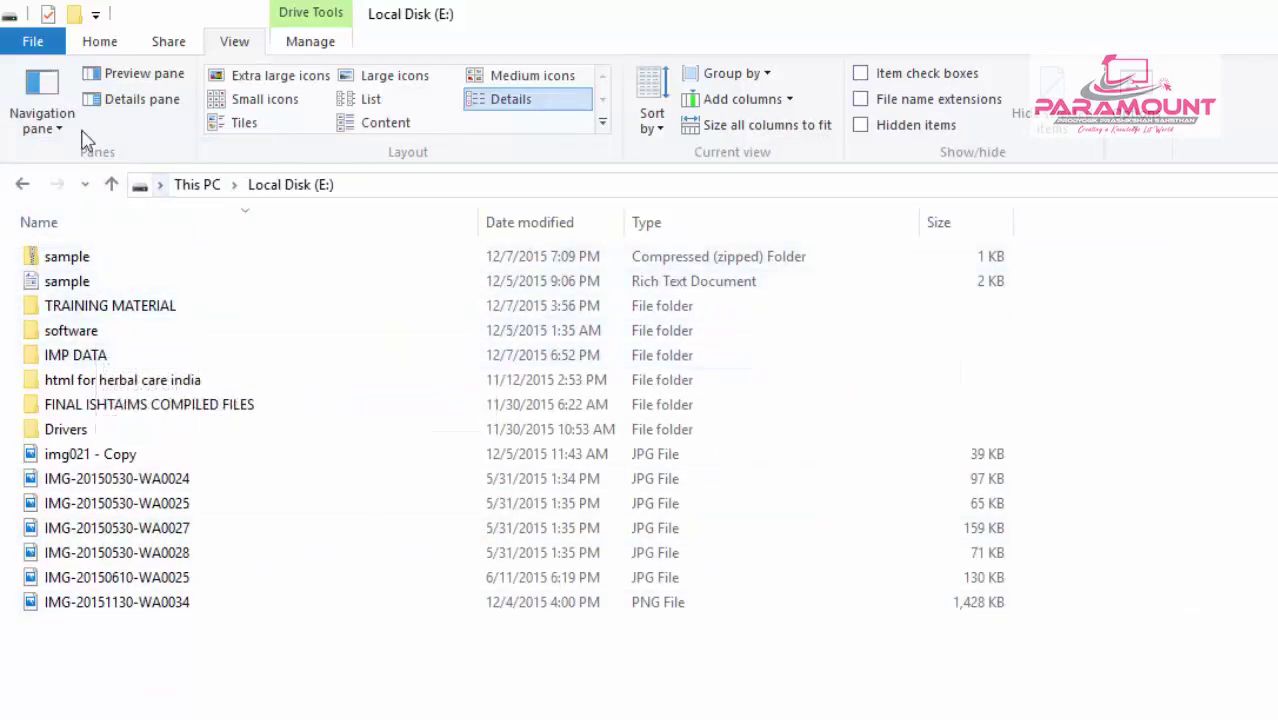
left_click(45, 95)
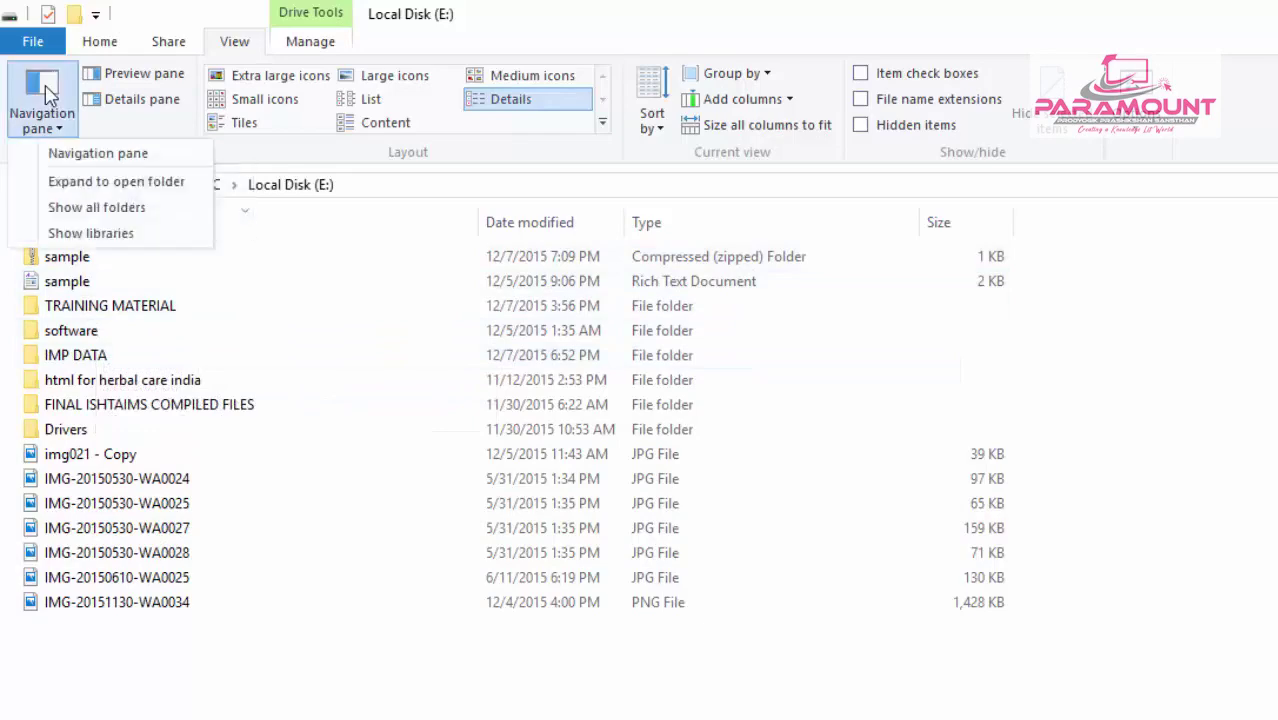
left_click(62, 155)
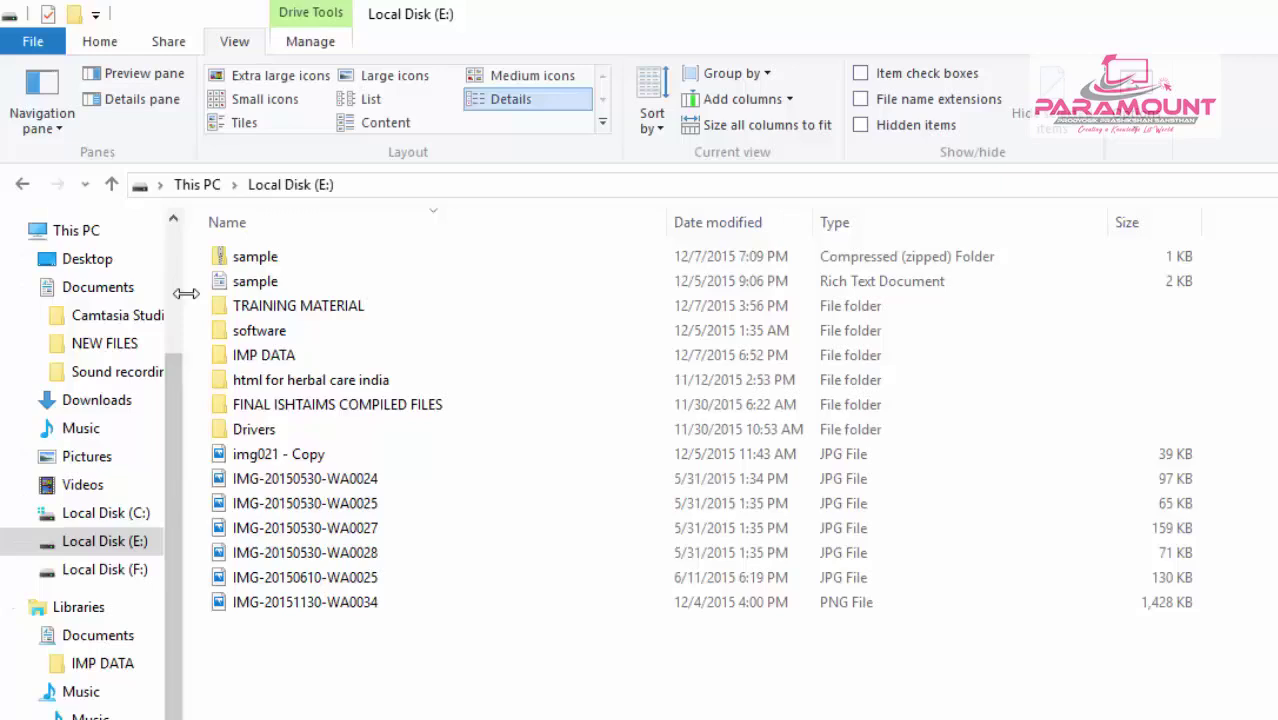
left_click_drag(186, 293, 248, 311)
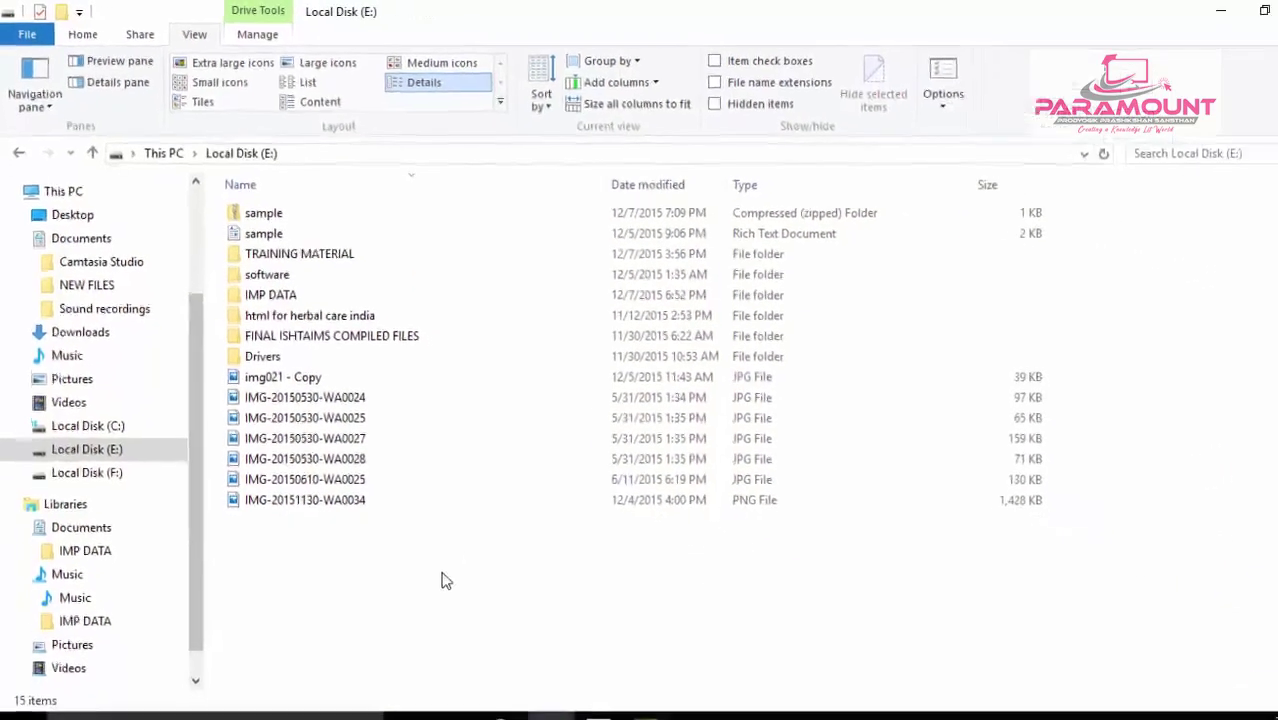
Turn on the preview pane and preview the images IMG-20150530-WA0024, IMG-20150530-WA0025 and IMG-20150530-WA0027
left_click(118, 64)
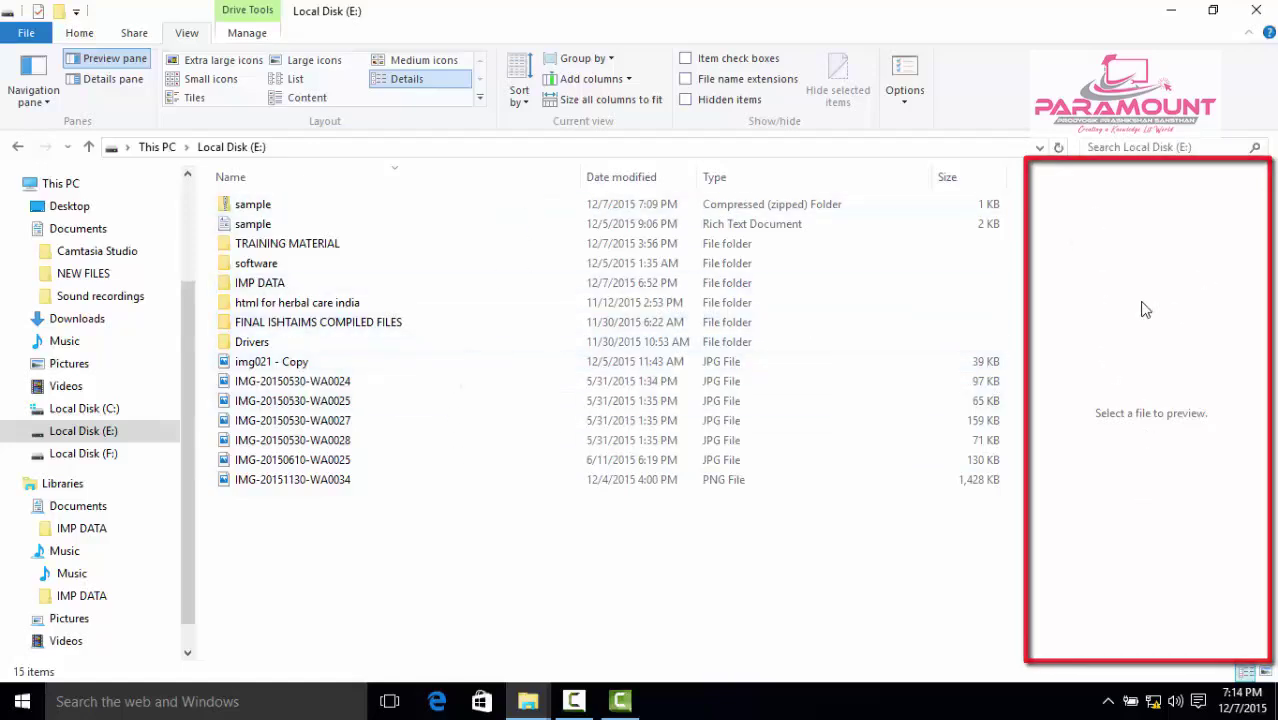
left_click(349, 389)
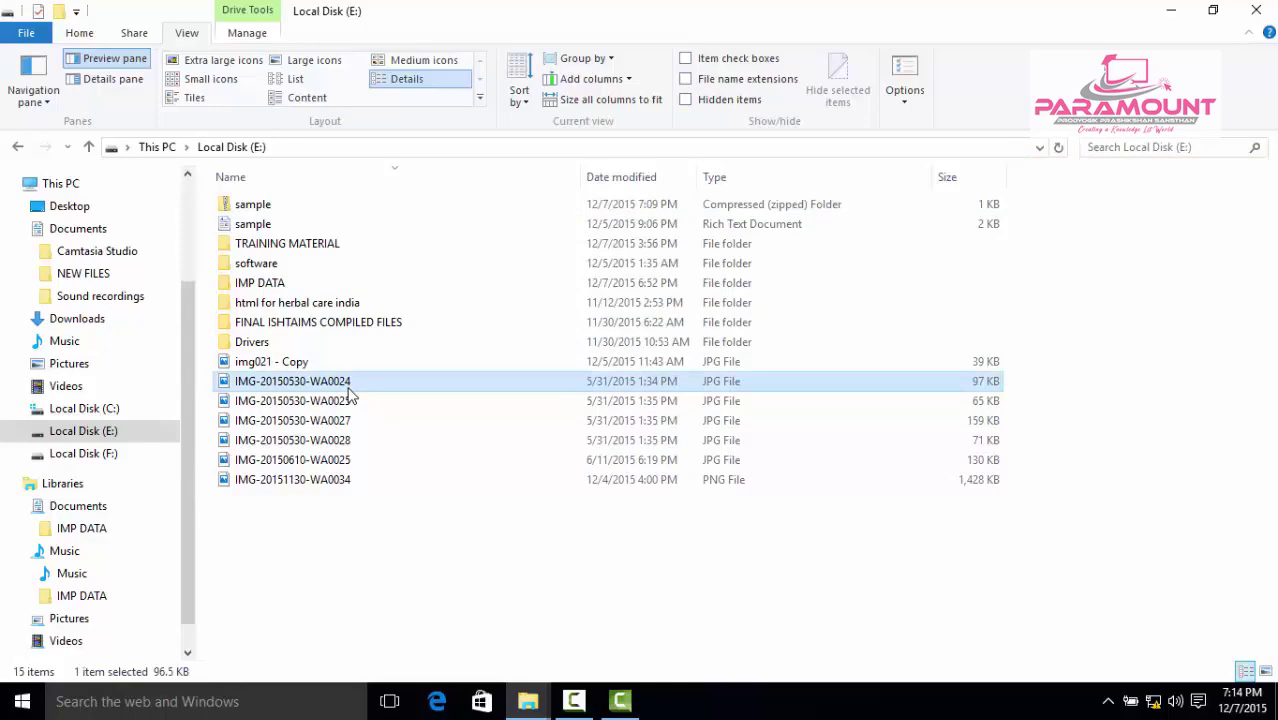
left_click(340, 403)
left_click(325, 425)
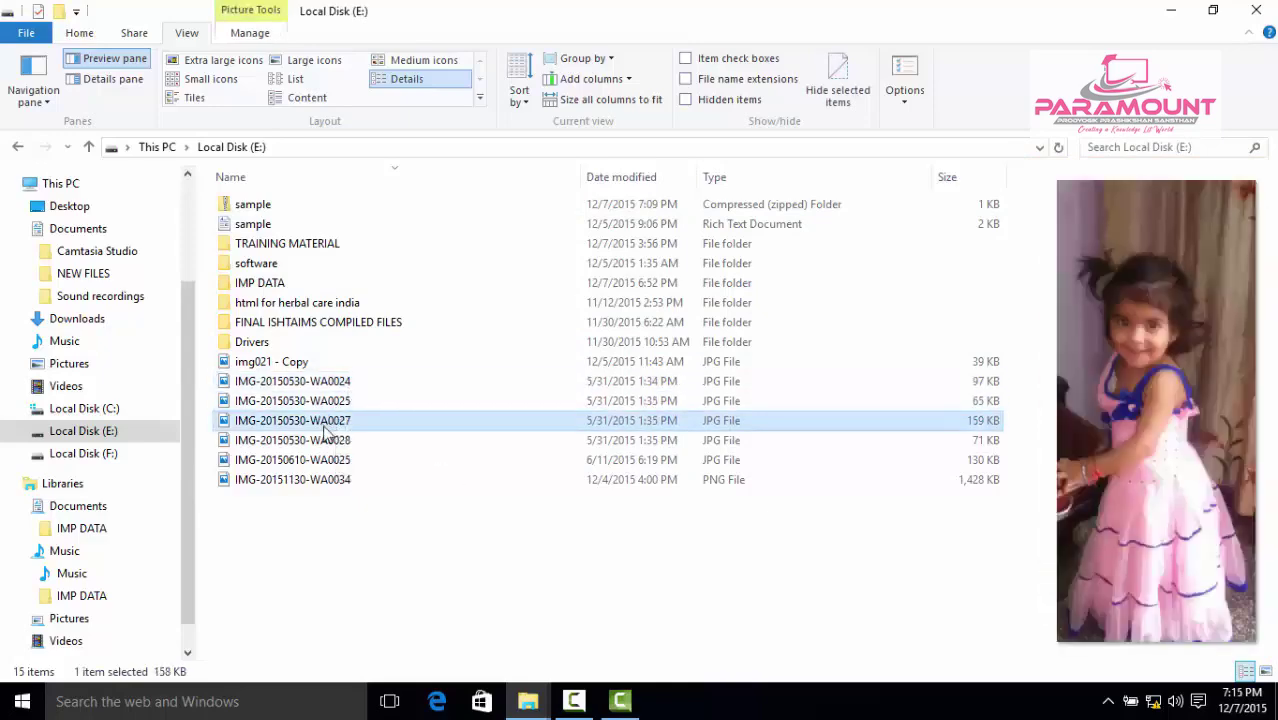
Preview the images IMG-20150530-WA0028 and IMG-20151130-WA0034
left_click(325, 440)
left_click(305, 479)
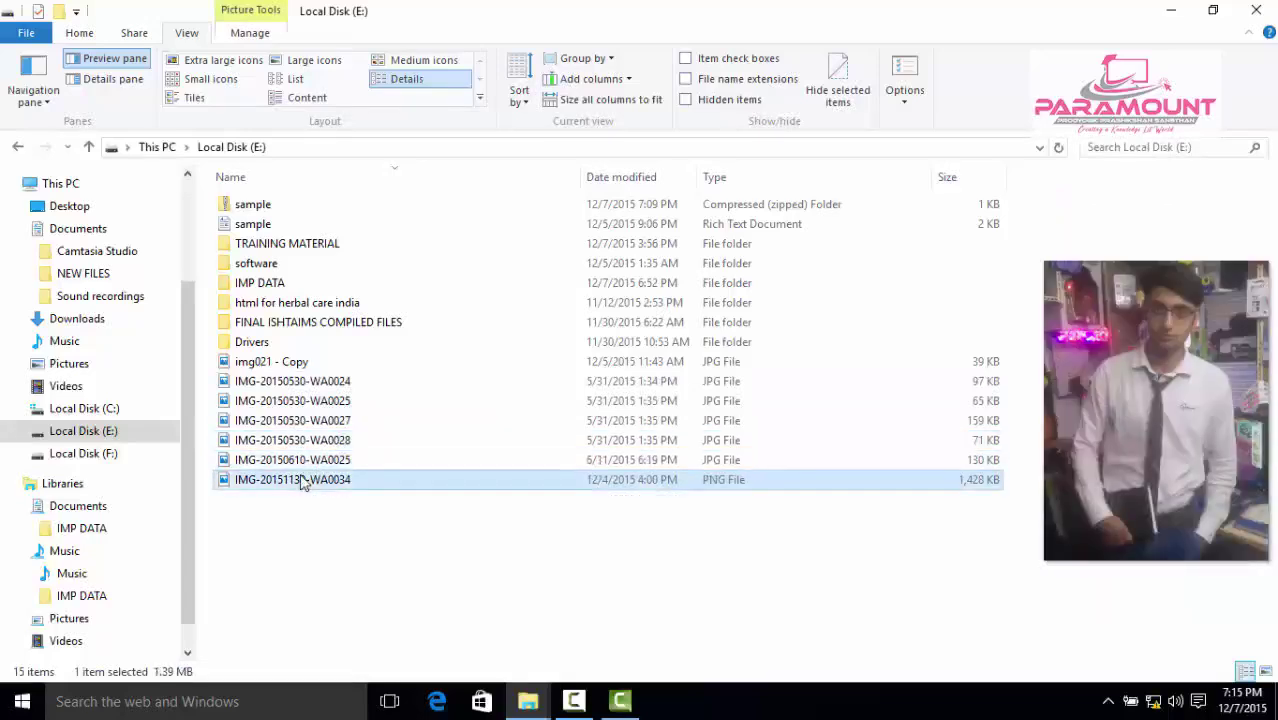
Replace the preview pane with the details pane for IMG-20151130-WA0034, switch to the List layout, and hide the details pane
left_click(112, 80)
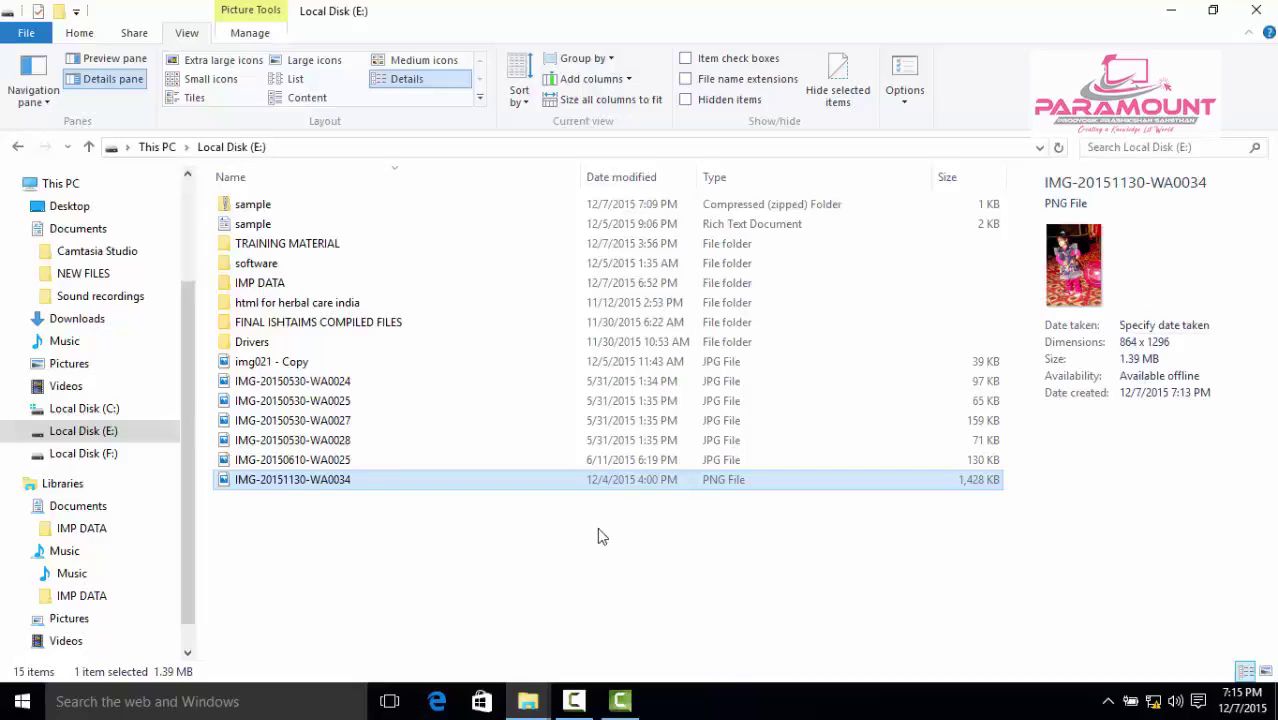
left_click(295, 78)
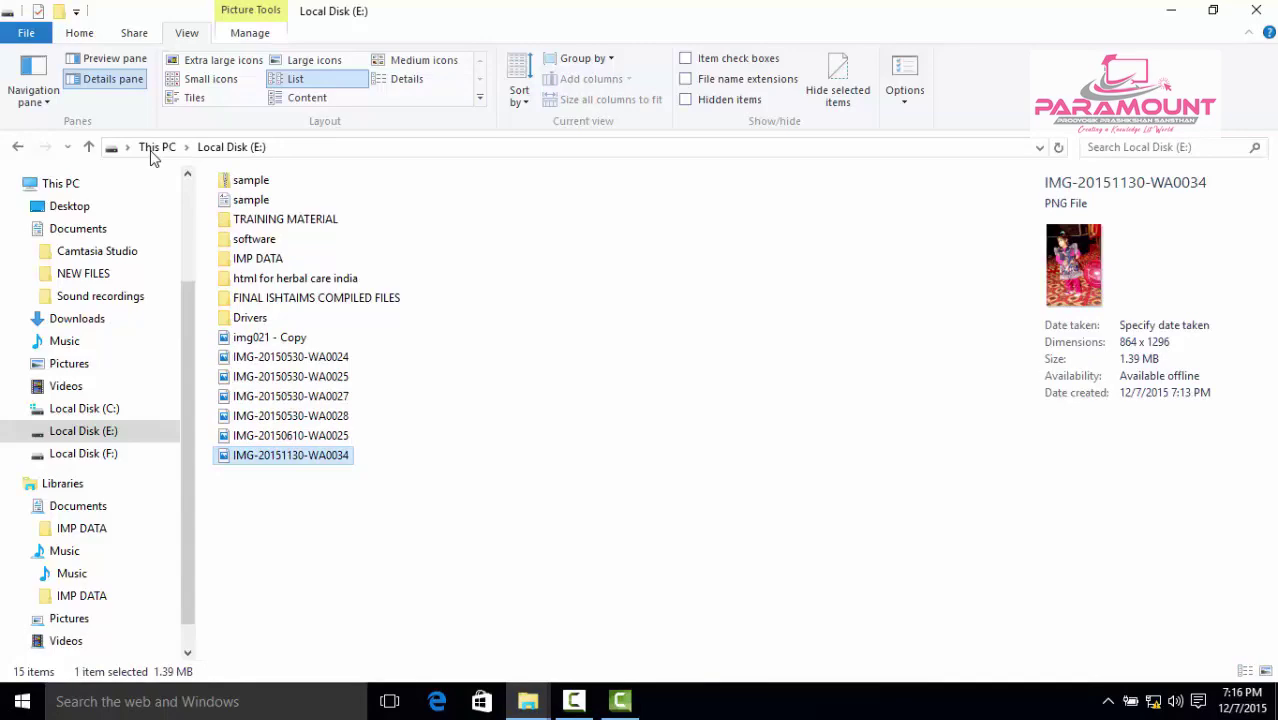
left_click(113, 80)
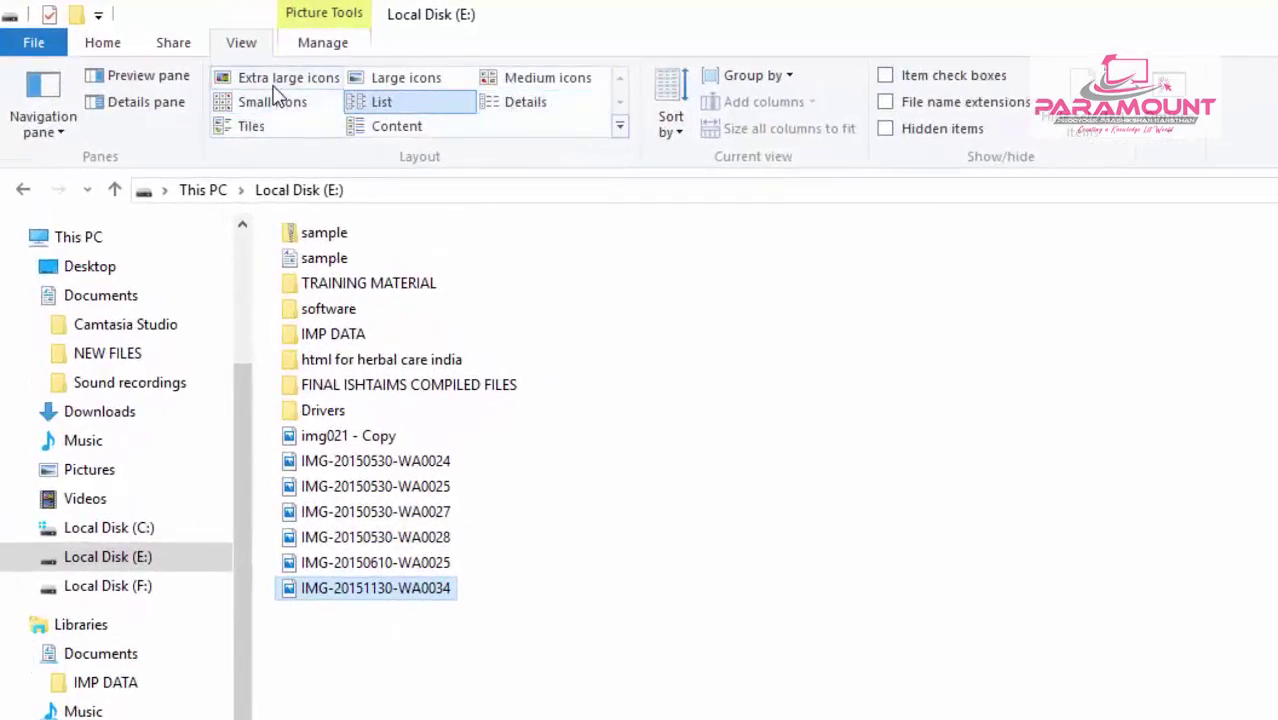
Display the drive's items as extra large icons and look through the folder and image thumbnails
left_click(274, 85)
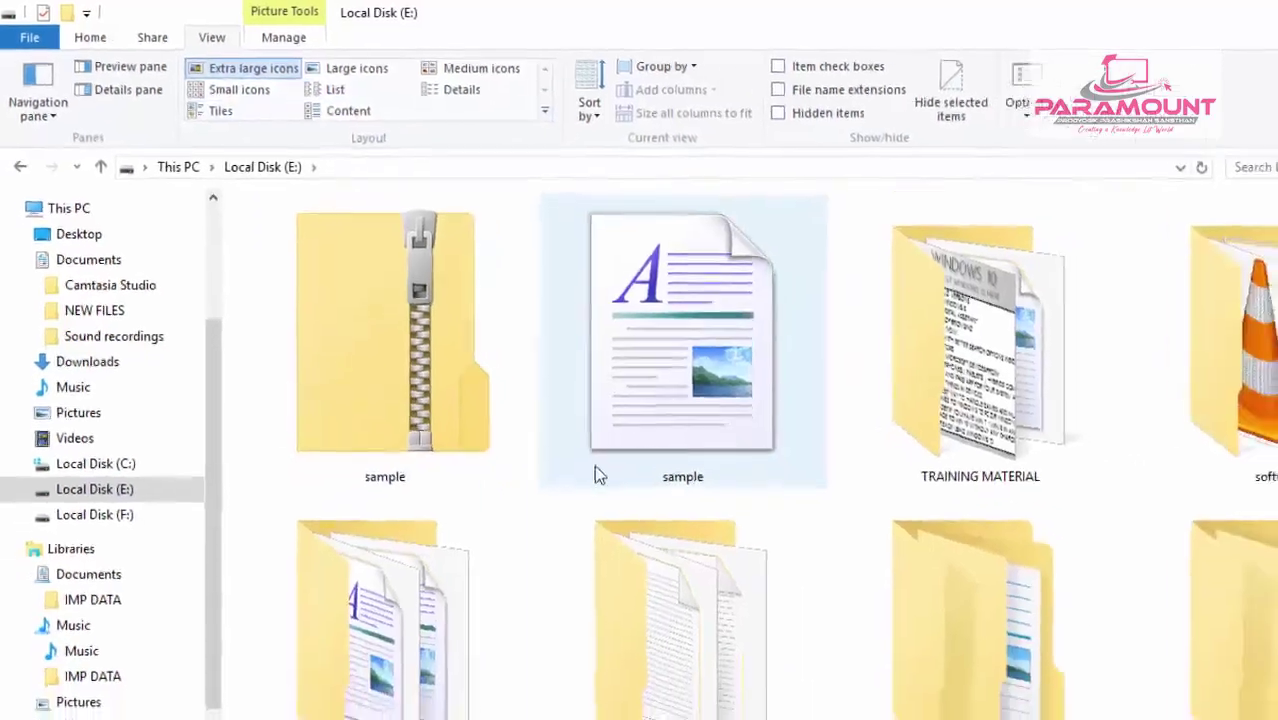
scroll(594, 465, "down", 5)
scroll(562, 500, "up", 3)
scroll(562, 485, "down", 3)
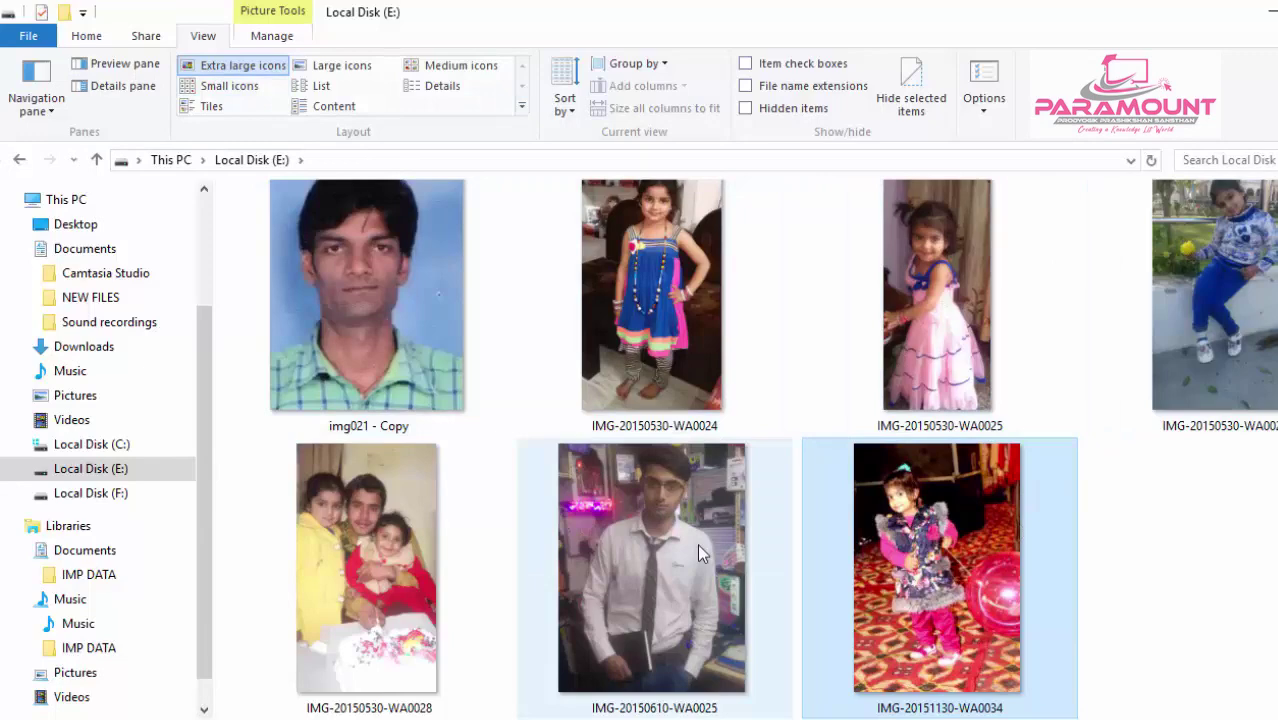
scroll(840, 478, "up", 3)
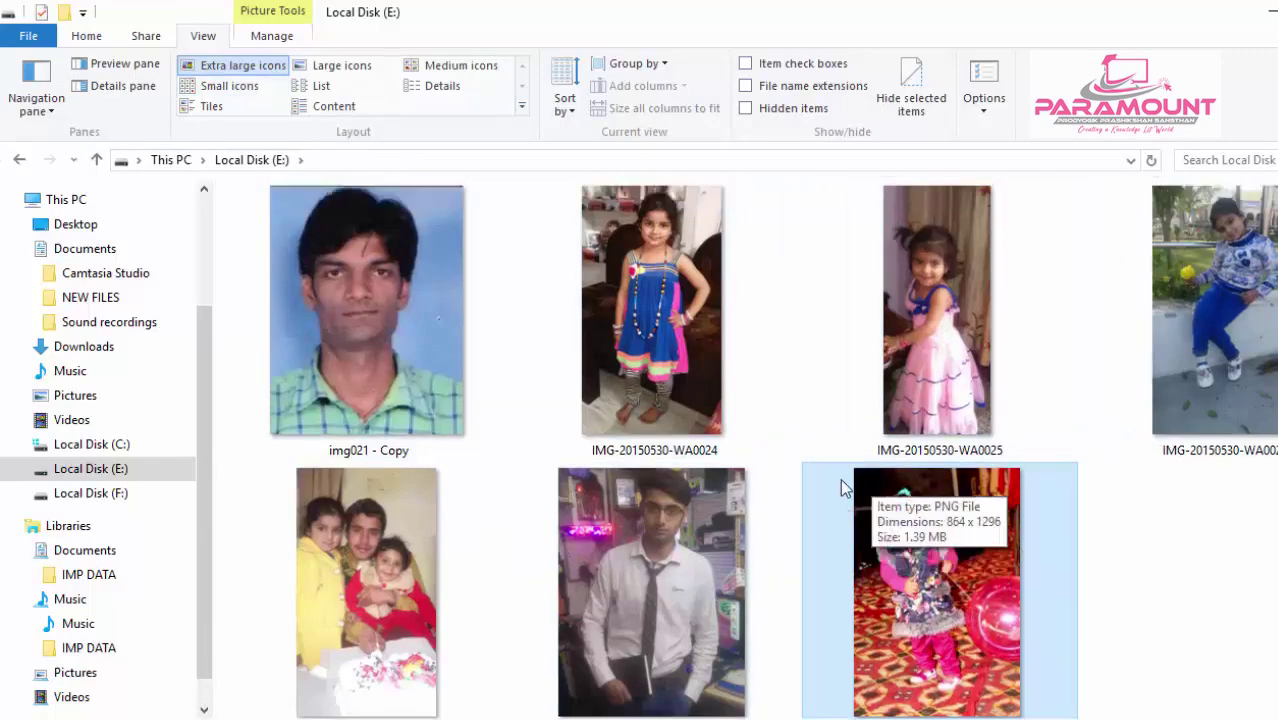
scroll(835, 474, "down", 1)
scroll(822, 507, "down", 1)
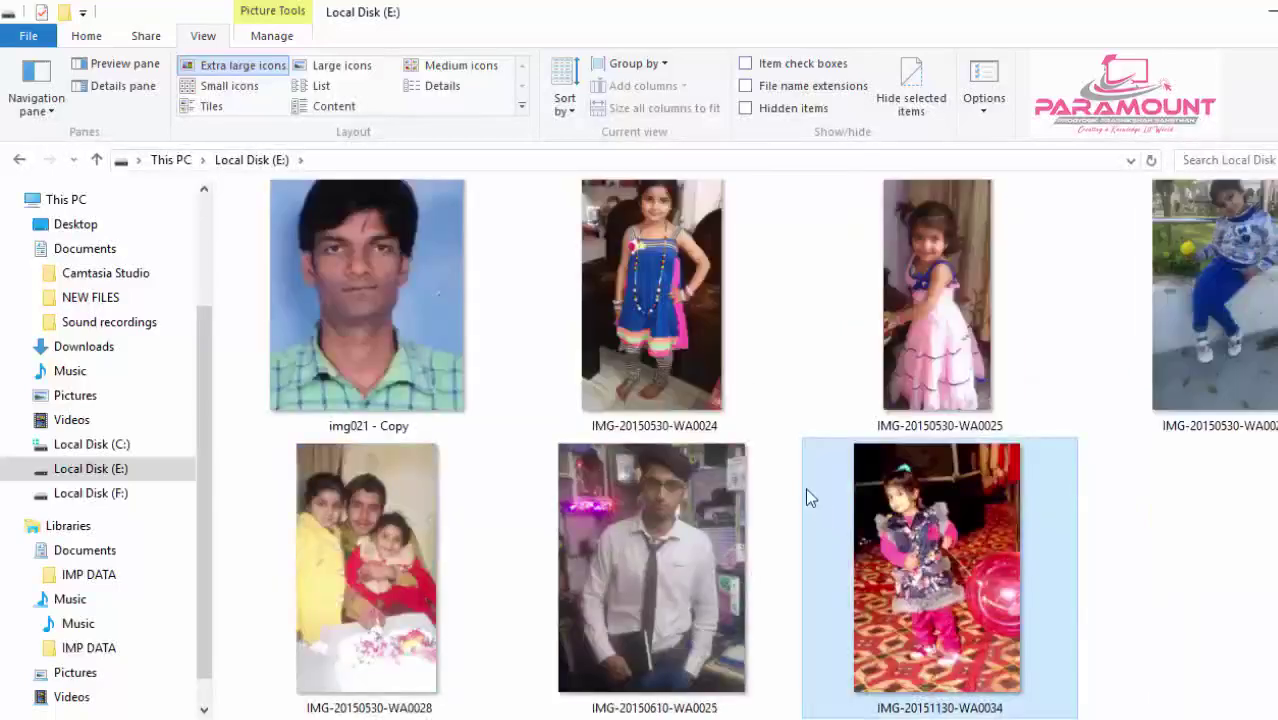
Try the Small icons, Tiles, List, Content and Medium icons layouts on the drive's items
left_click(221, 88)
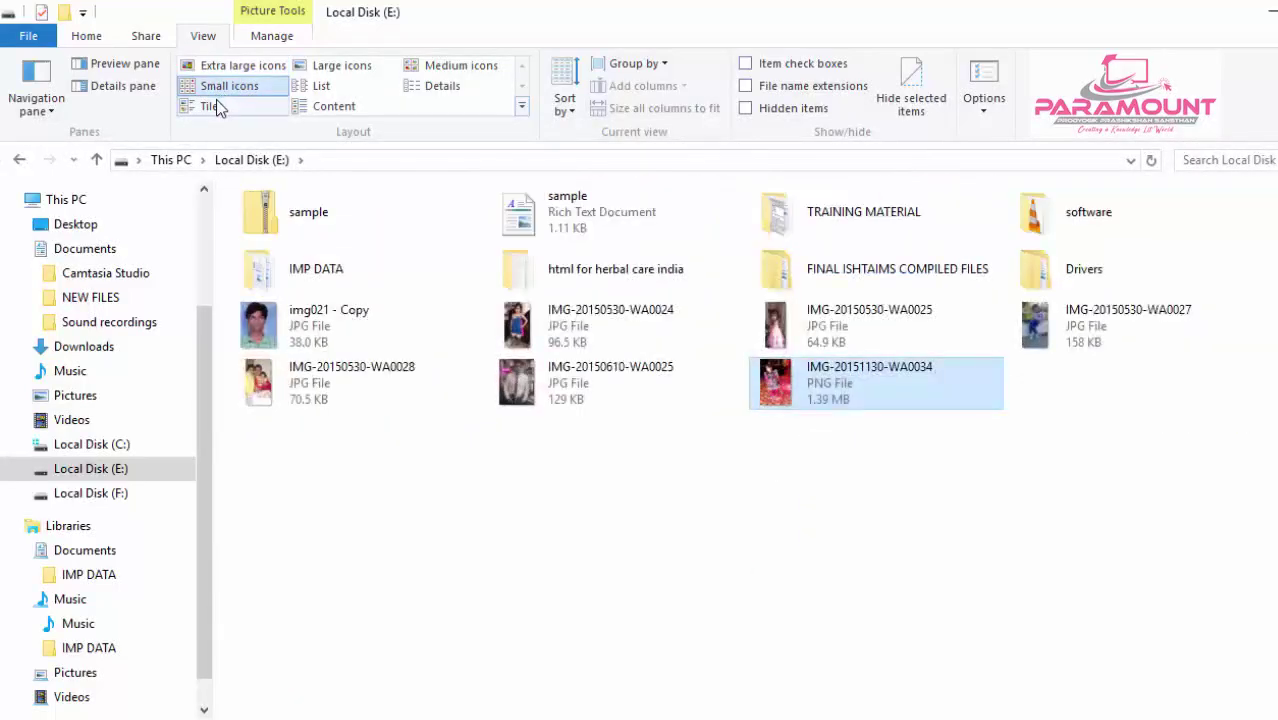
left_click(213, 106)
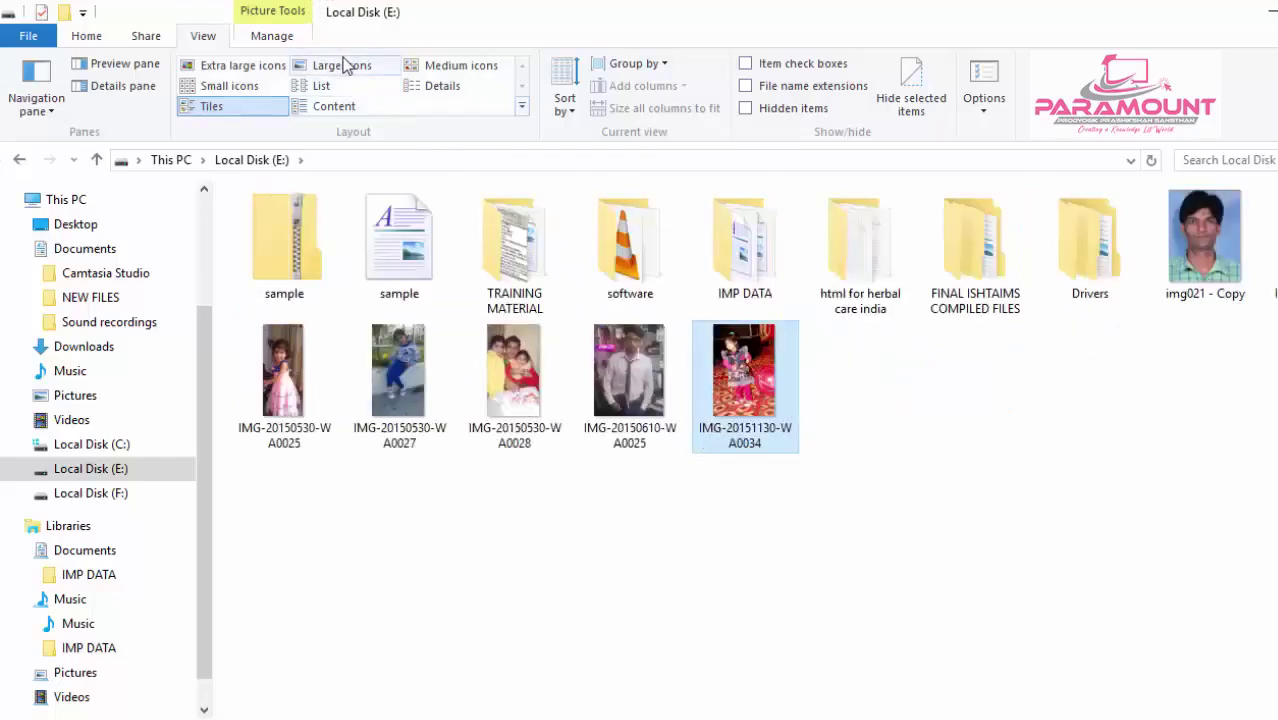
left_click(321, 86)
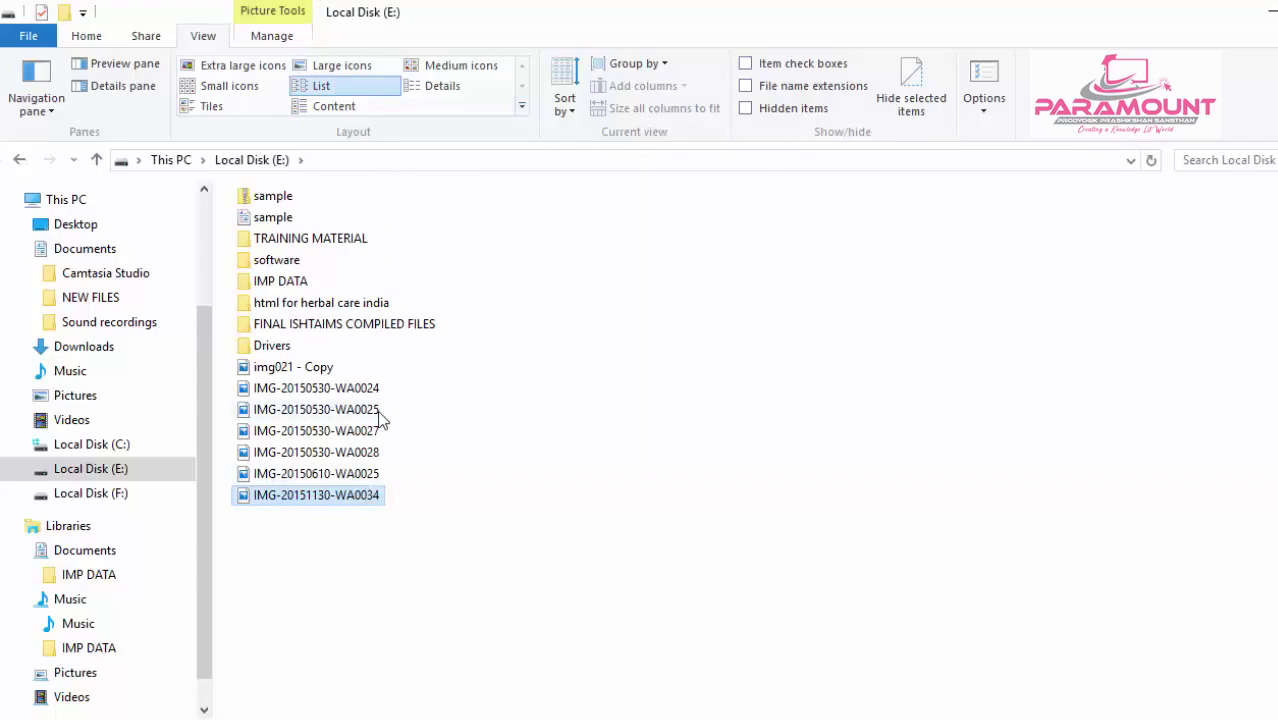
left_click(338, 106)
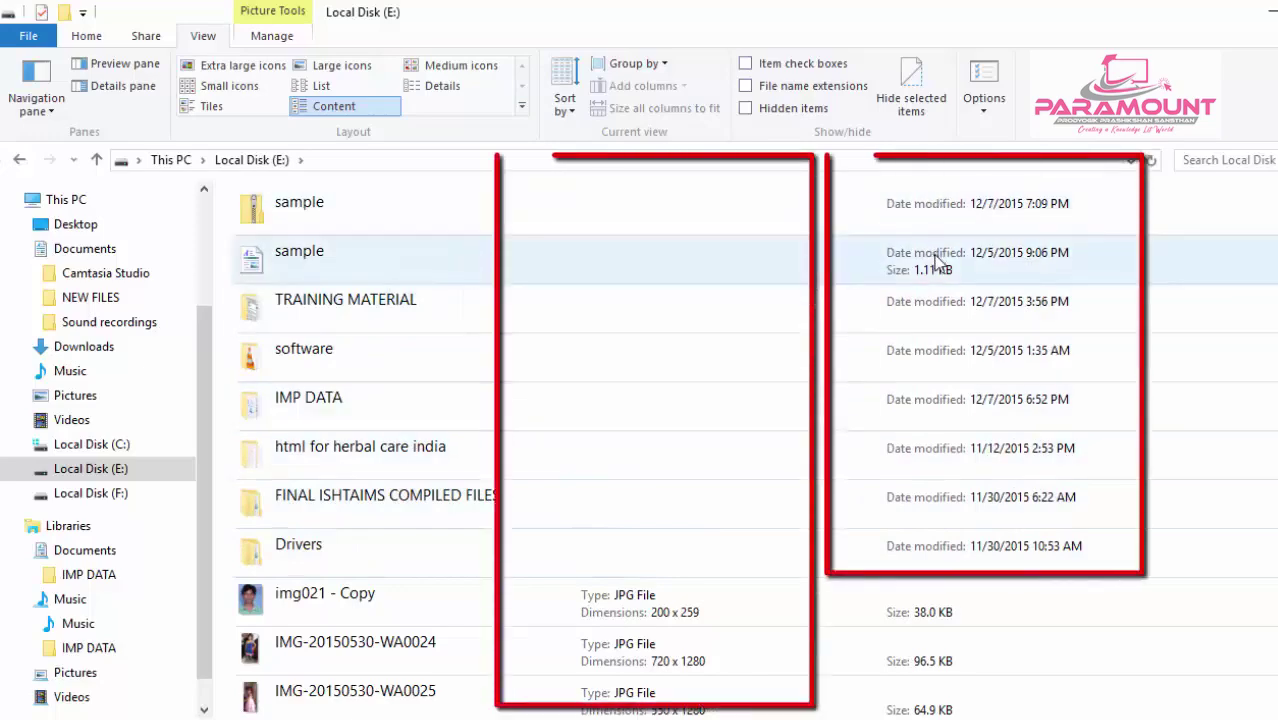
scroll(889, 519, "down", 2)
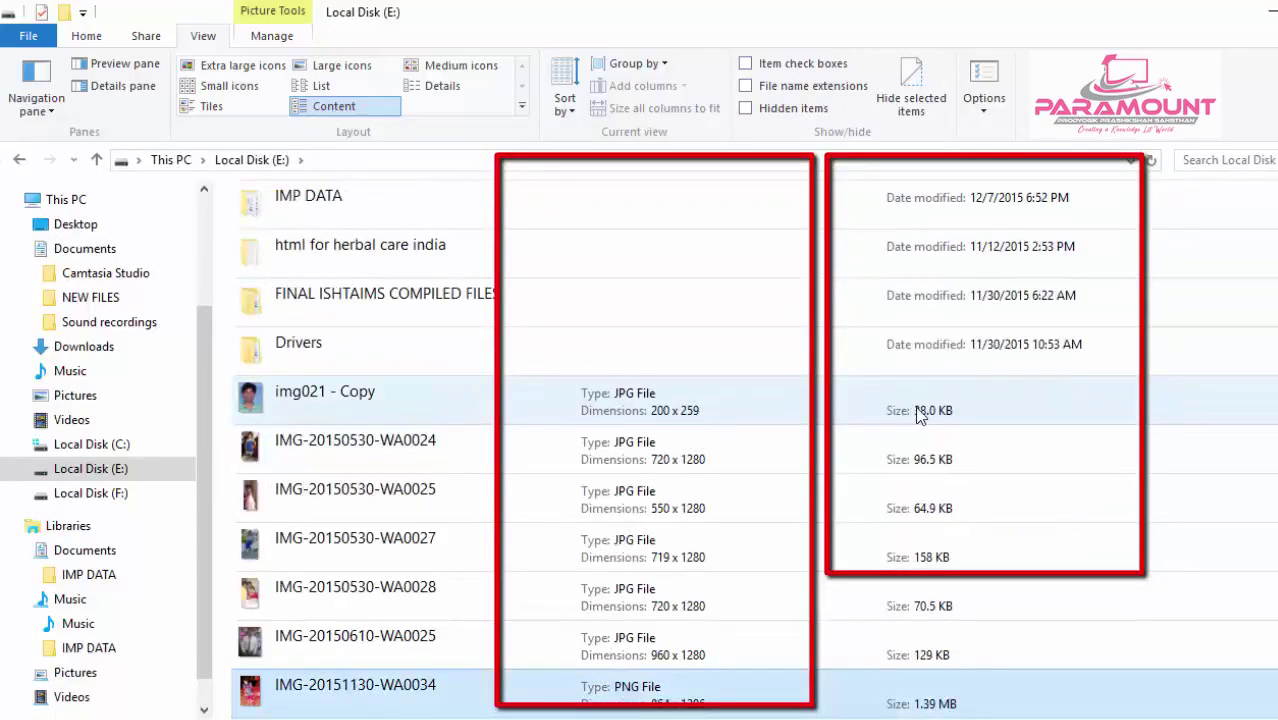
left_click(474, 68)
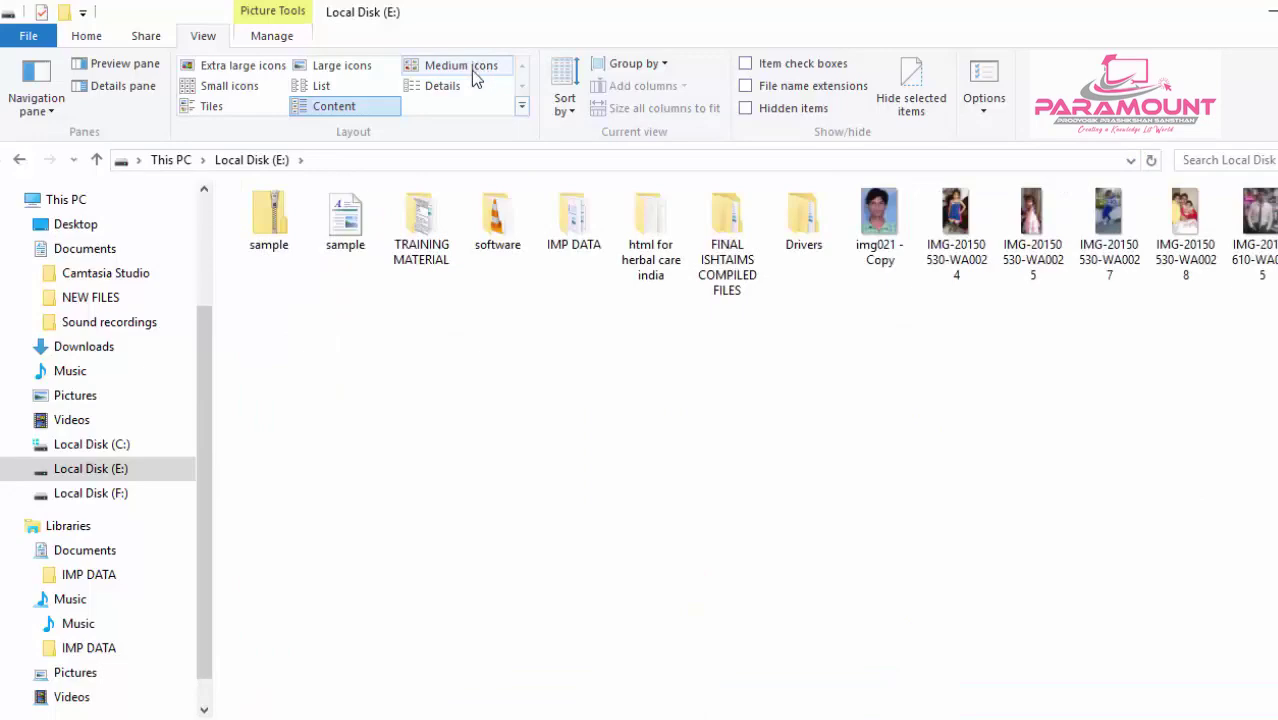
Switch to the Details layout and sort the items by date modified, by type, and by size in ascending order
left_click(452, 88)
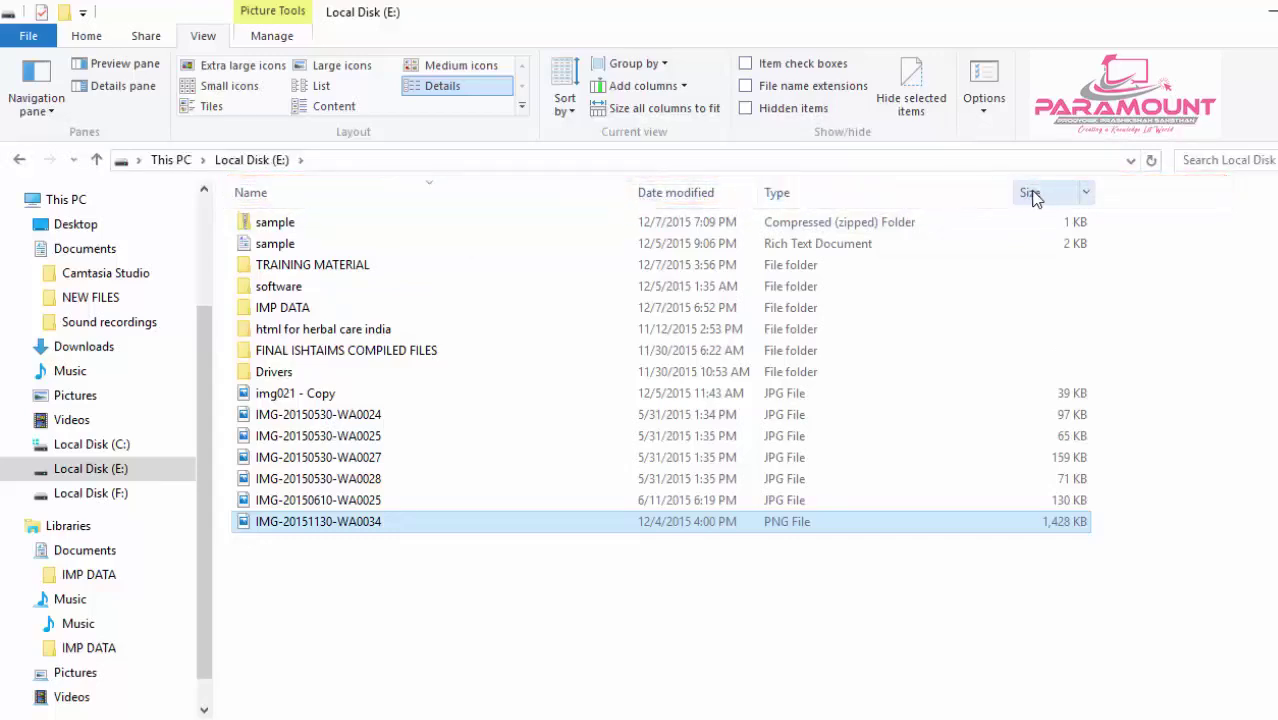
left_click(683, 193)
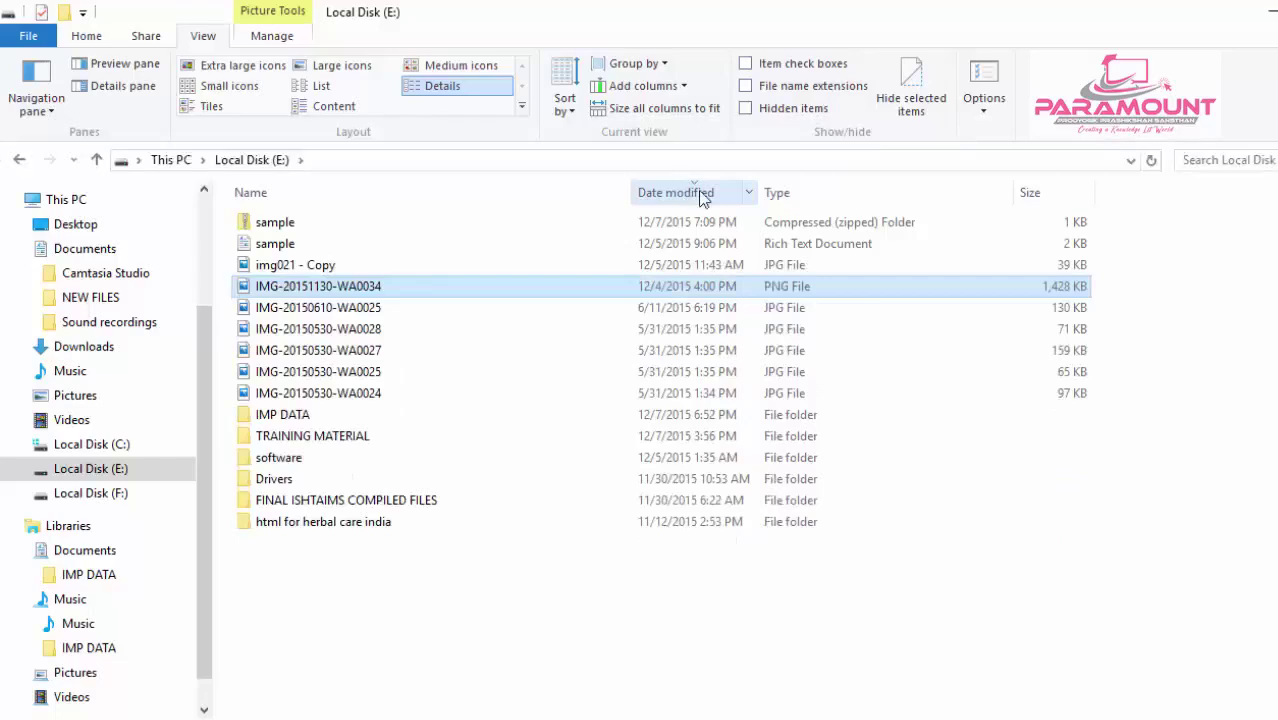
left_click(820, 197)
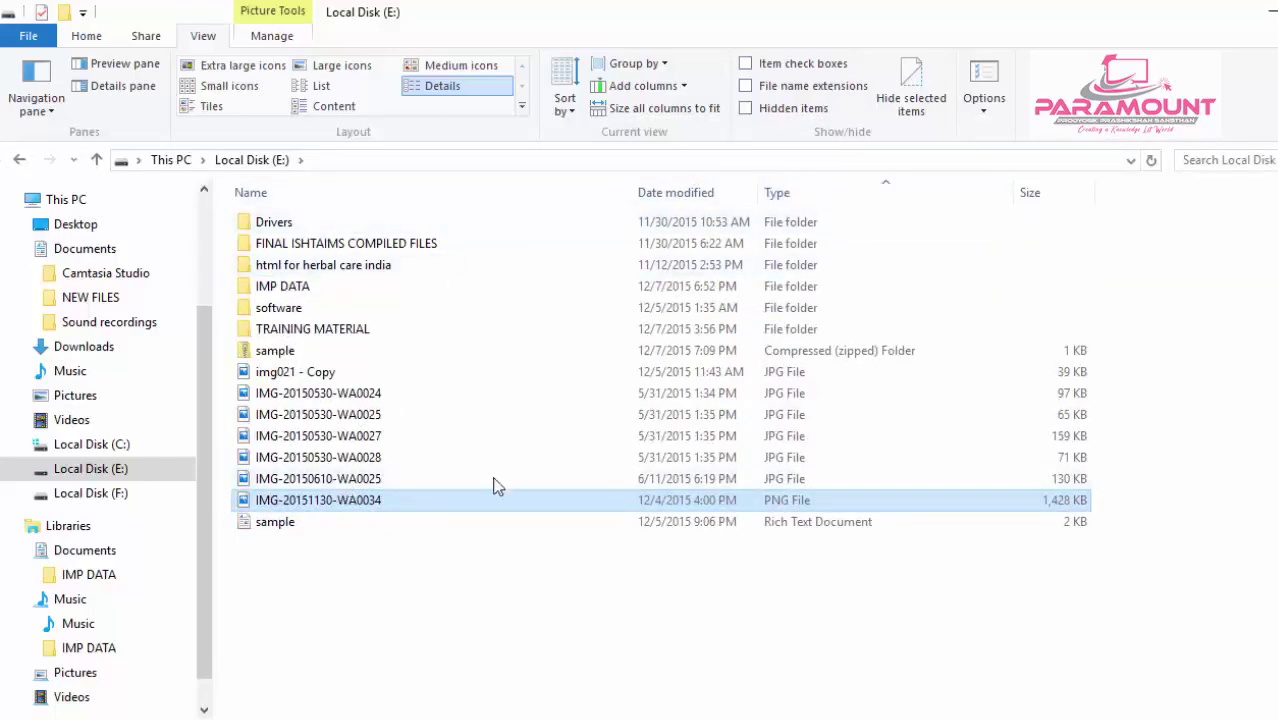
left_click(1051, 195)
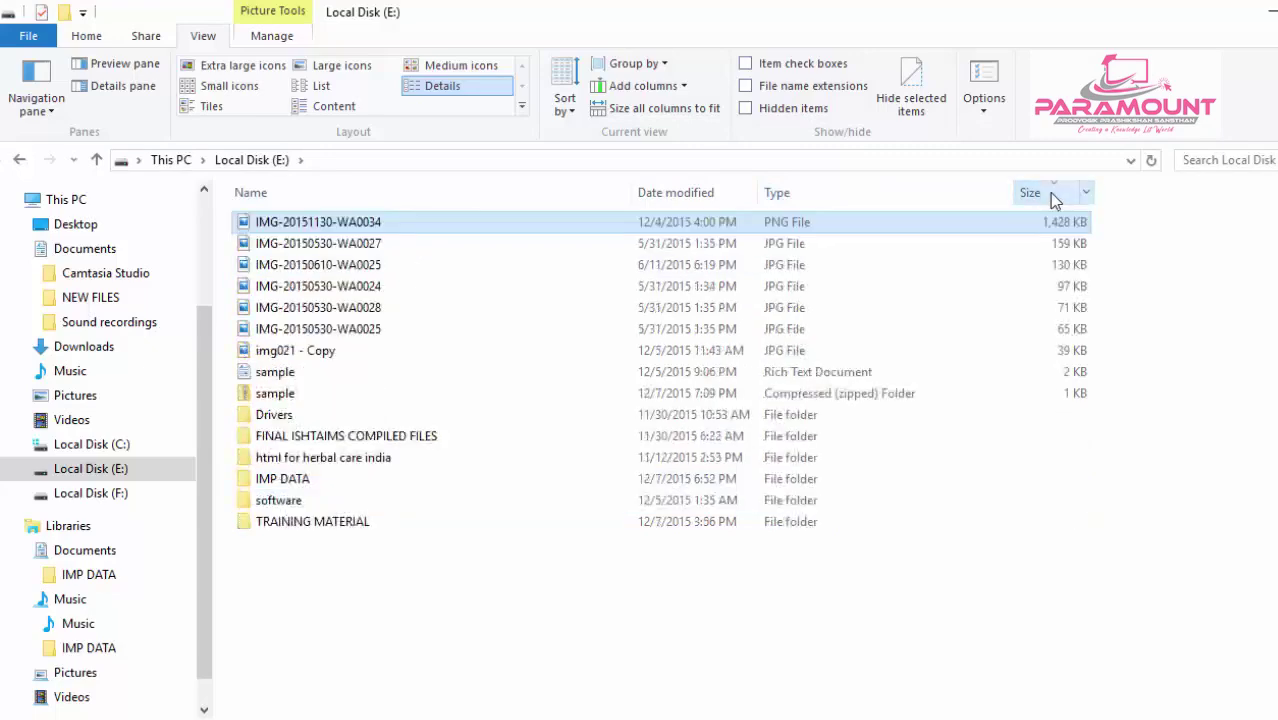
left_click(1051, 196)
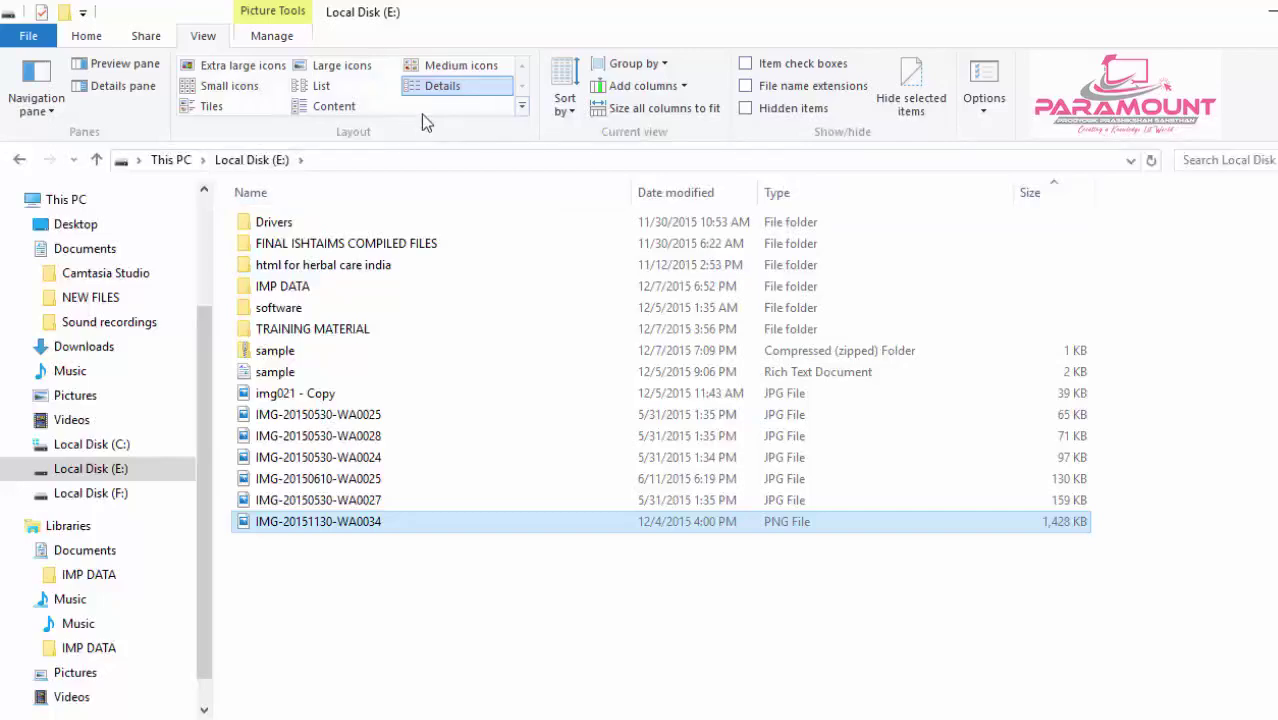
Review the sorting options and sort the items by name
left_click(566, 82)
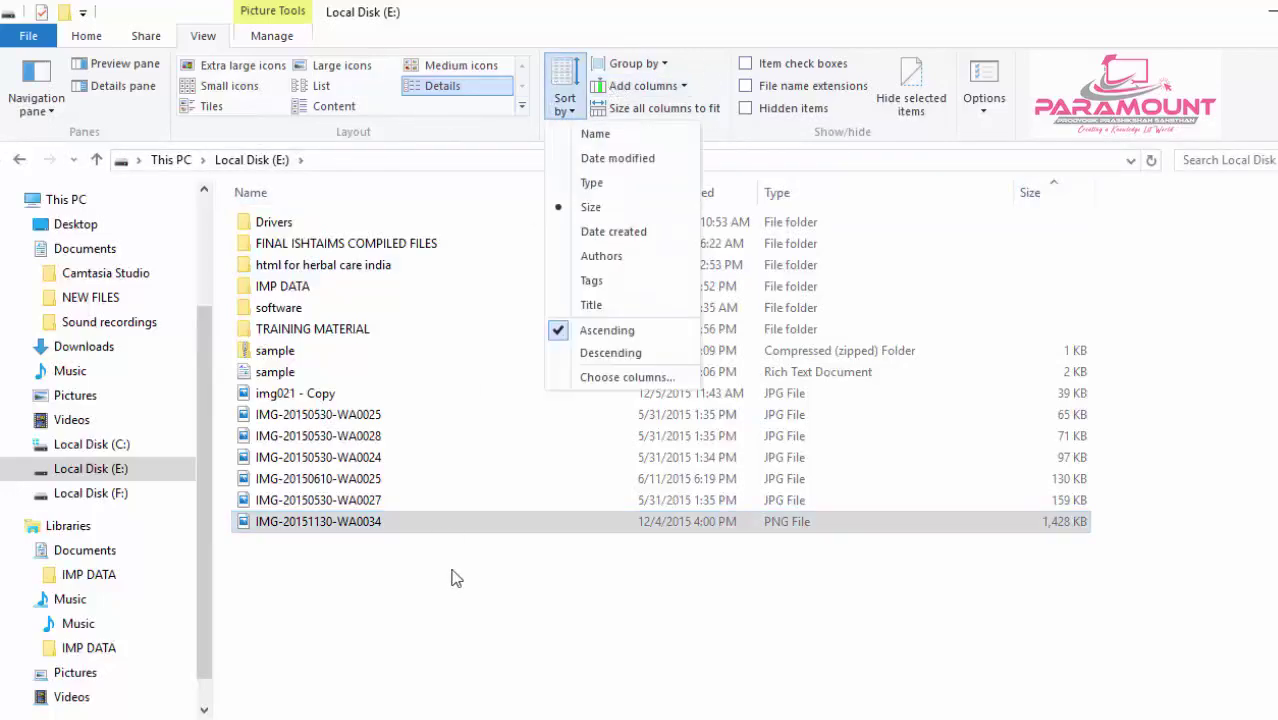
left_click(469, 679)
left_click(580, 97)
left_click(594, 138)
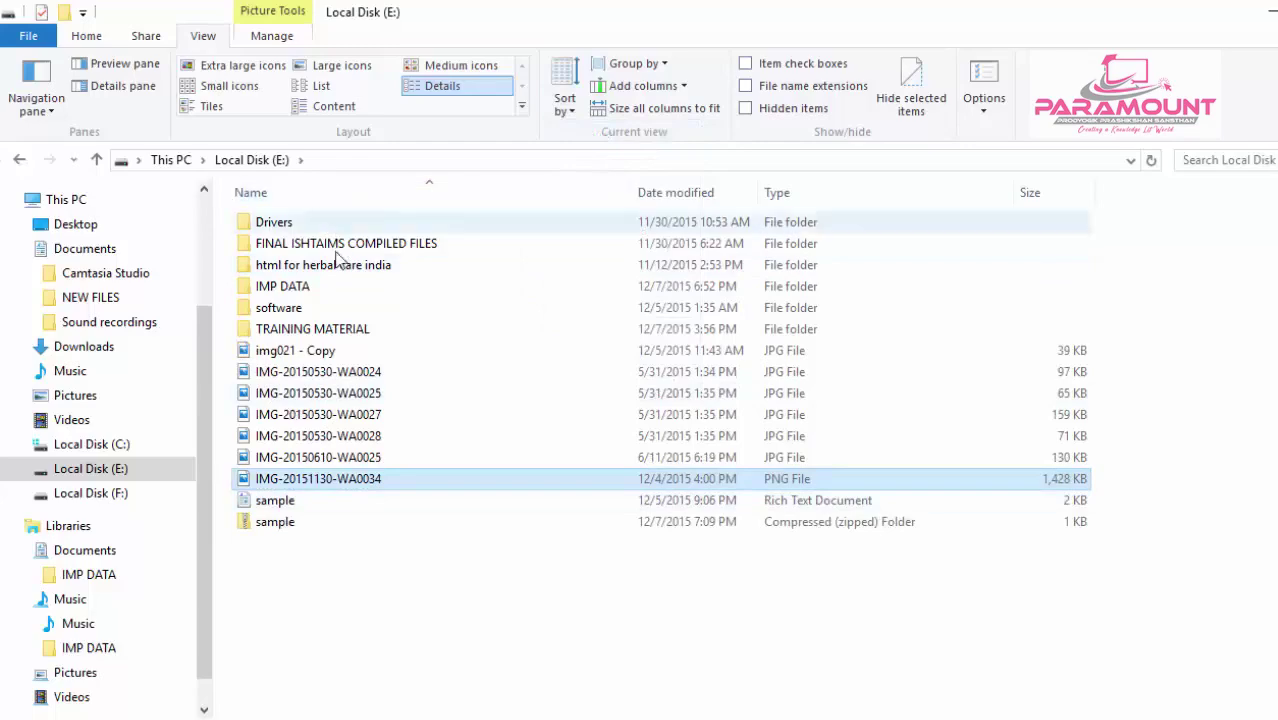
Reverse the name sort to descending order and return it to ascending order
left_click(566, 105)
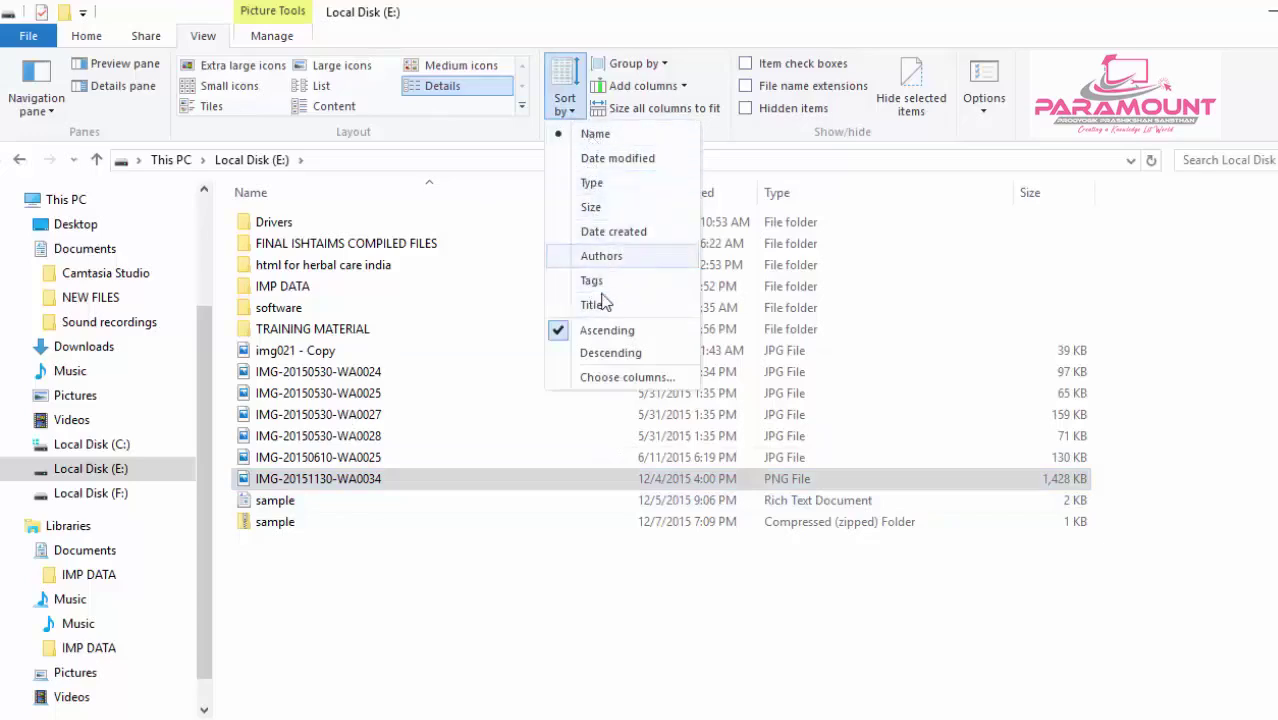
left_click(600, 355)
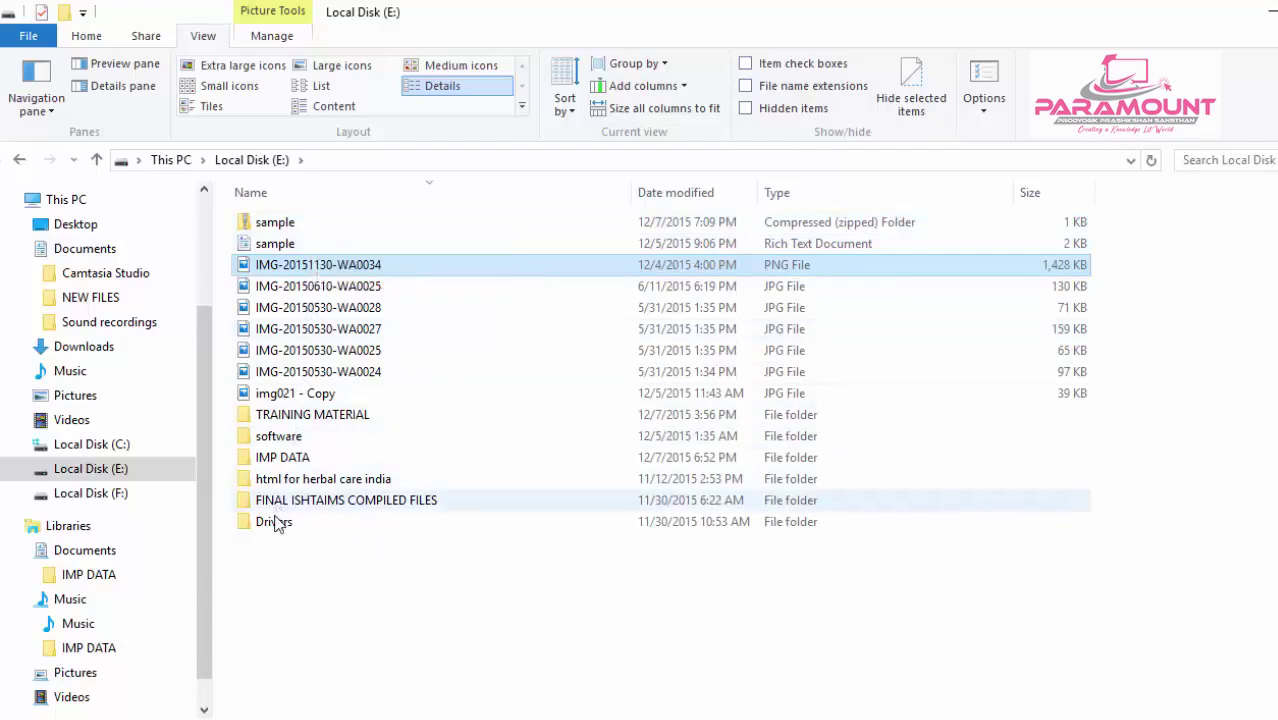
left_click(563, 112)
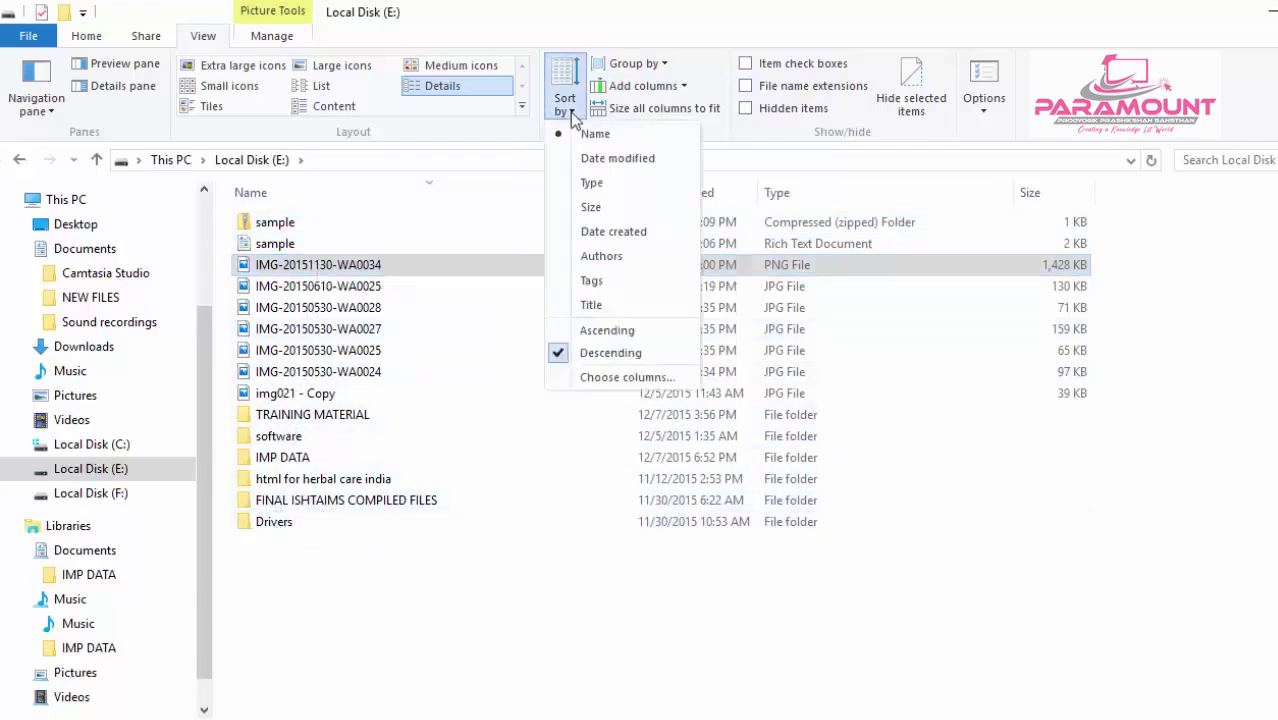
left_click(590, 331)
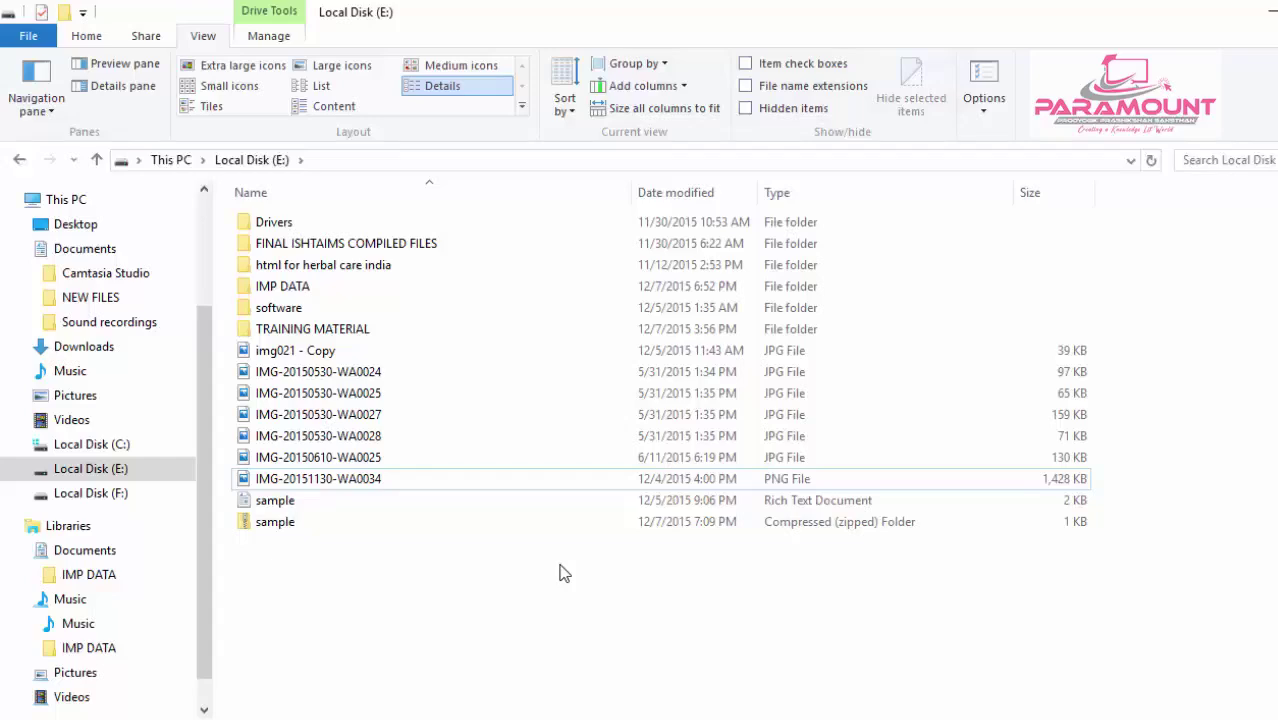
Group the items by name and by type, reverse the type groups to descending order, and remove the grouping
left_click(640, 64)
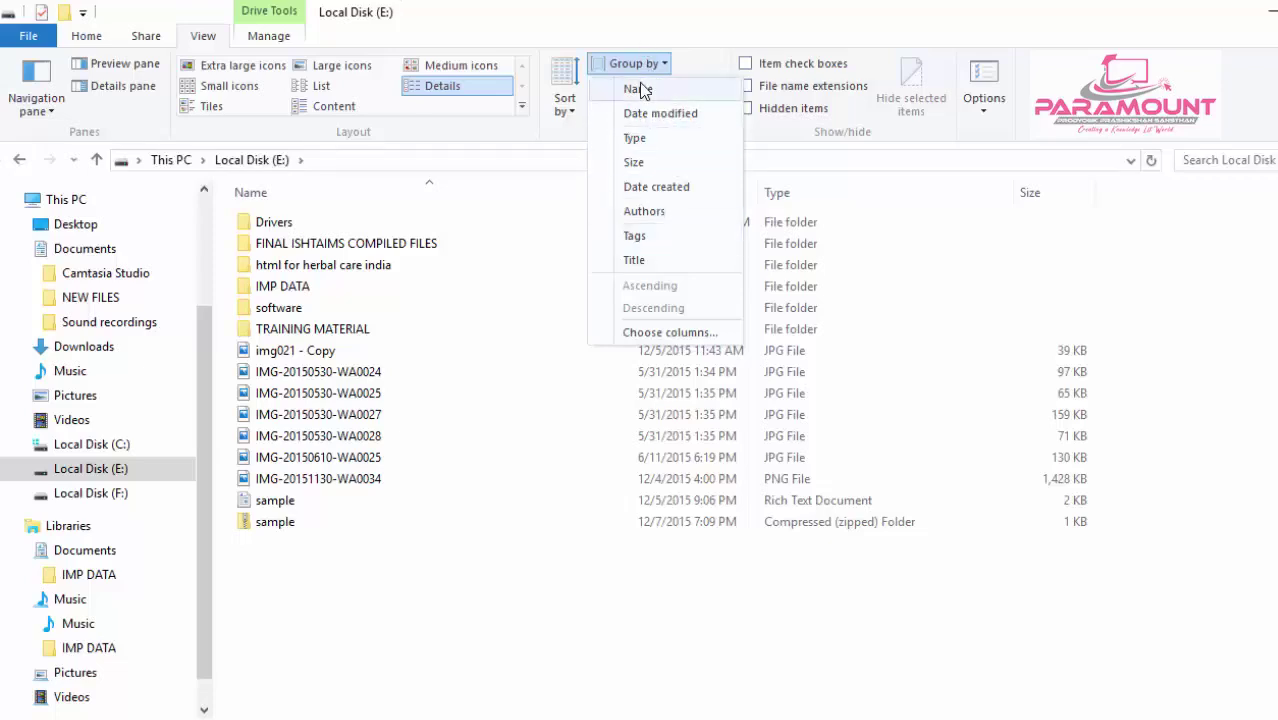
left_click(638, 89)
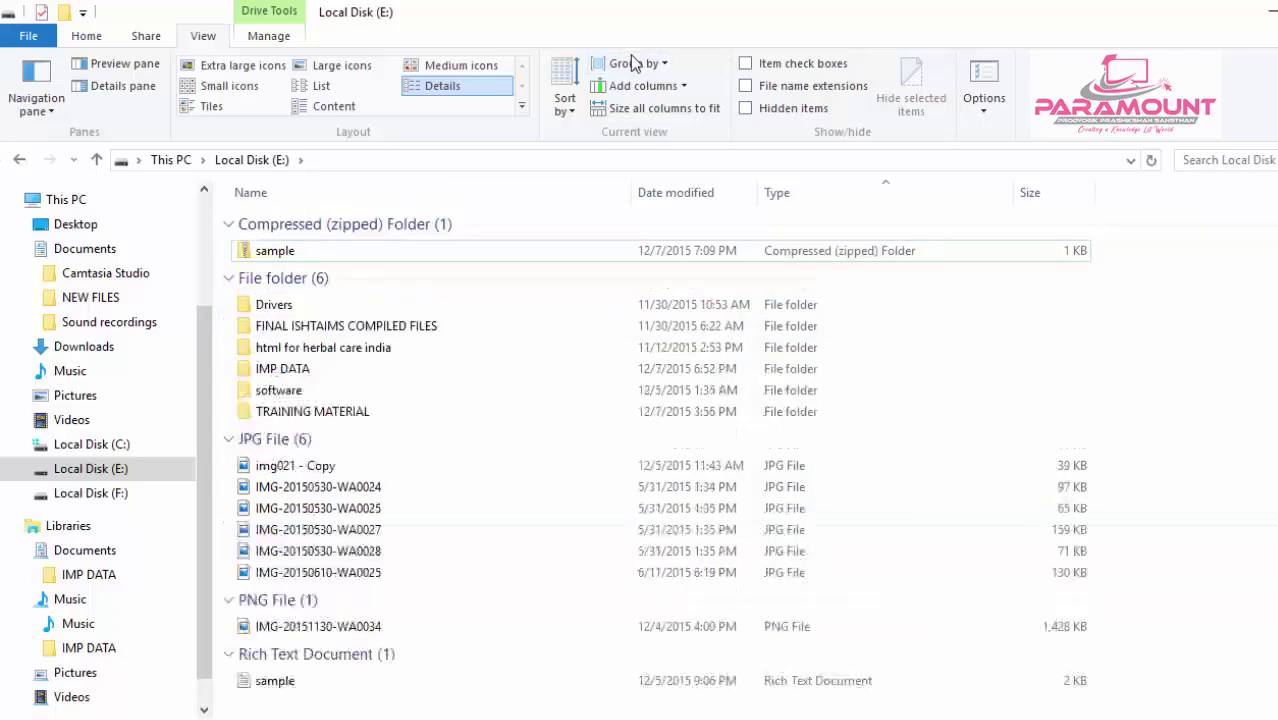
left_click(630, 63)
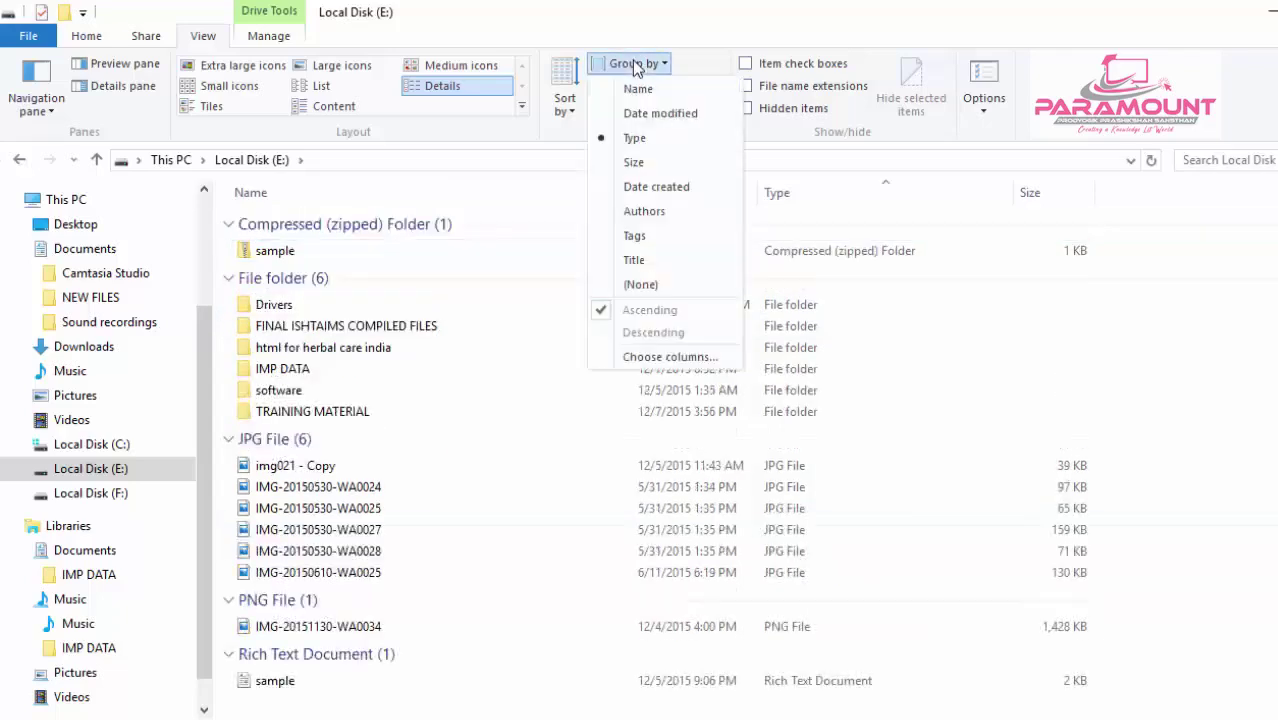
left_click(638, 138)
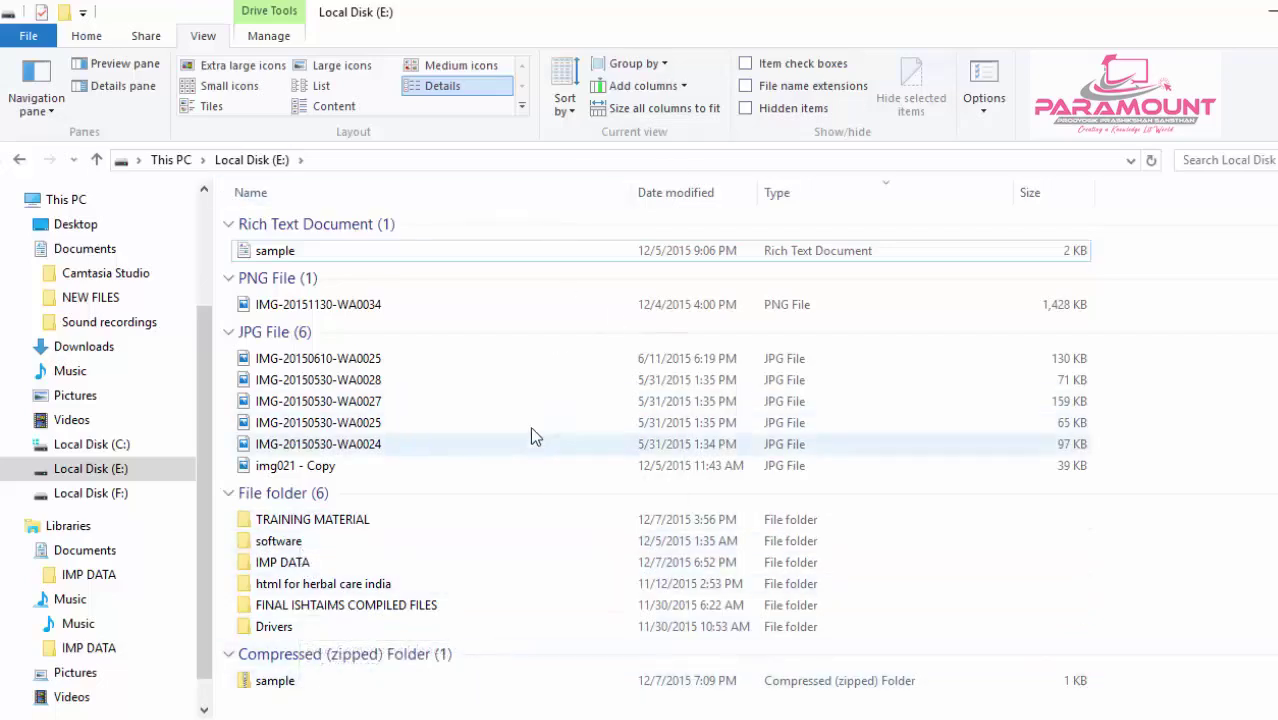
left_click(640, 63)
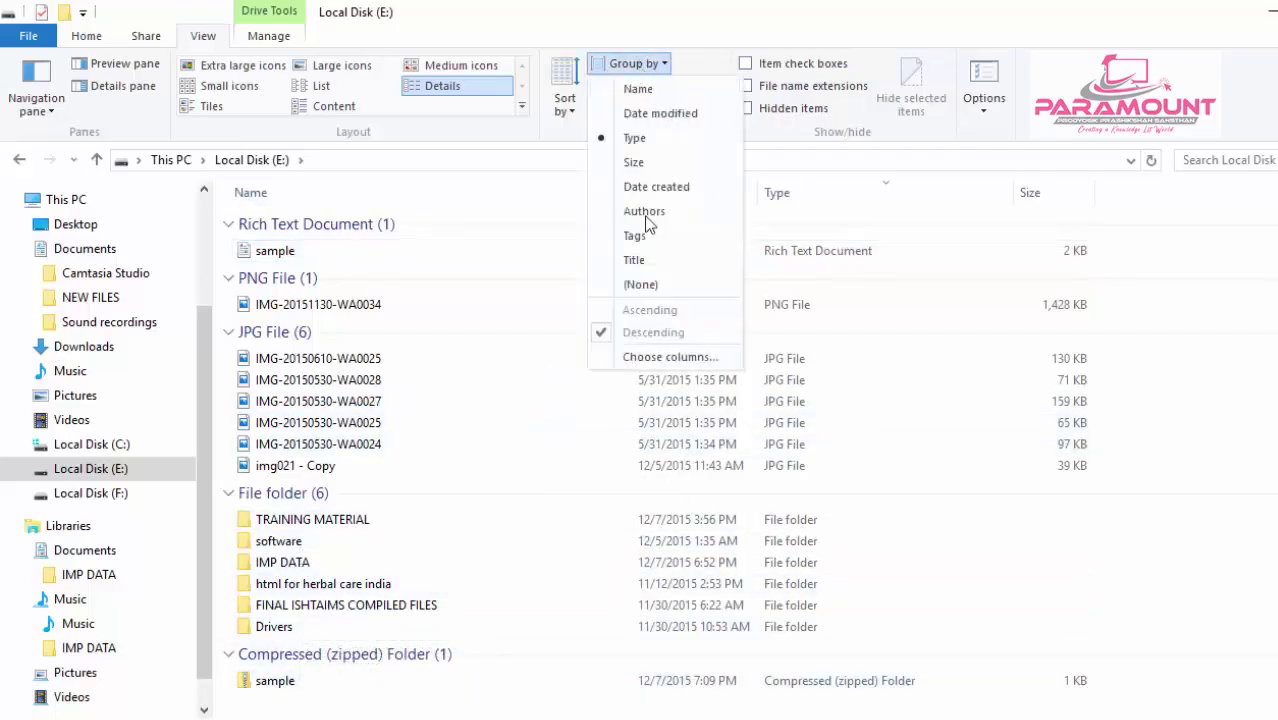
left_click(641, 285)
Add the Title column to the file list
left_click(668, 88)
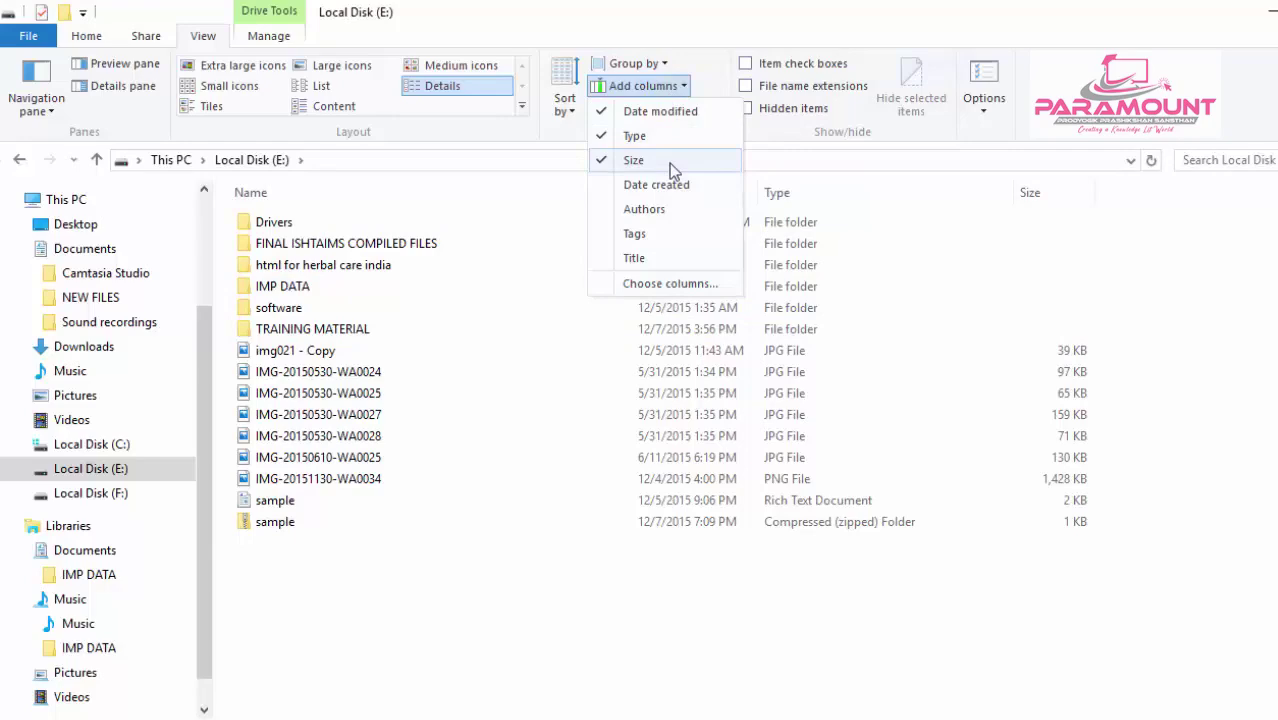
left_click(640, 257)
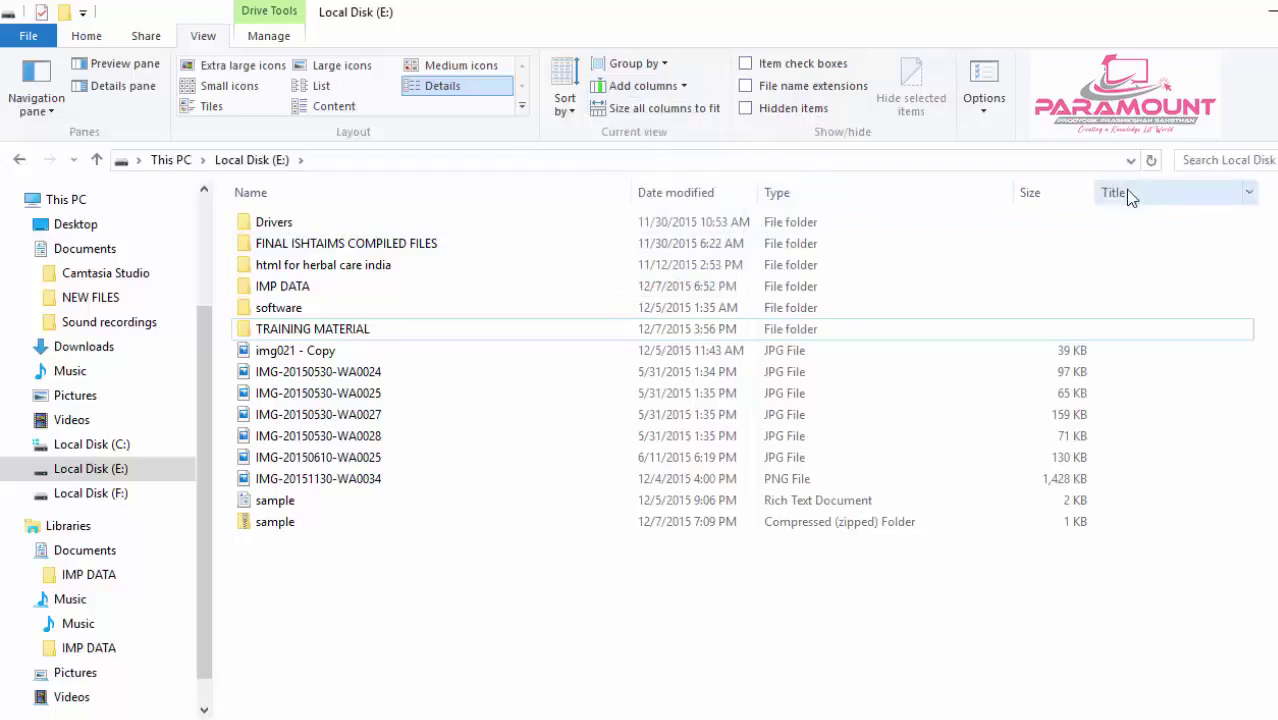
Add the Date column to the file list from the full list of details and size all columns to fit
left_click(640, 86)
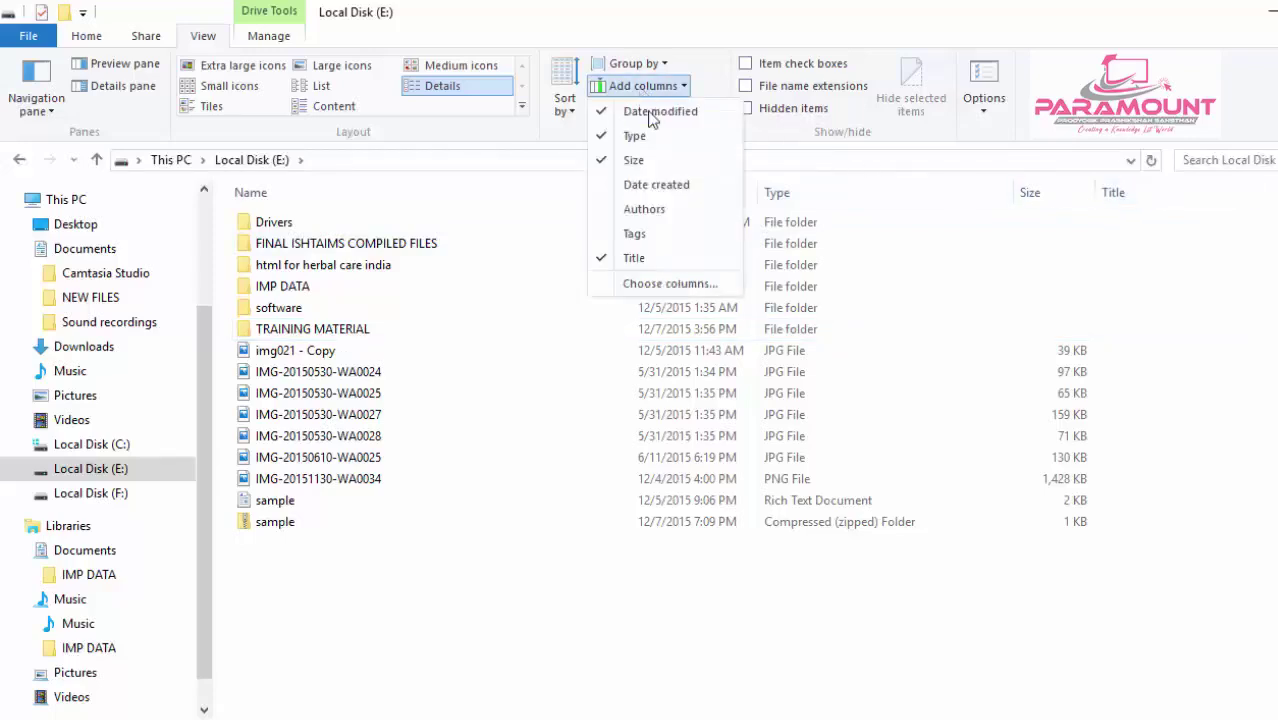
left_click(662, 281)
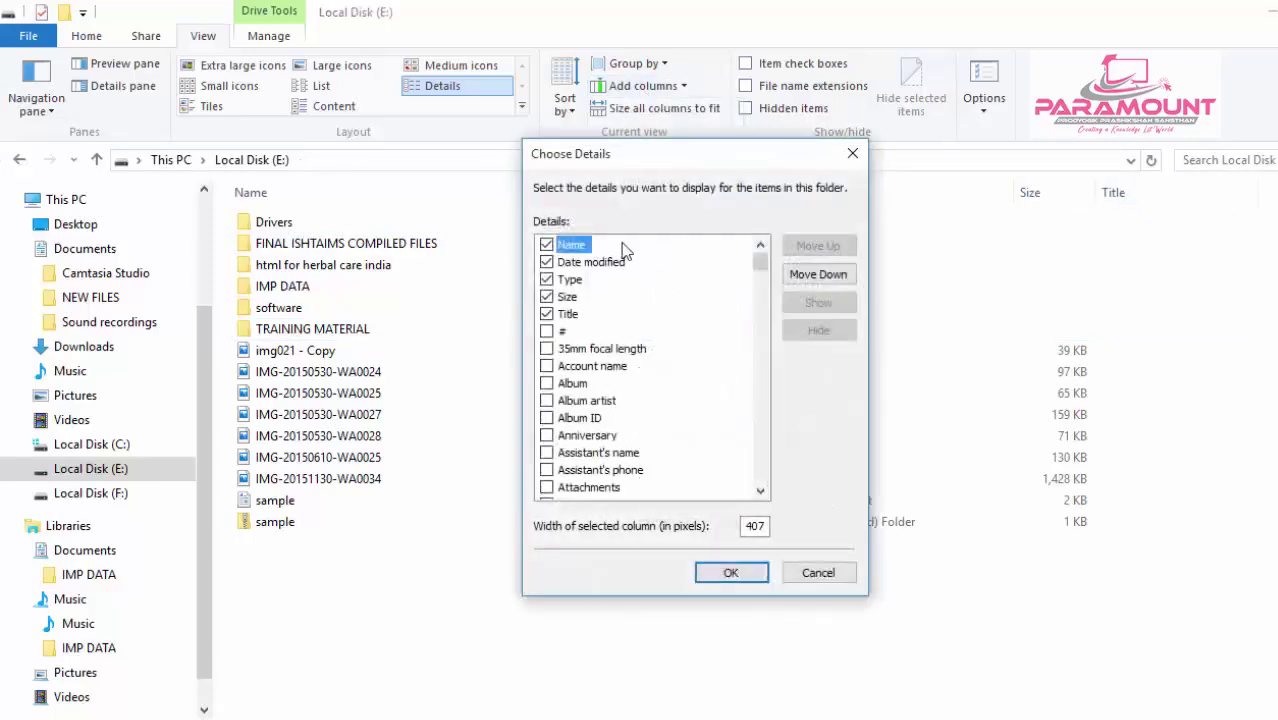
scroll(640, 370, "down", 13)
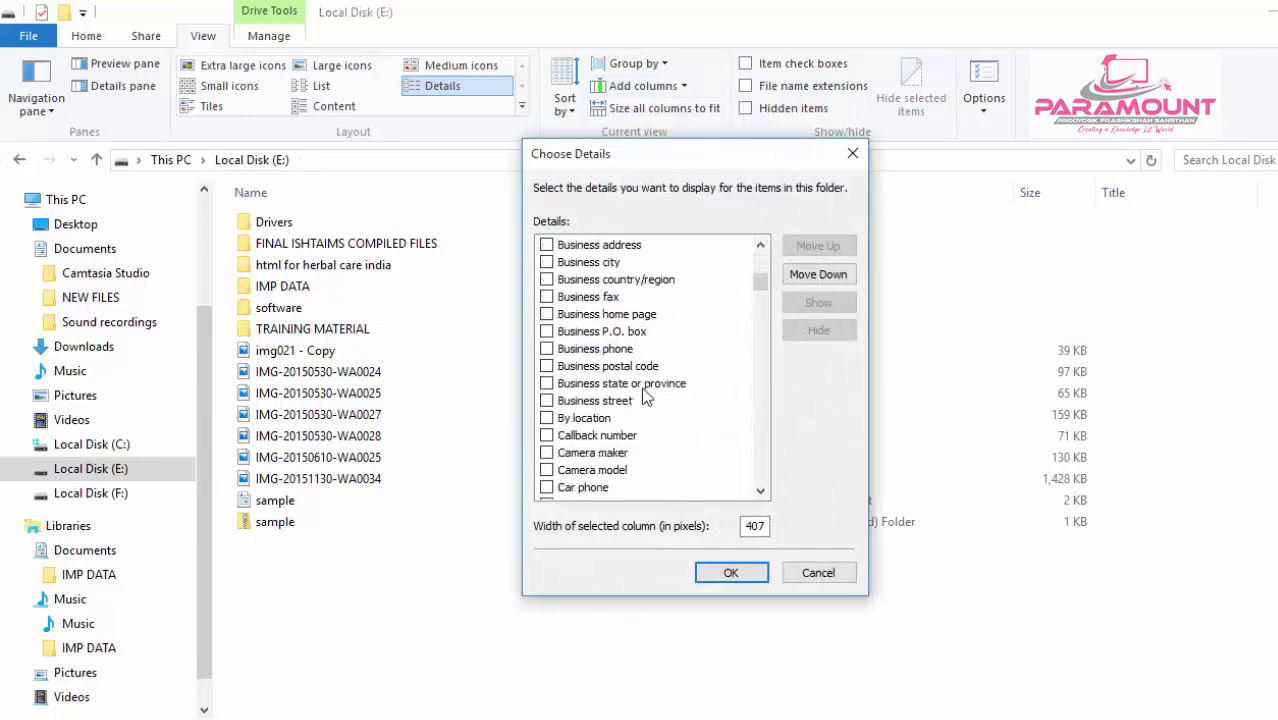
scroll(643, 405, "down", 6)
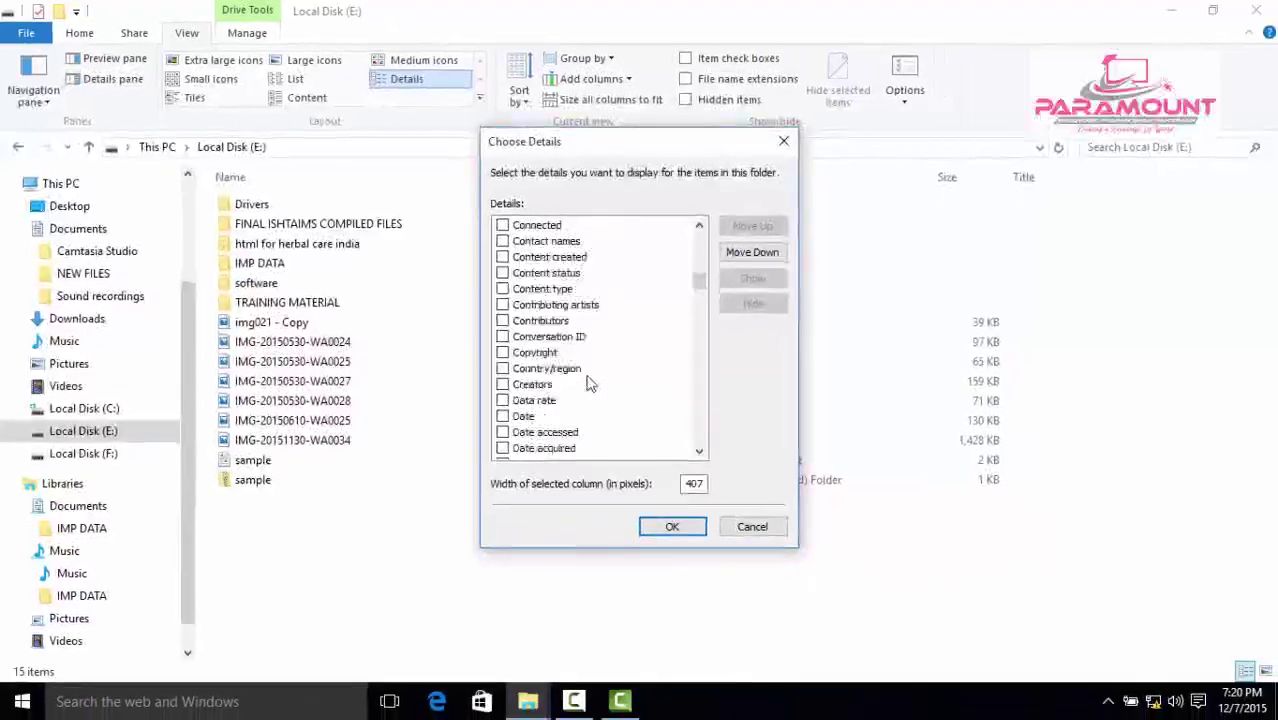
left_click(523, 417)
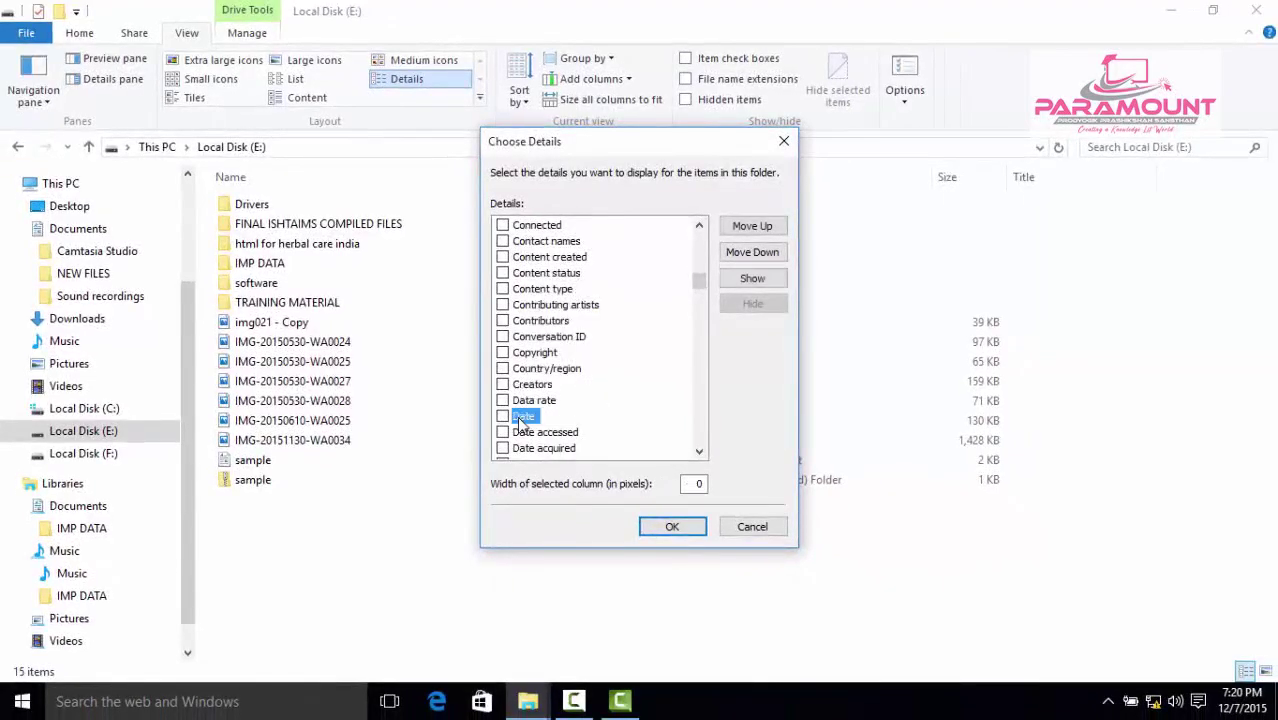
left_click(503, 417)
left_click(671, 526)
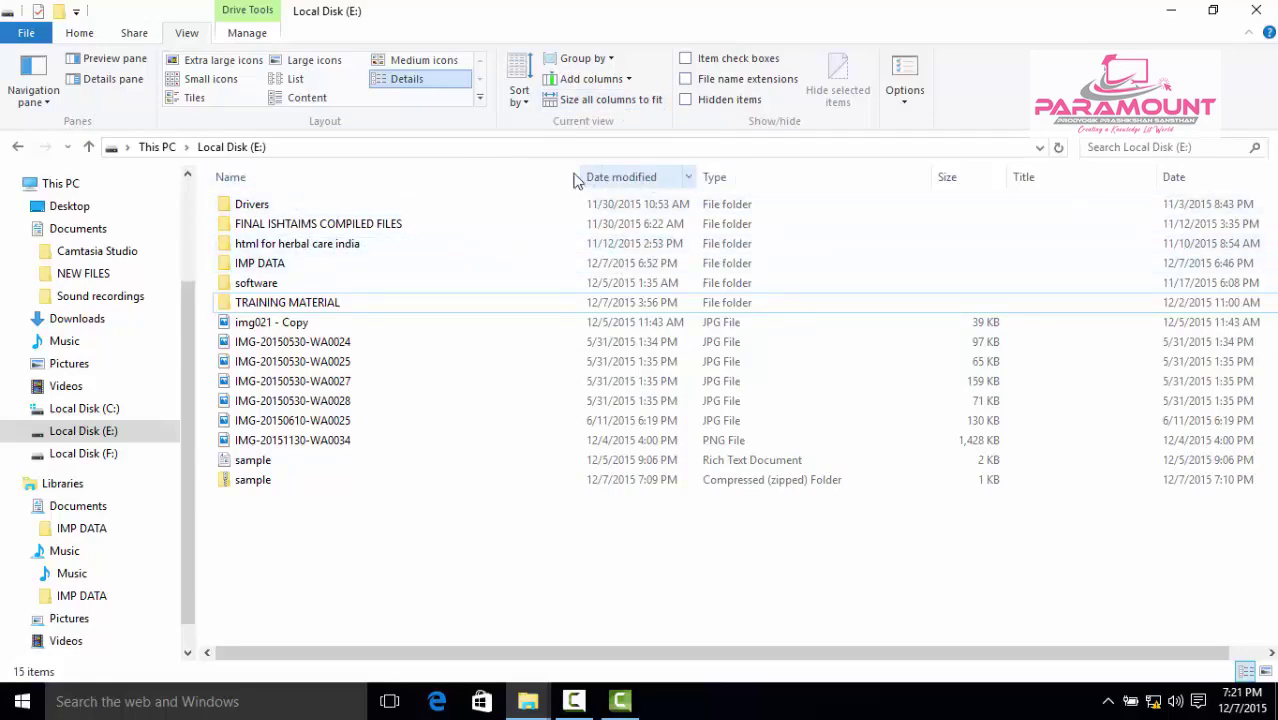
left_click(590, 100)
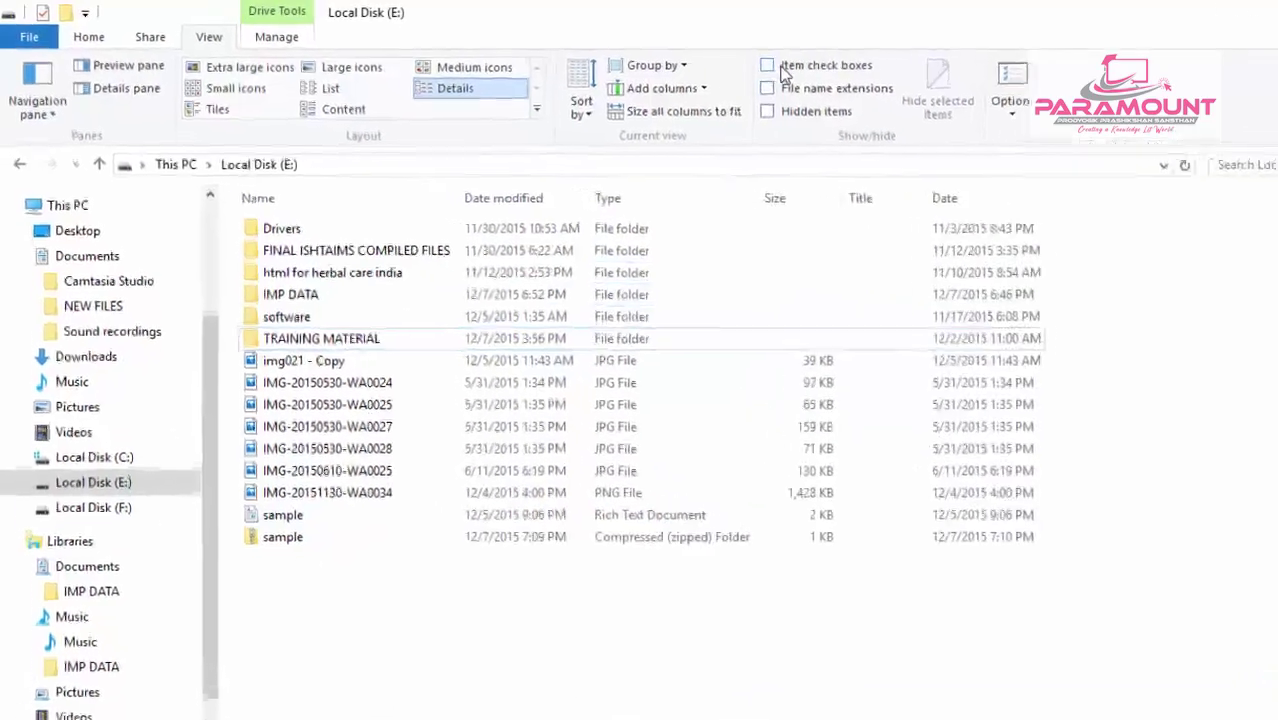
Turn on item check boxes and select IMP DATA, TRAINING MATERIAL and IMG-20150530-WA0025 with them
left_click(768, 70)
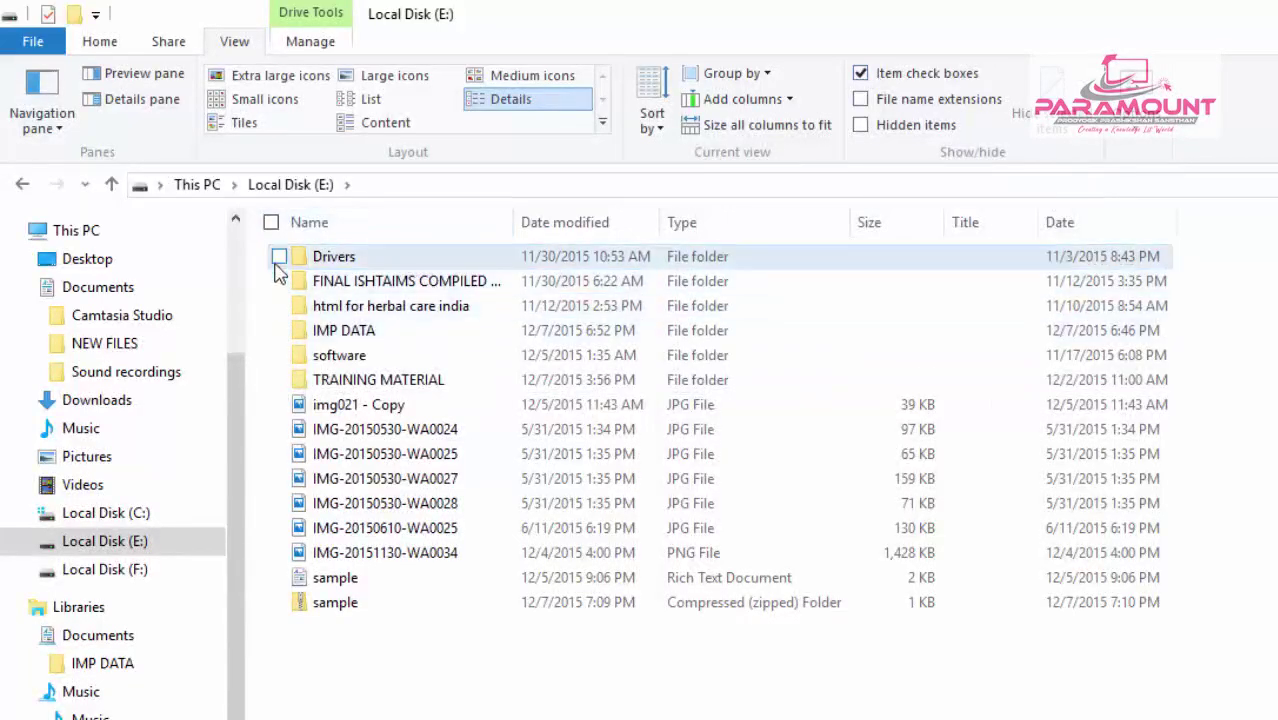
left_click(279, 332)
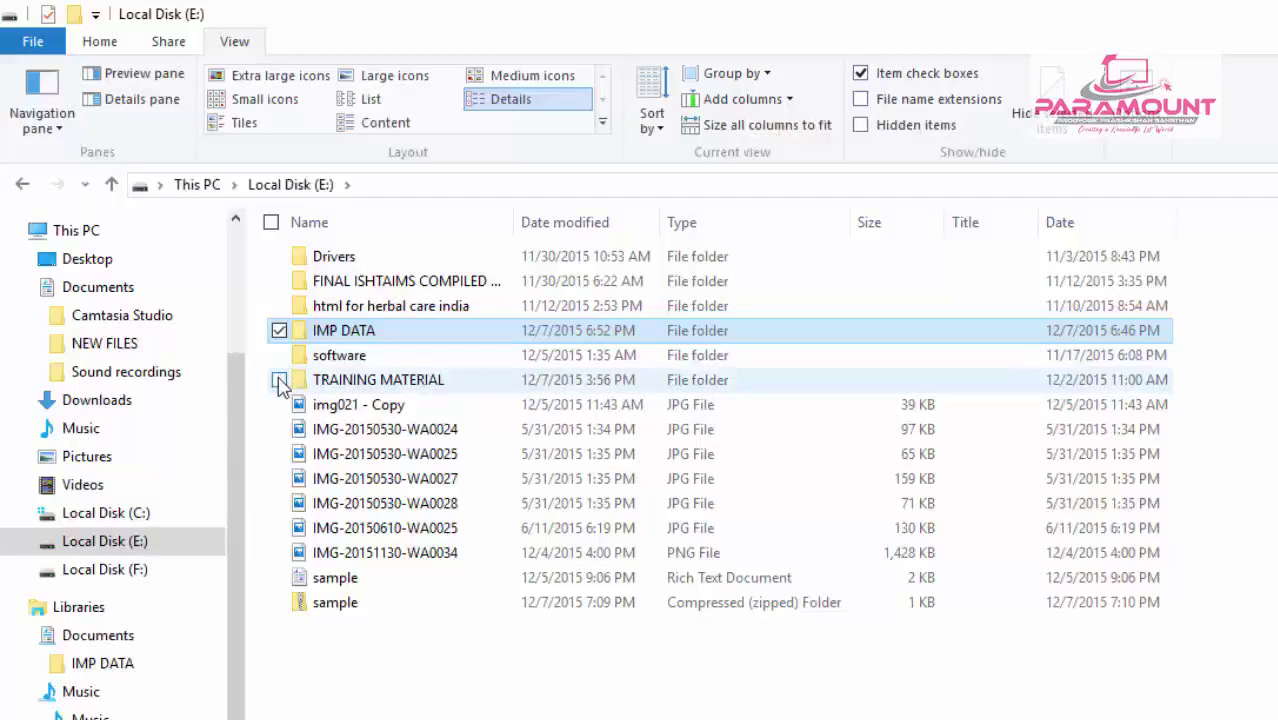
left_click(279, 381)
left_click(279, 454)
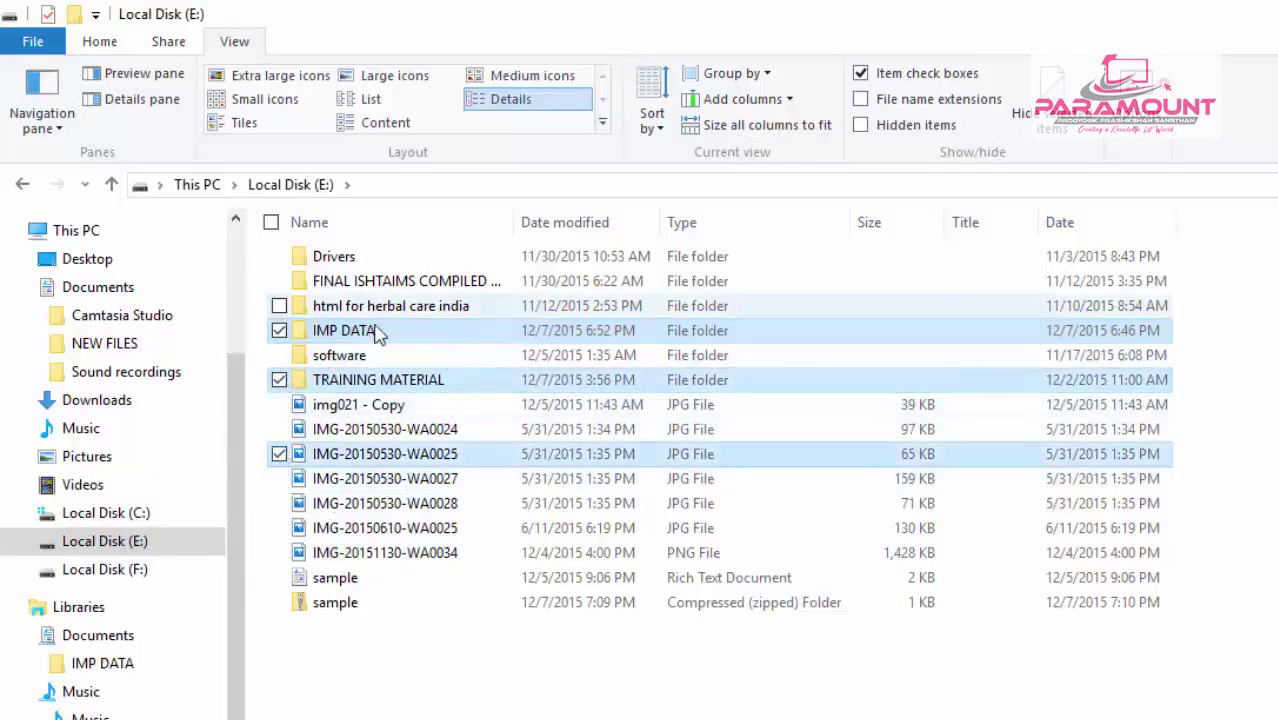
Select all items with the check box, clear the selection, and turn off item check boxes
left_click(271, 223)
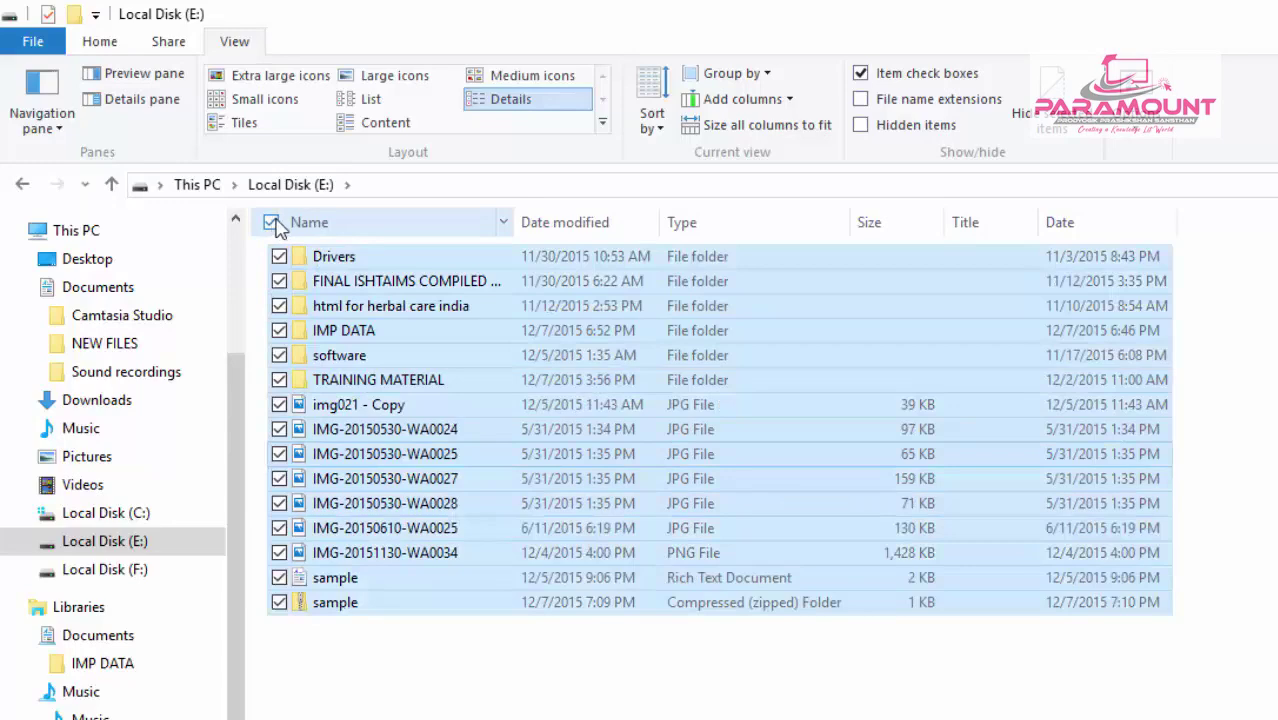
left_click(274, 222)
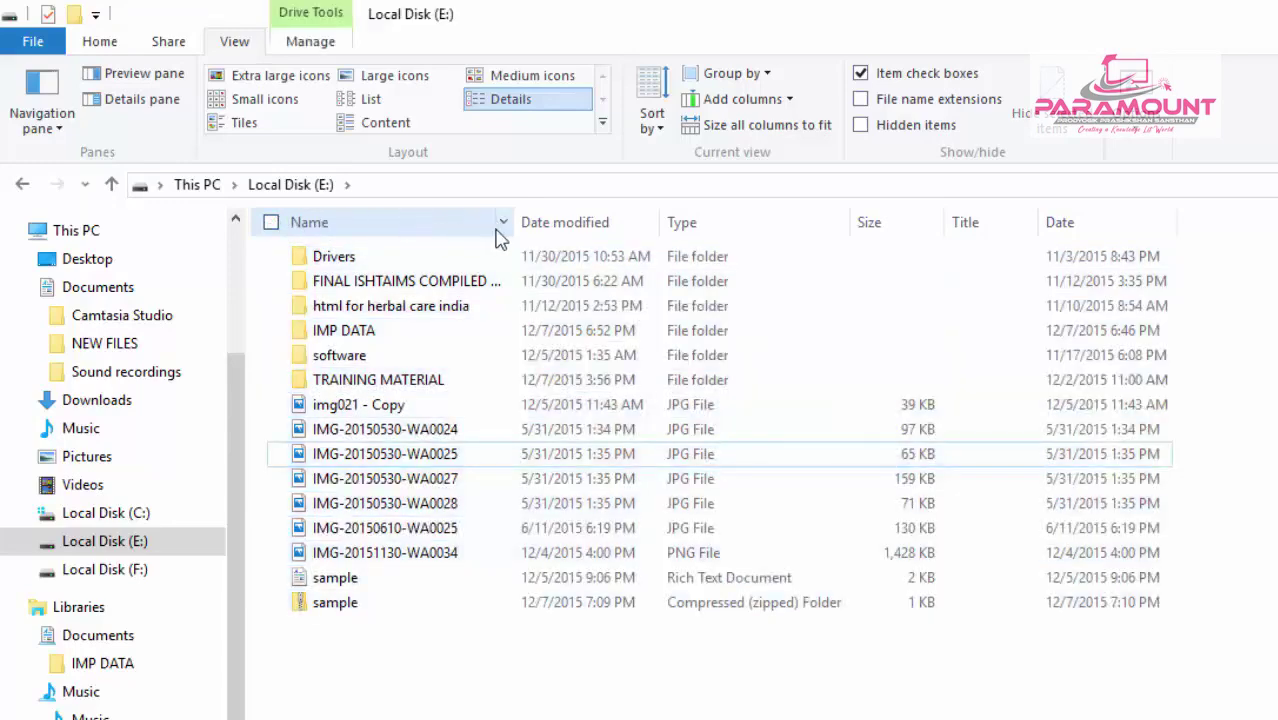
left_click(866, 76)
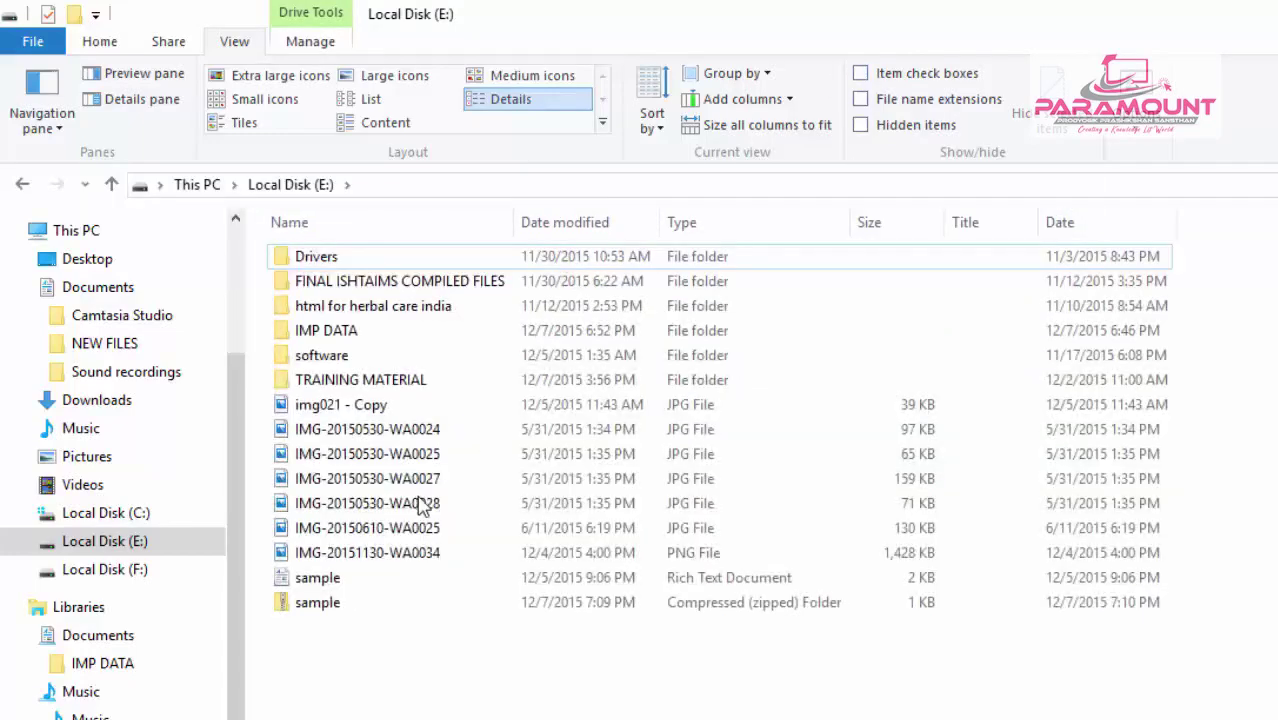
Switch file name extensions on and off, and do the same with the display of hidden items
left_click(948, 105)
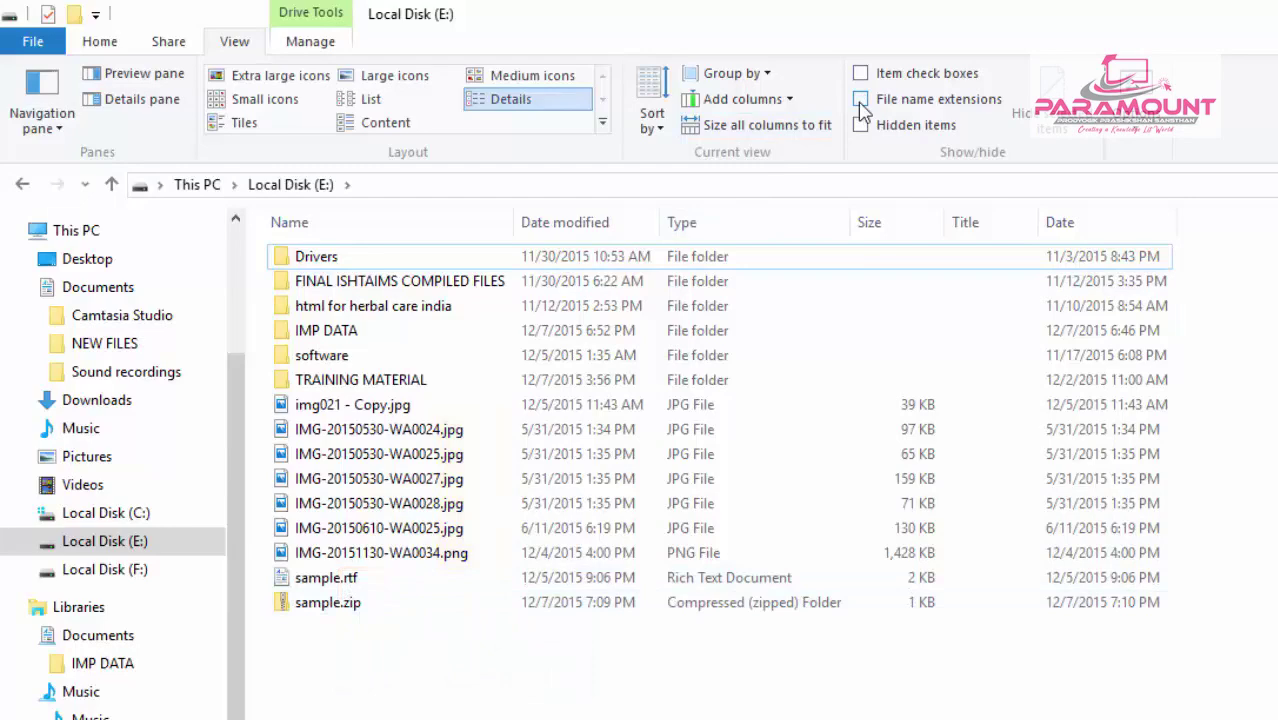
left_click(860, 100)
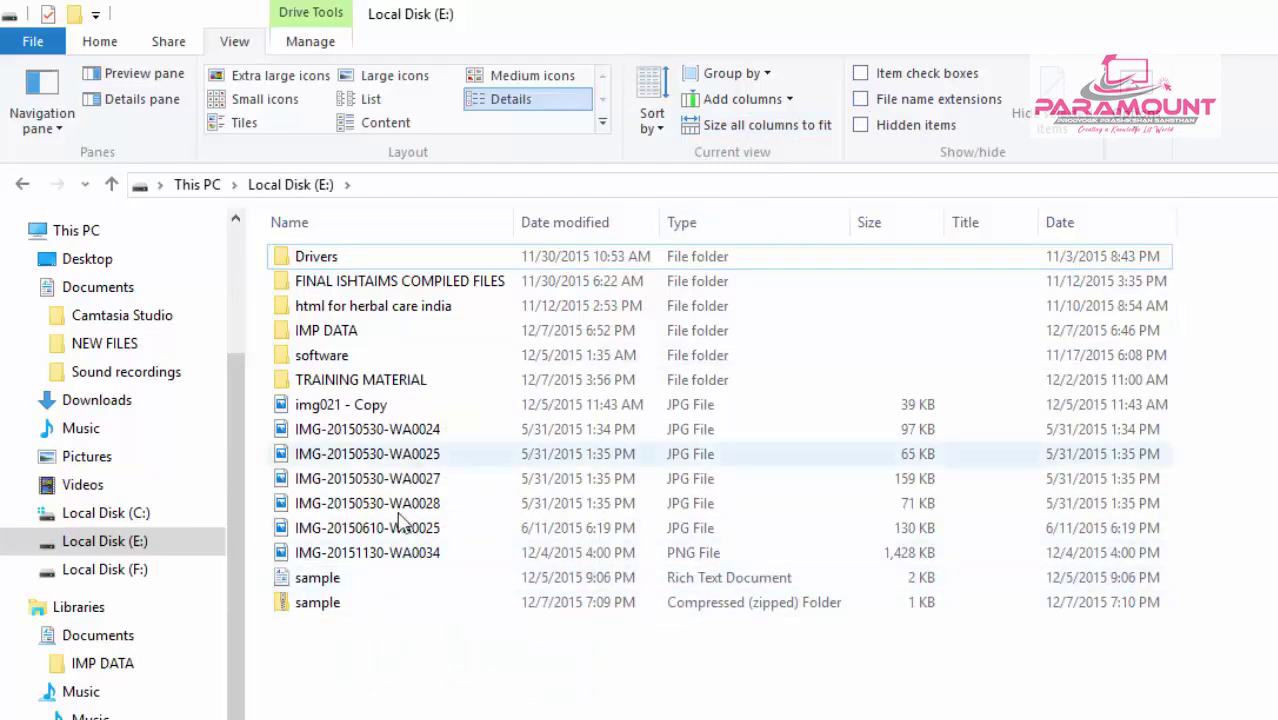
left_click(903, 128)
left_click(903, 128)
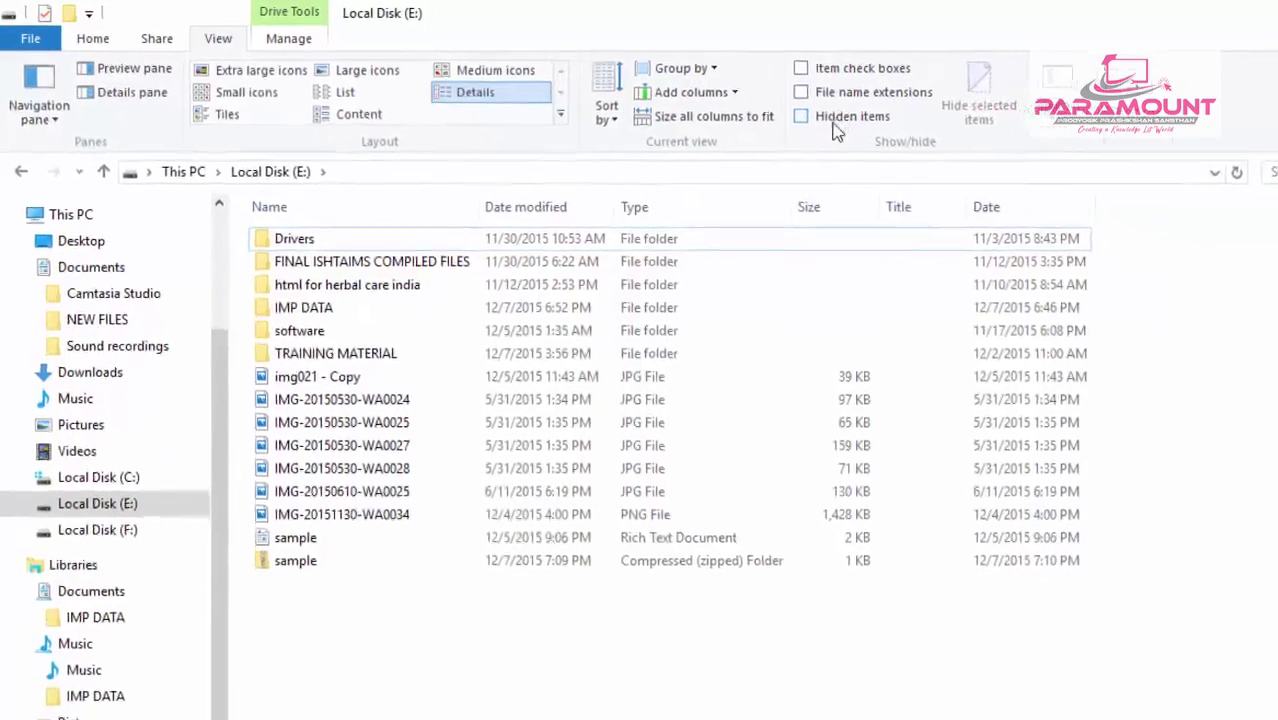
Set the IMP DATA folder's Hidden attribute in its properties, applying it to the folder, subfolders and files
left_click(317, 289)
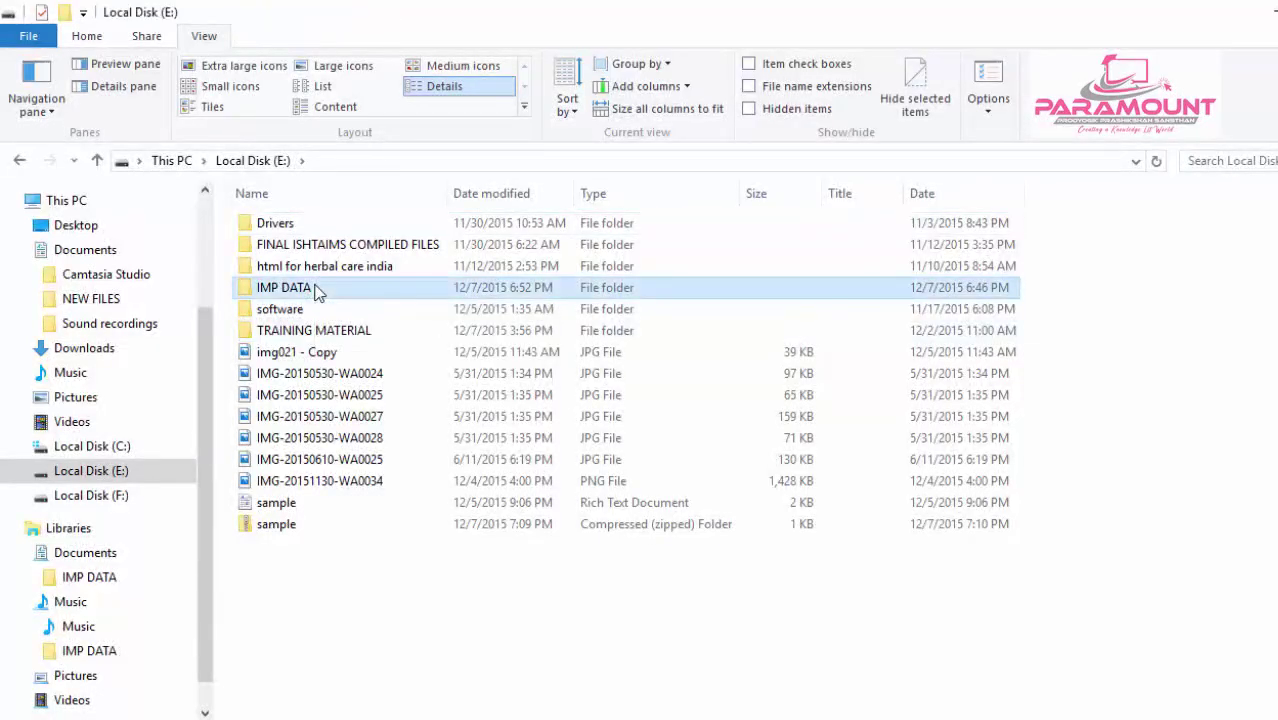
right_click(317, 289)
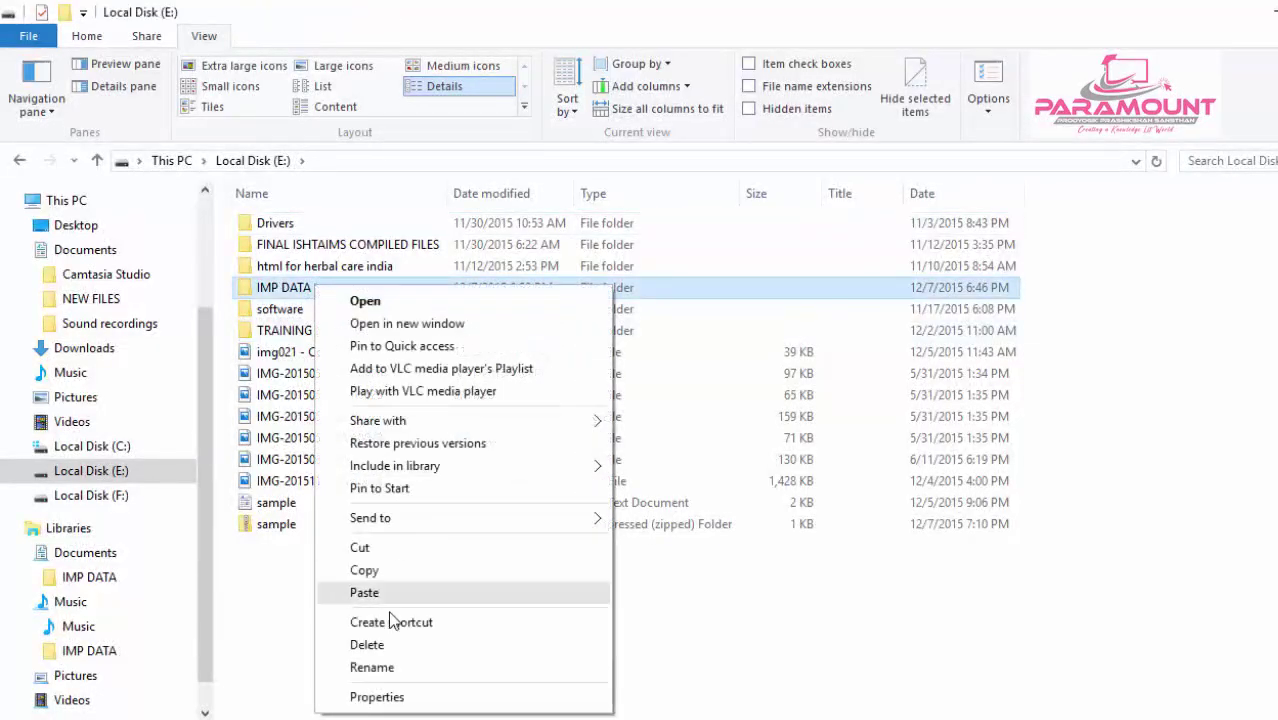
left_click(393, 699)
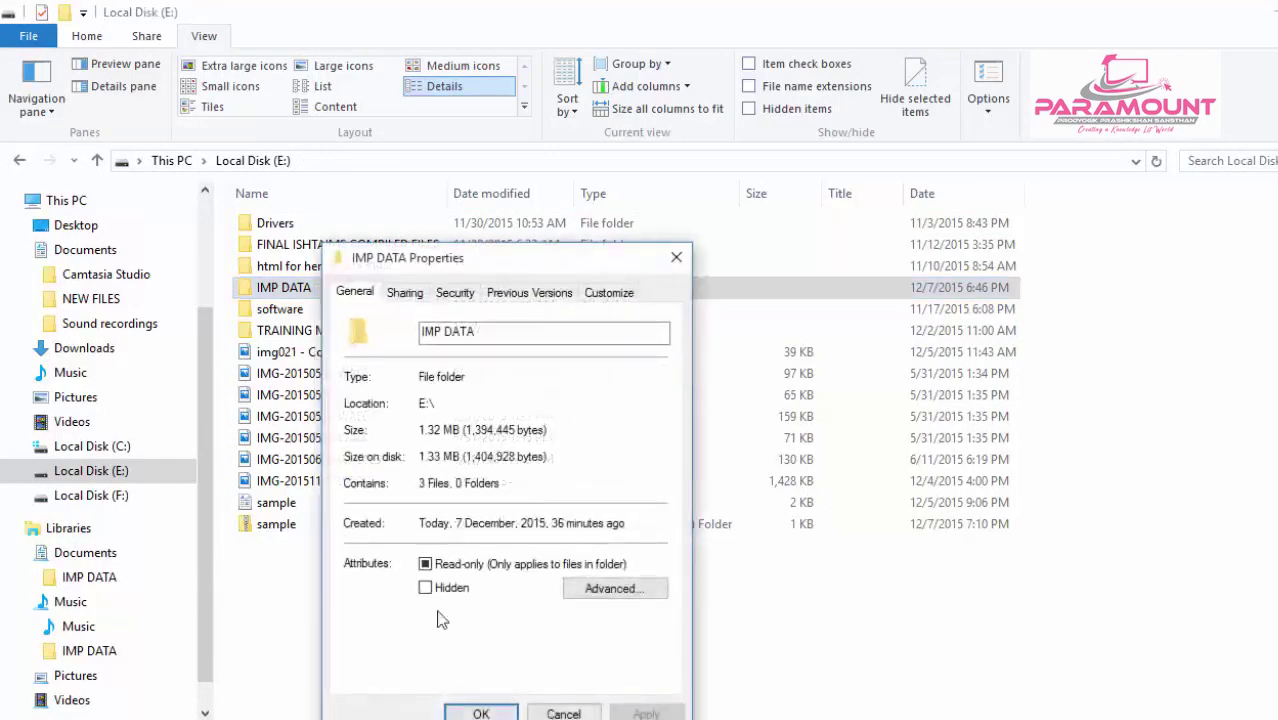
left_click(437, 593)
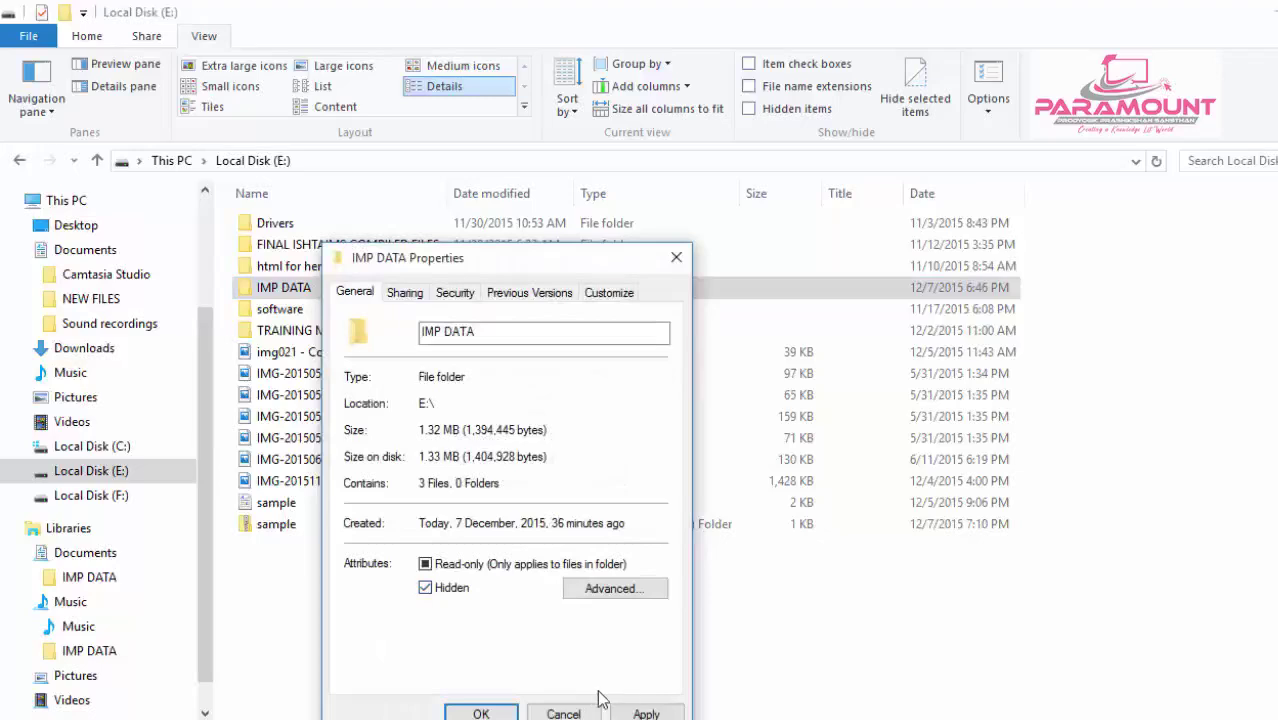
left_click(645, 713)
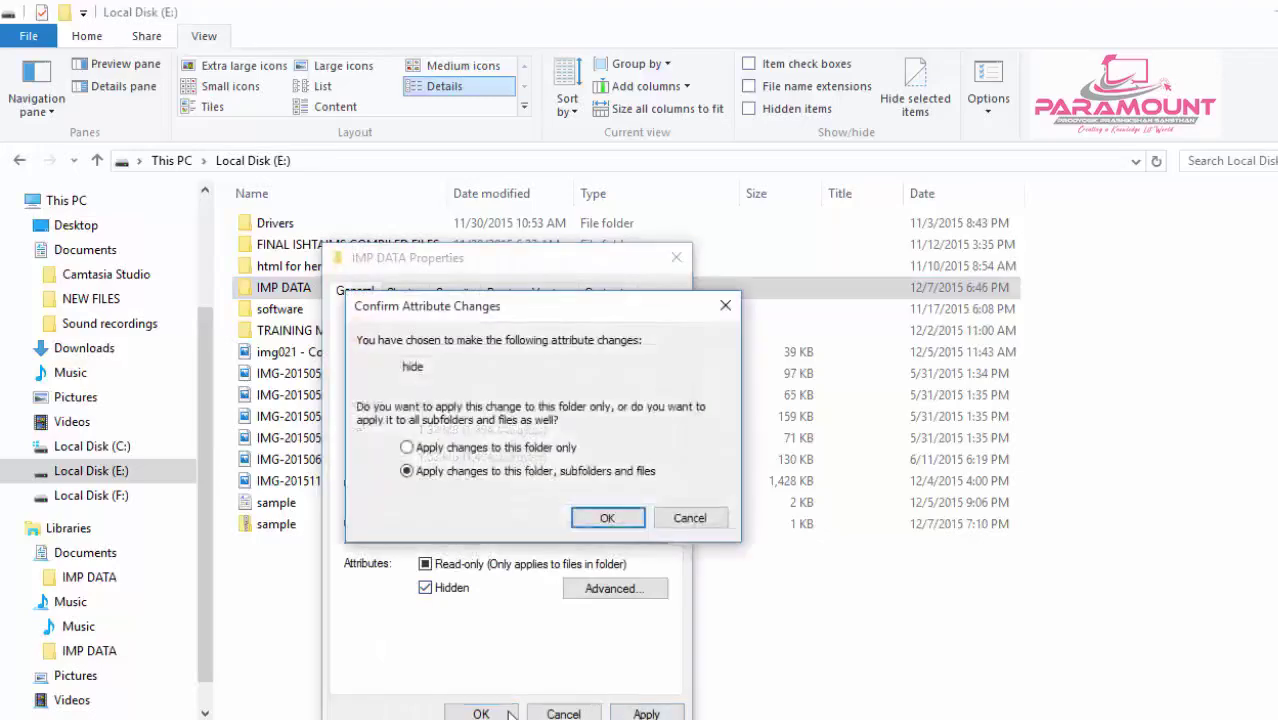
left_click(592, 521)
left_click(481, 714)
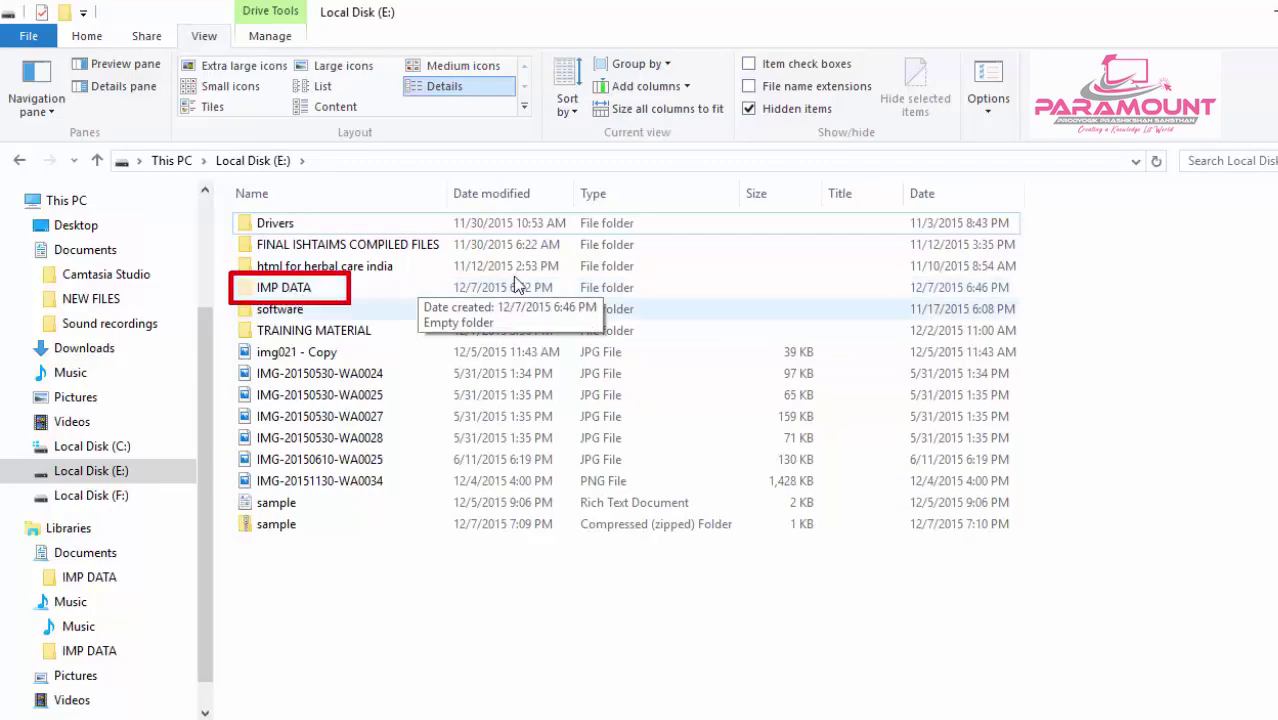
Turn off the display of hidden items and hide the sample Rich Text Document
left_click(785, 116)
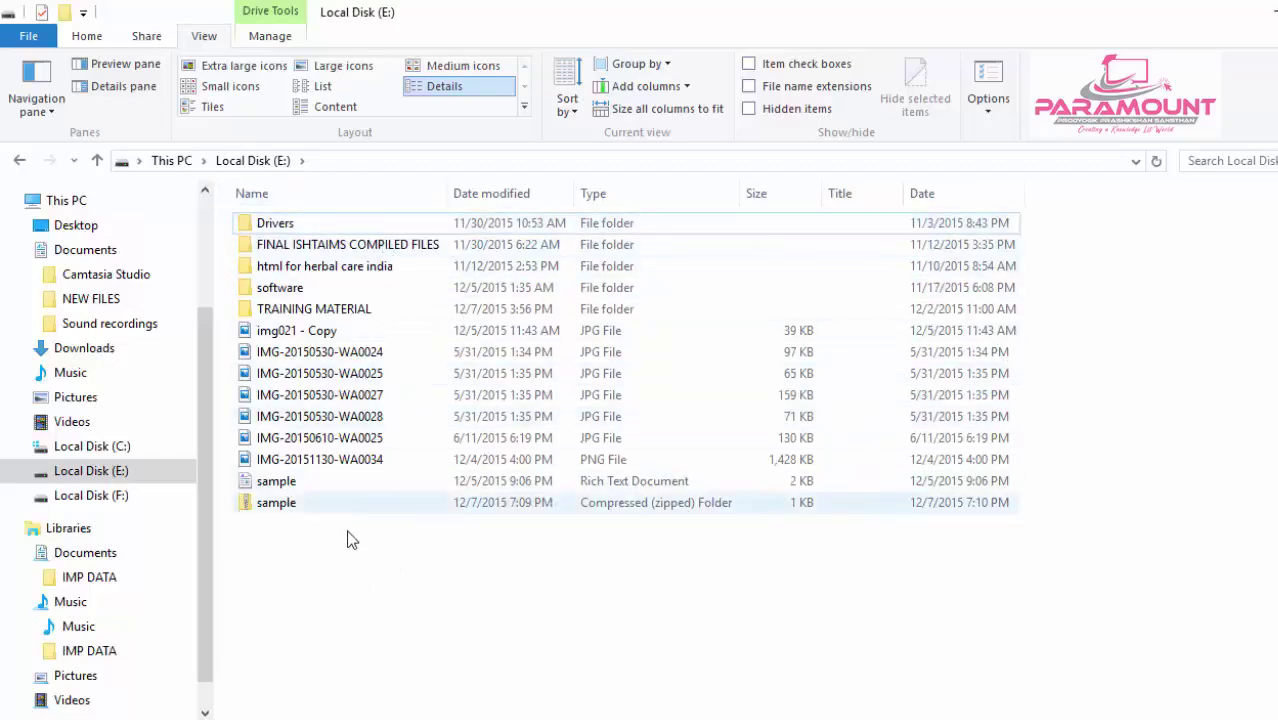
left_click(281, 487)
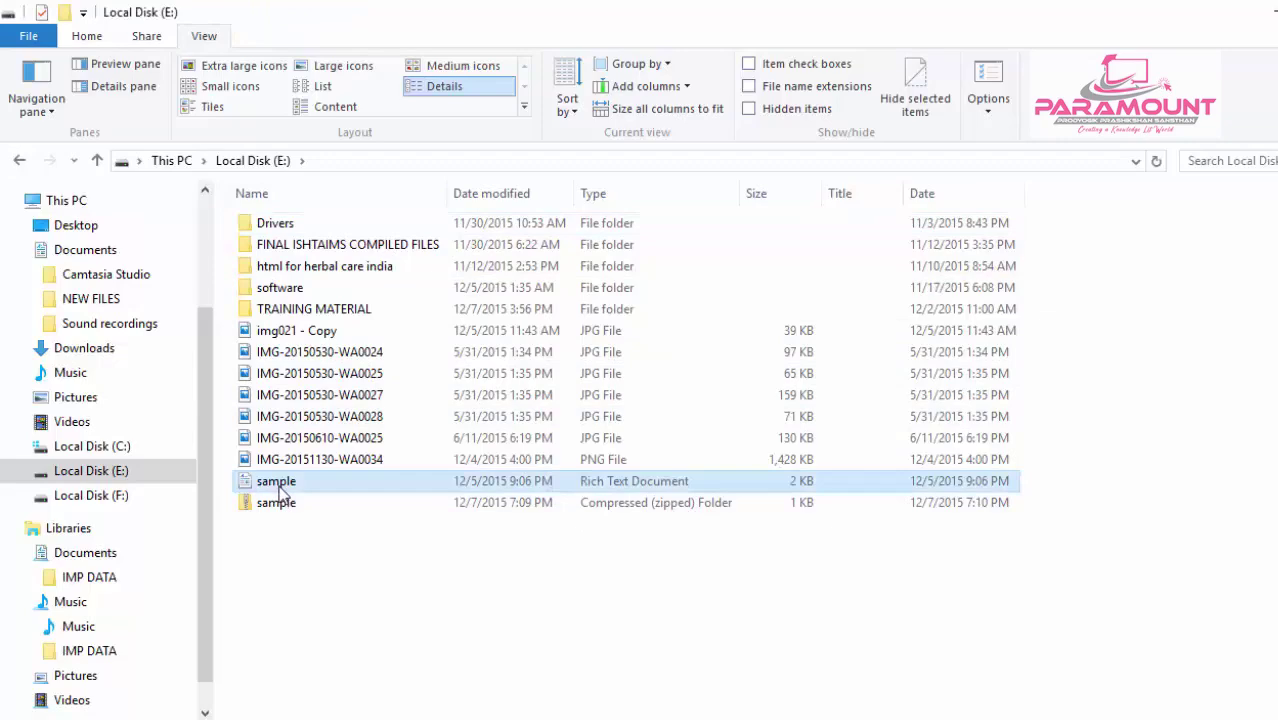
left_click(918, 98)
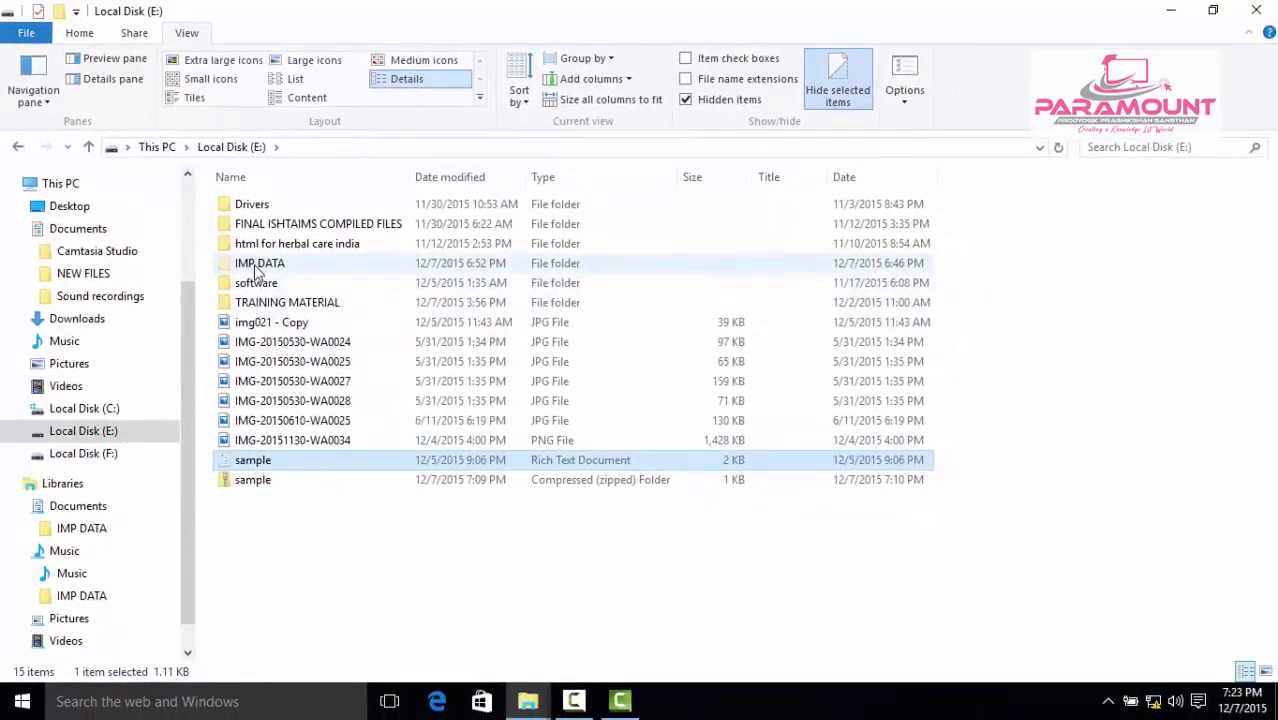
Remove the Hidden attribute from the IMP DATA folder in its properties, including its subfolders and files
right_click(257, 268)
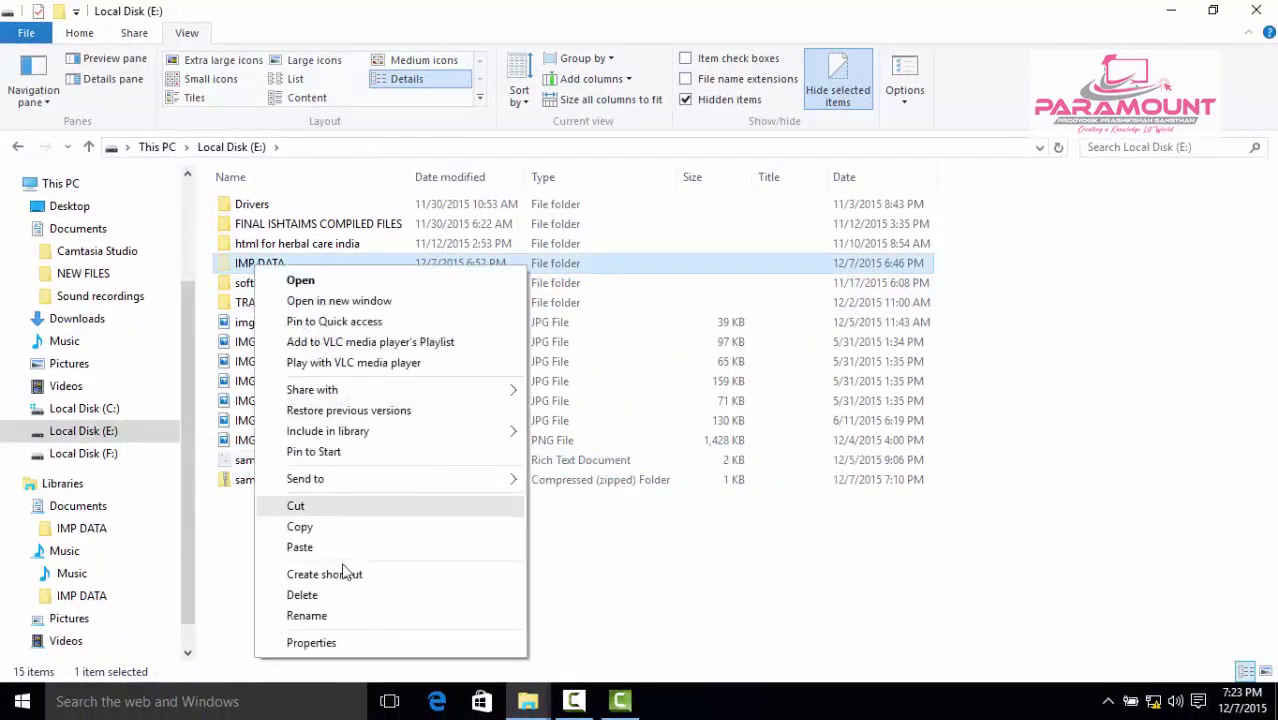
left_click(313, 645)
left_click(362, 540)
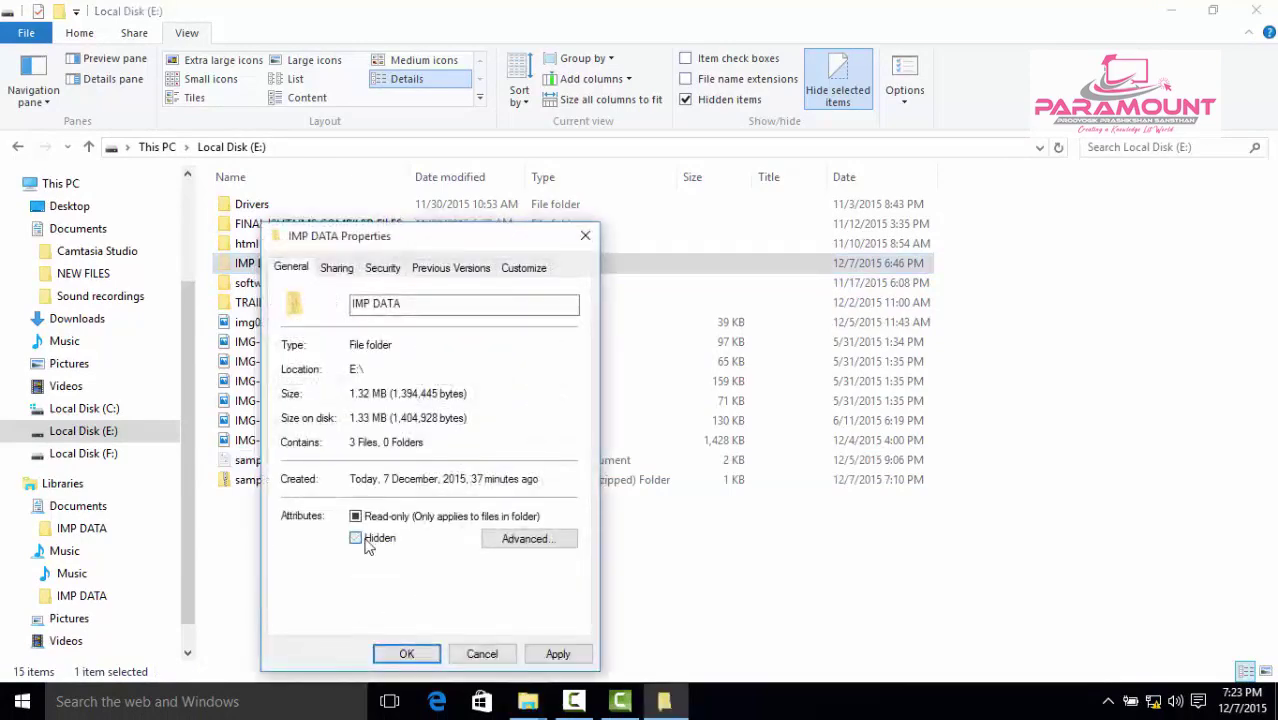
left_click(362, 540)
left_click(552, 653)
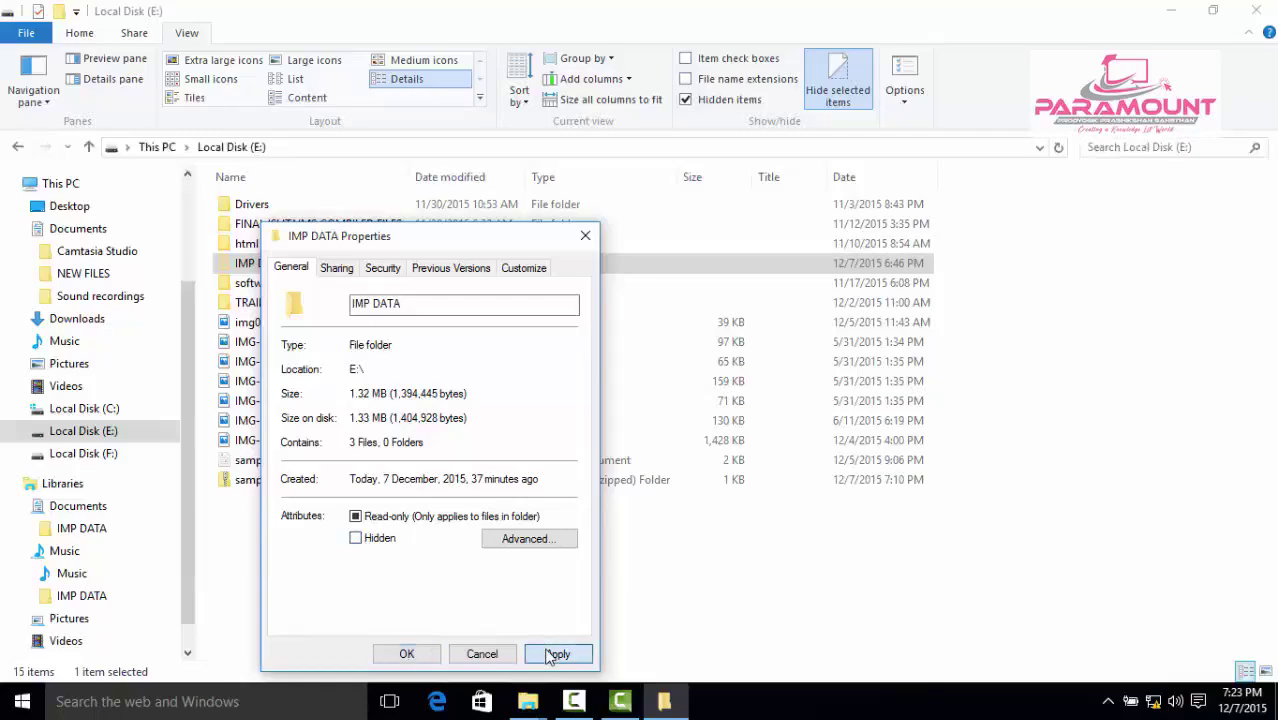
left_click(498, 481)
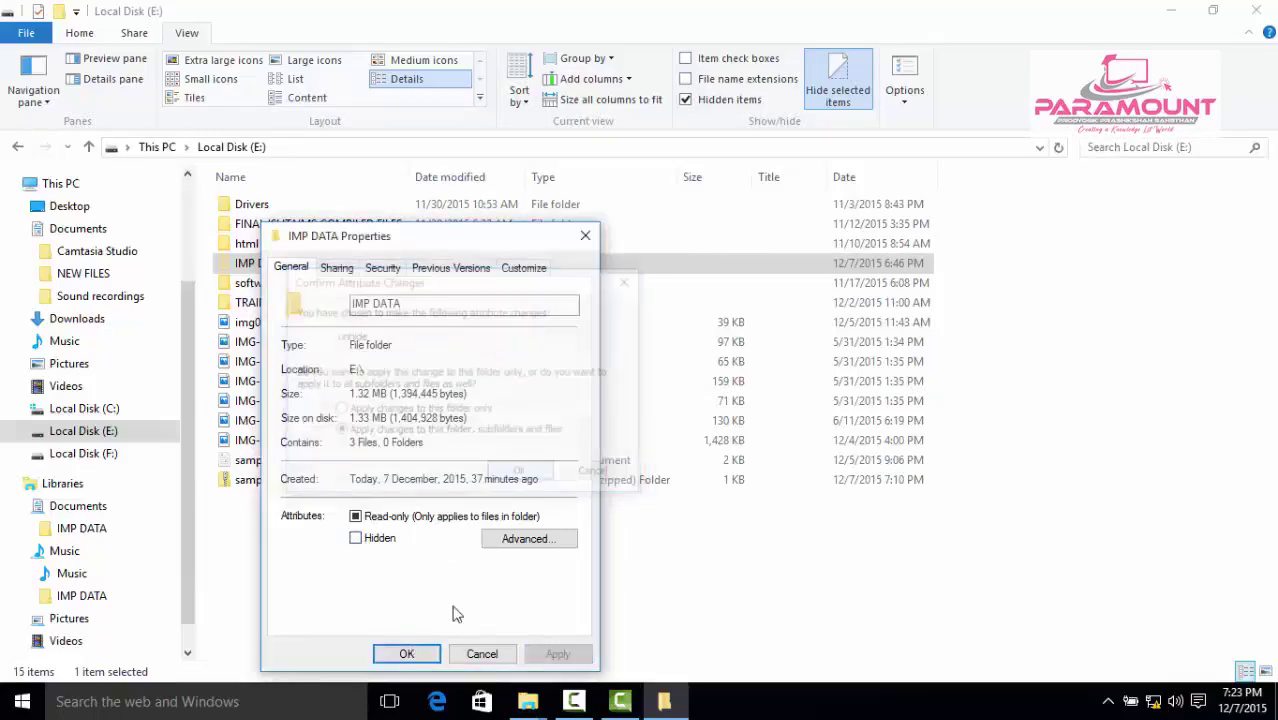
left_click(409, 653)
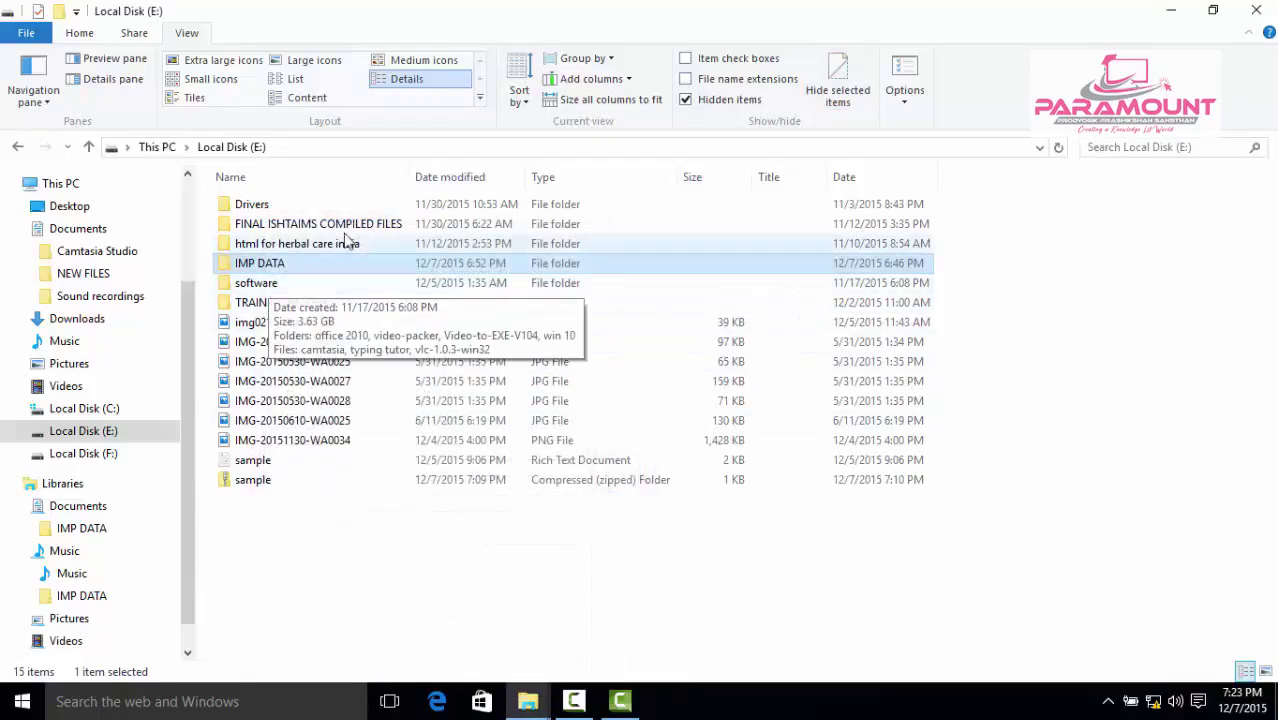
Remove the Hidden attribute from the sample Rich Text Document in its properties
right_click(257, 463)
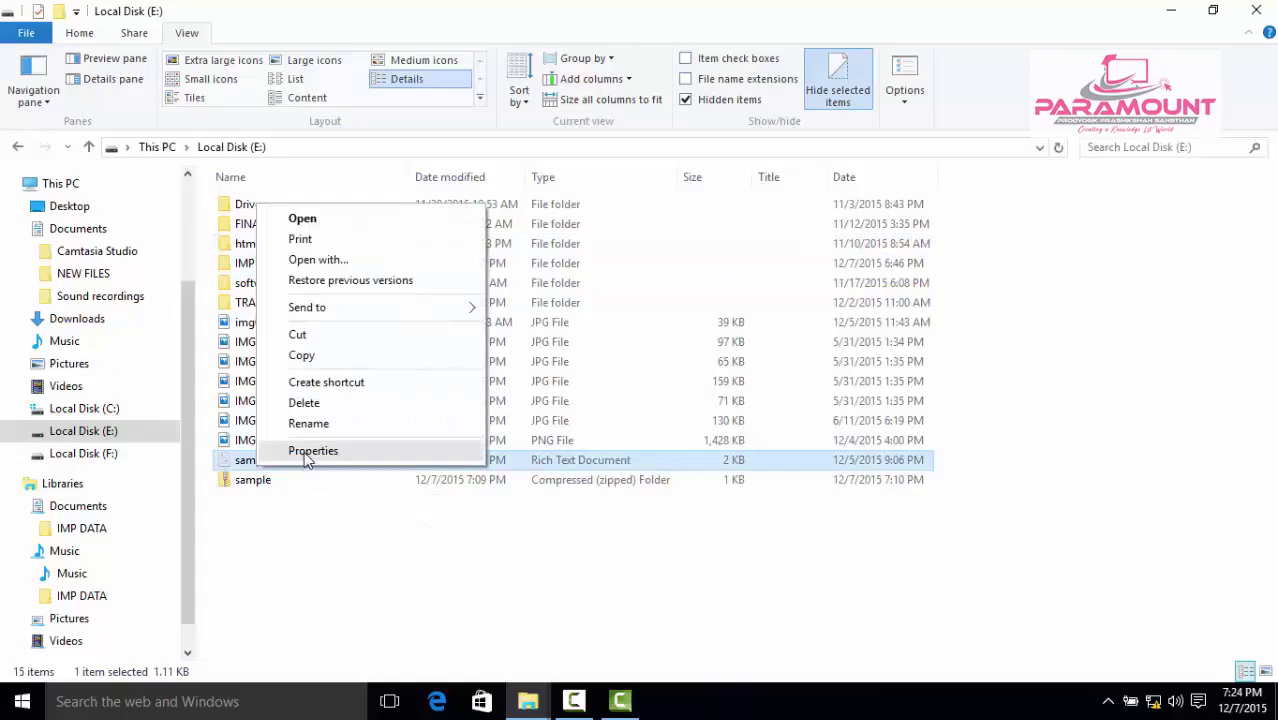
left_click(313, 451)
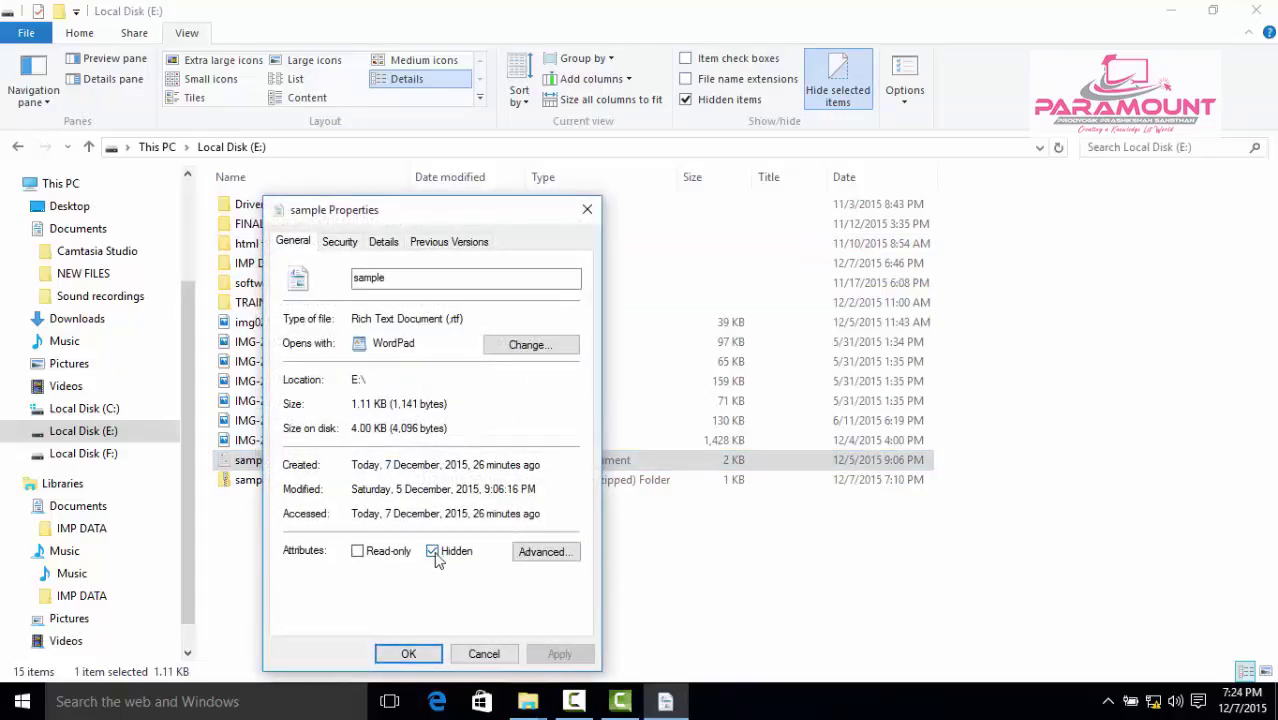
left_click(436, 556)
left_click(559, 652)
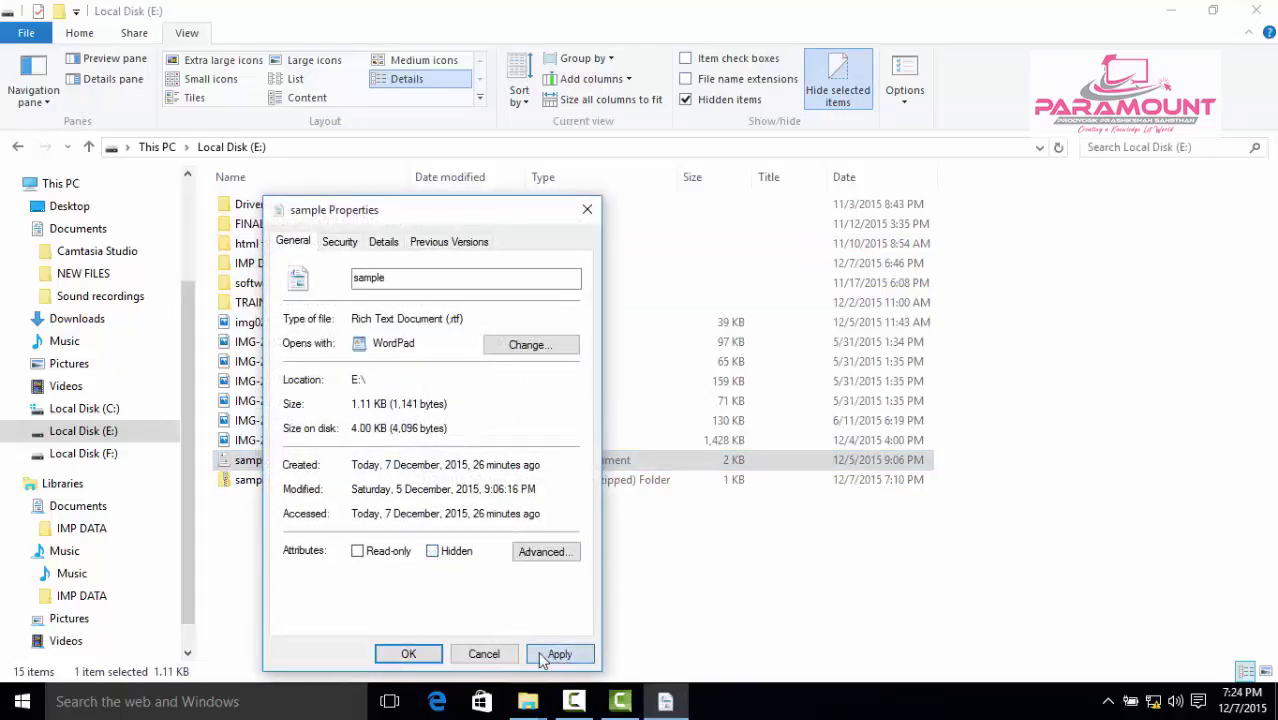
left_click(409, 654)
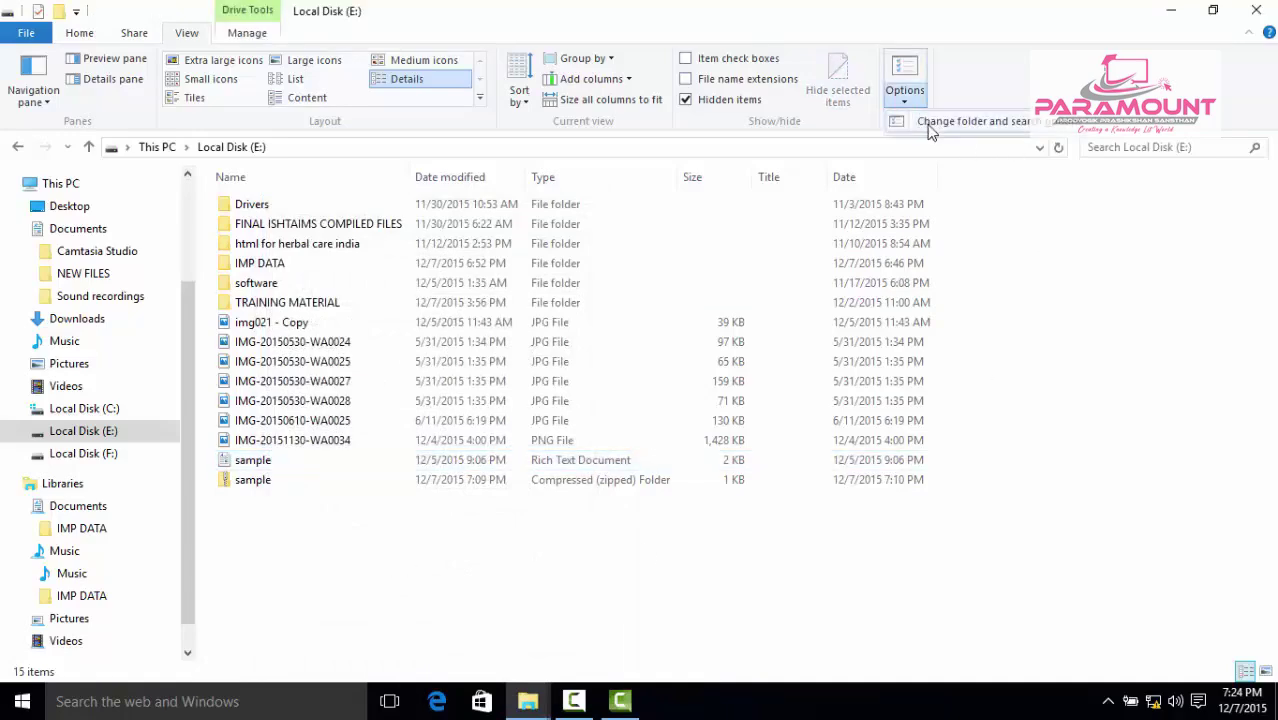
Review the general settings in Folder Options and close the dialog without changes
left_click(905, 75)
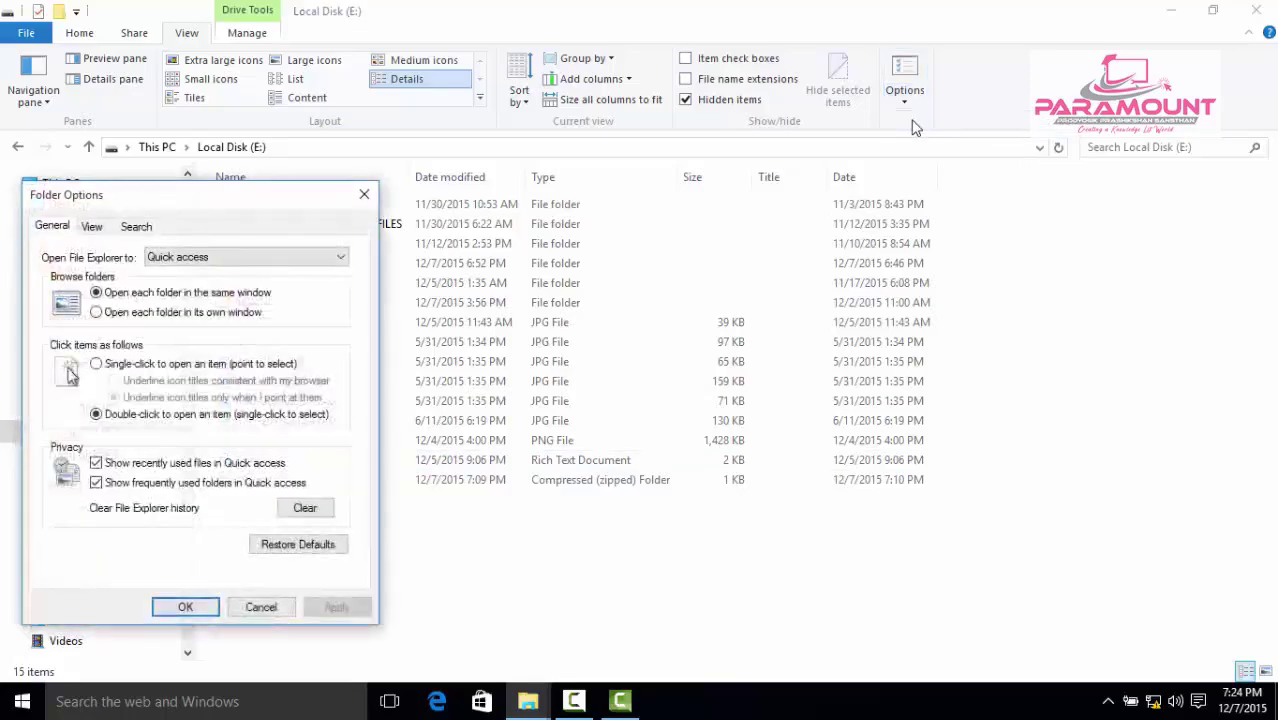
left_click_drag(278, 200, 884, 119)
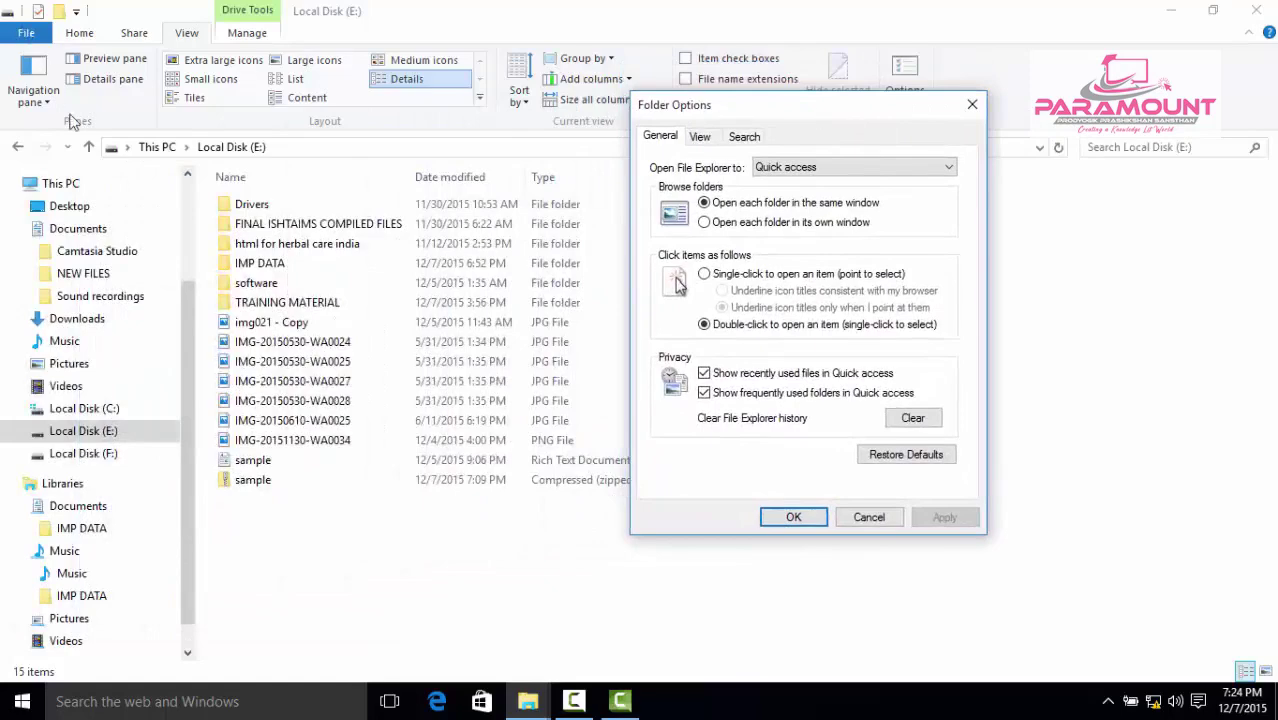
left_click(869, 517)
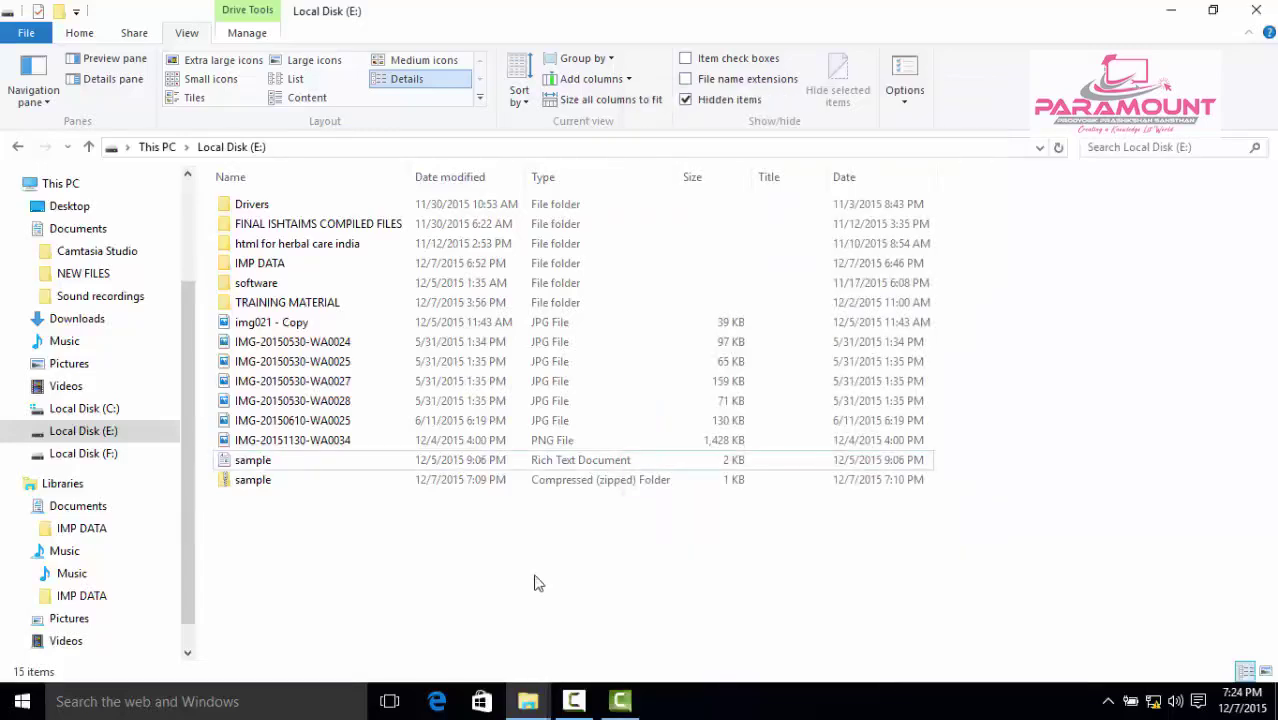